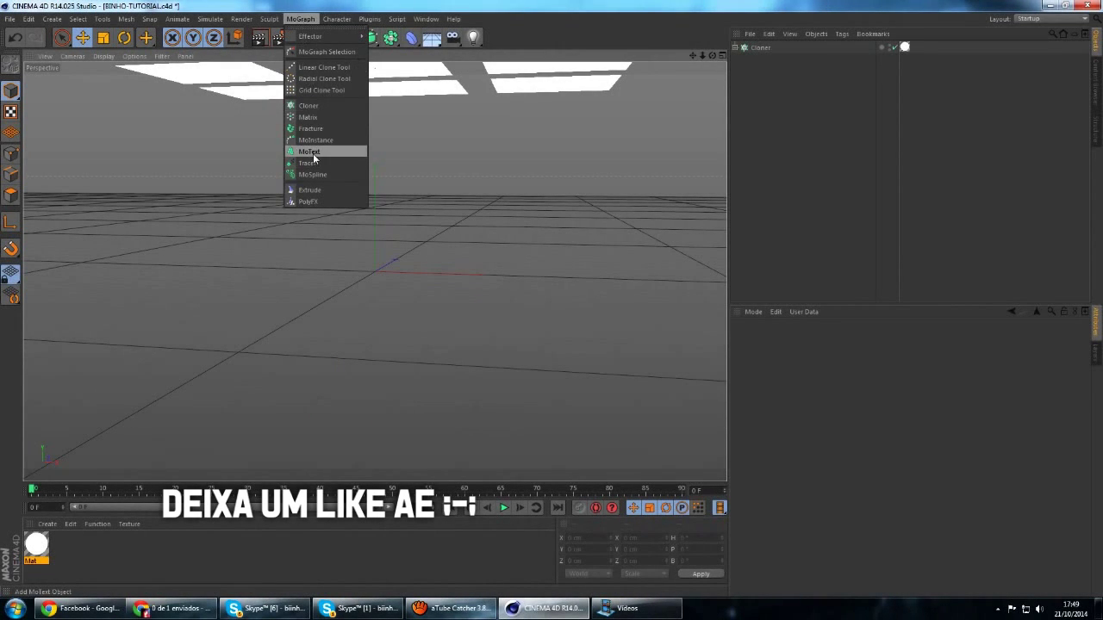
Step: Add a MoText object and set its alignment to Middle
click(311, 152)
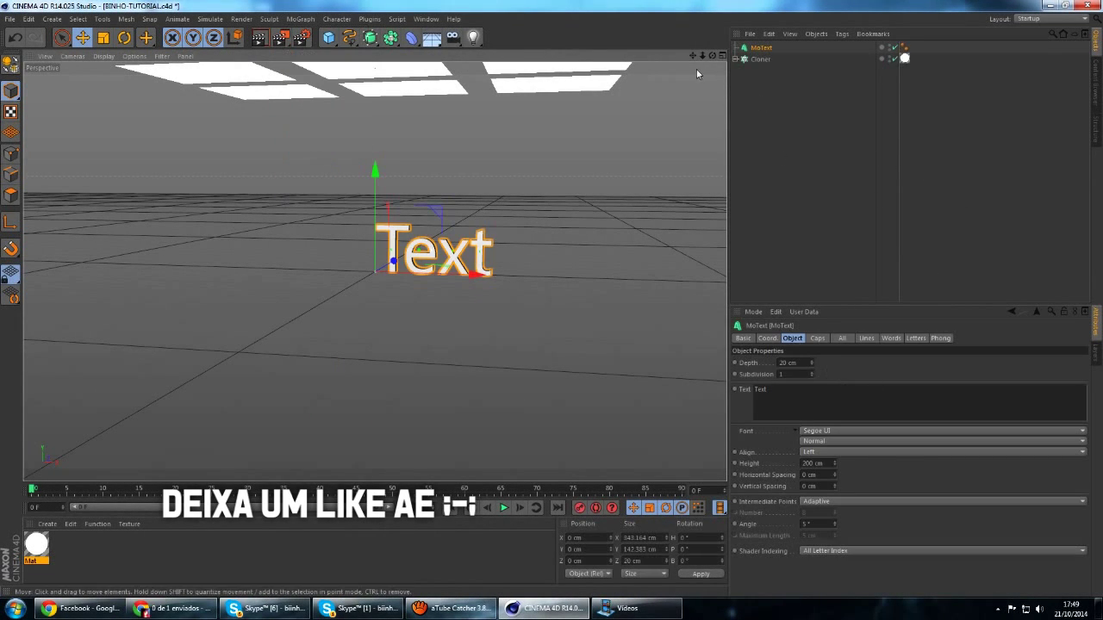
scroll(552, 298, up, 5)
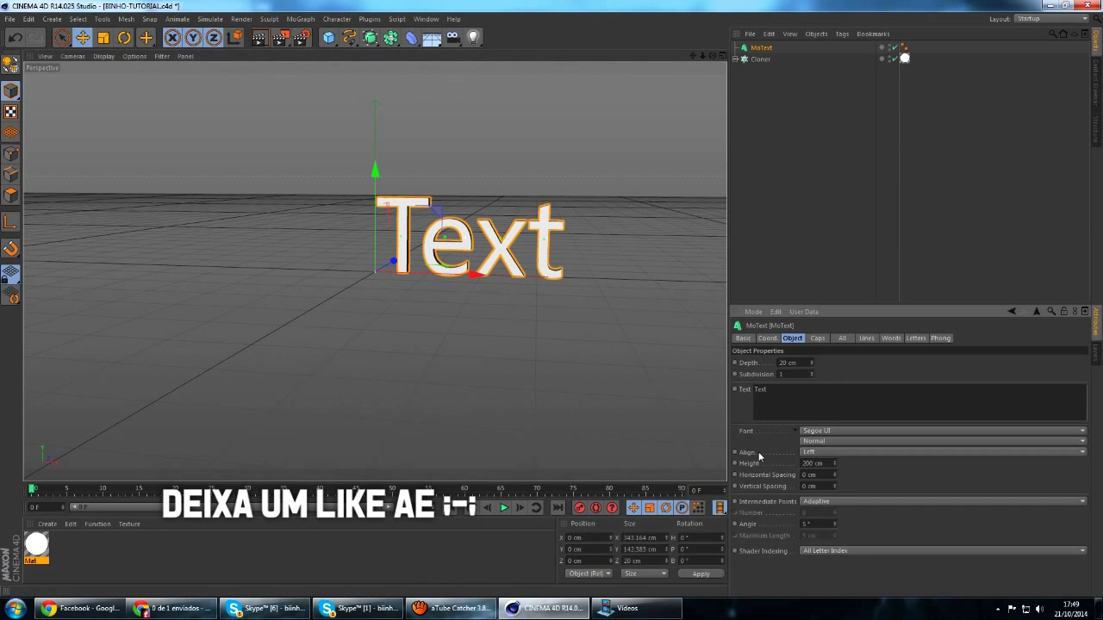
click(816, 452)
click(812, 469)
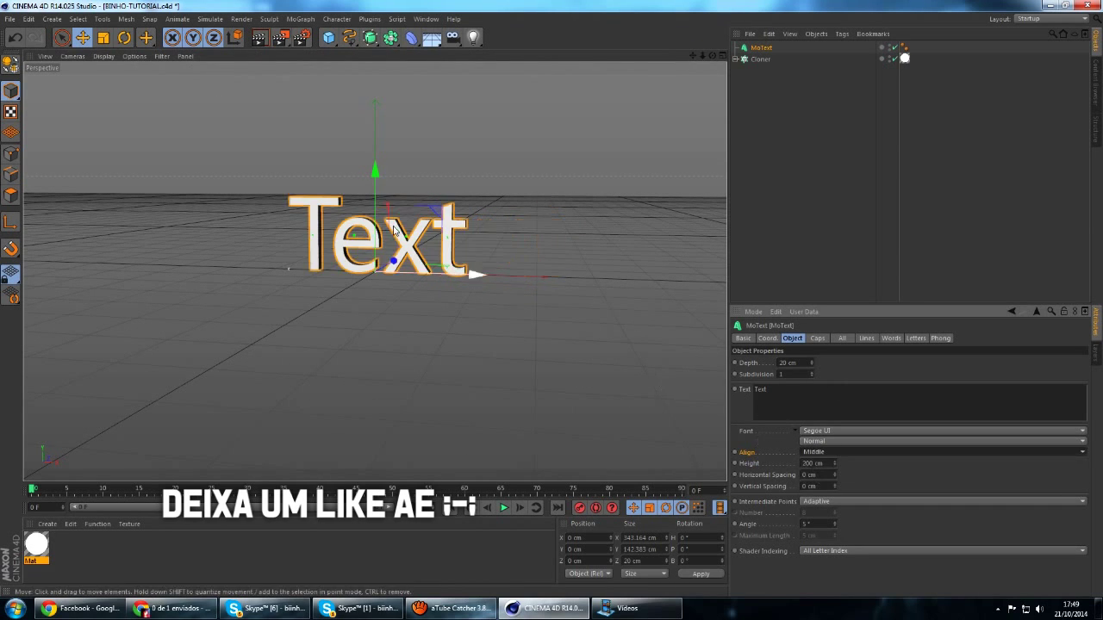
Step: Replace the MoText's text with BIINHO
drag(712, 55, 551, 303)
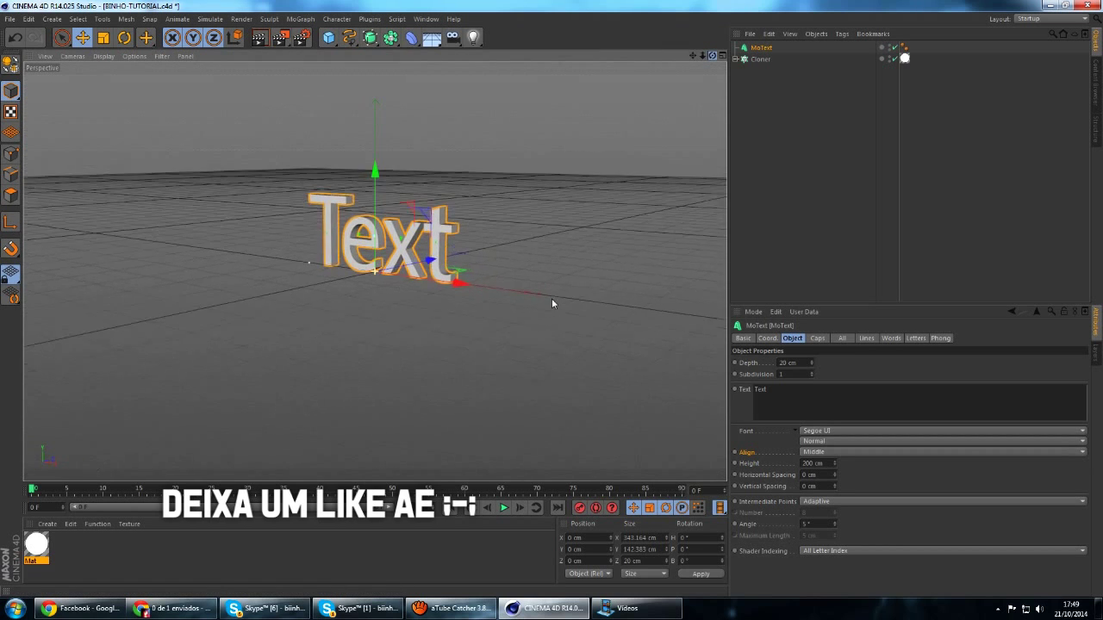
click(863, 402)
text(BIINHO)
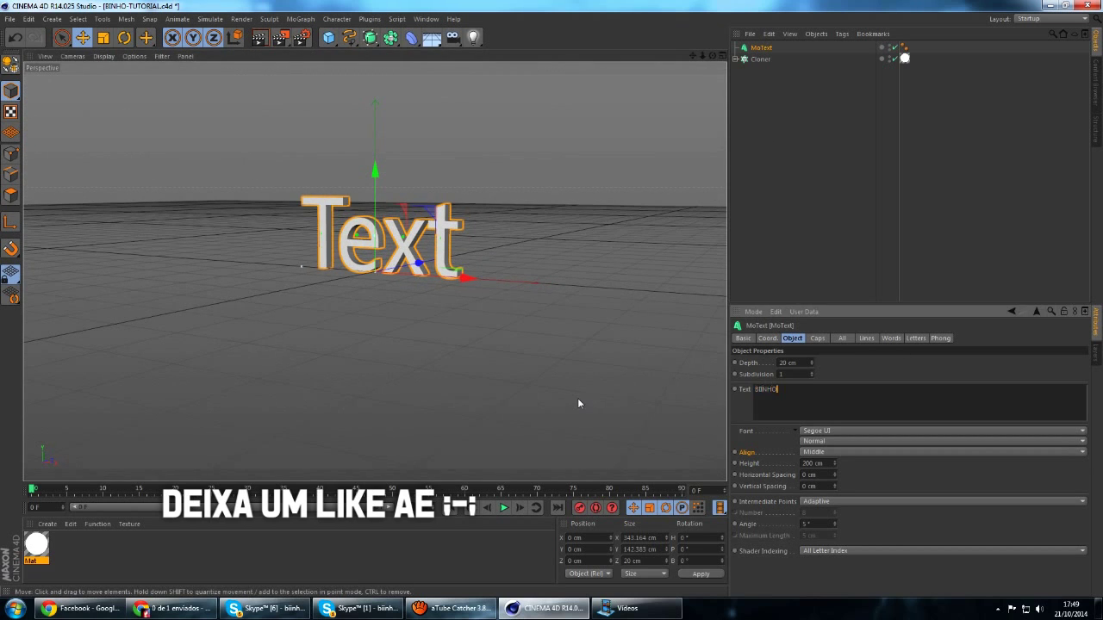
click(843, 211)
click(761, 49)
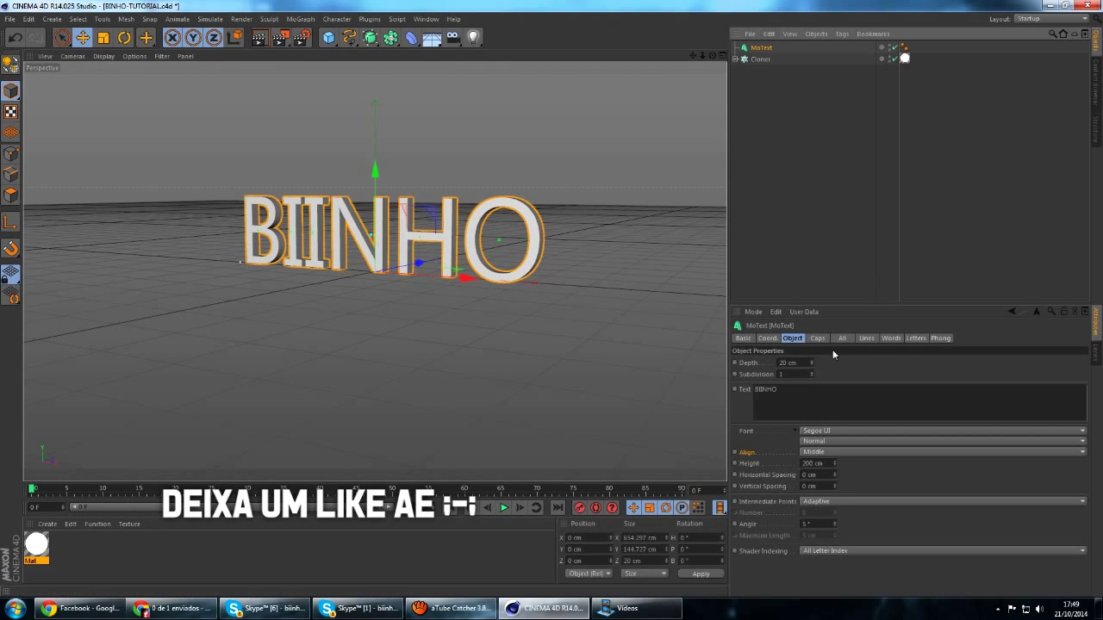
click(827, 432)
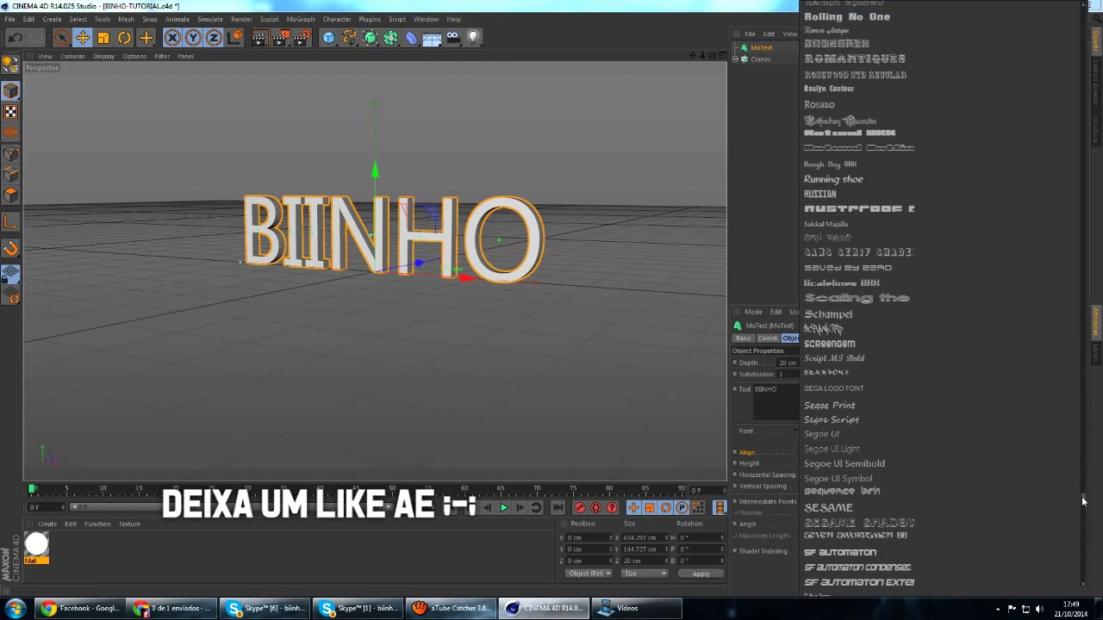
Step: Set the BIINHO text's font to Piston Pressure
click(786, 455)
click(811, 431)
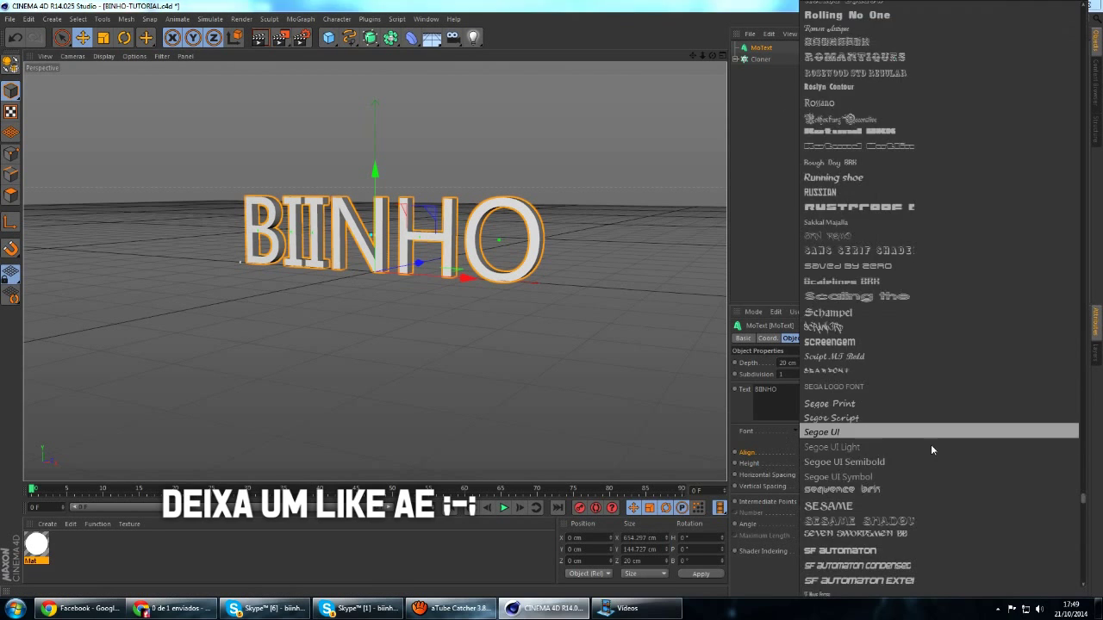
drag(1079, 482, 1100, 452)
scroll(870, 362, down, 3)
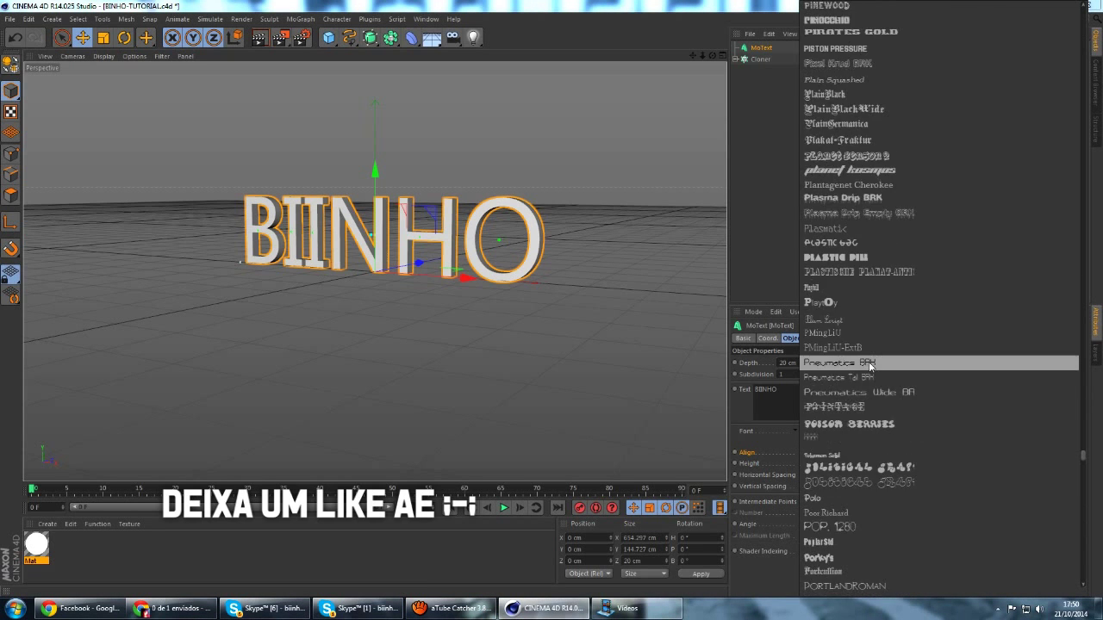
scroll(862, 366, down, 3)
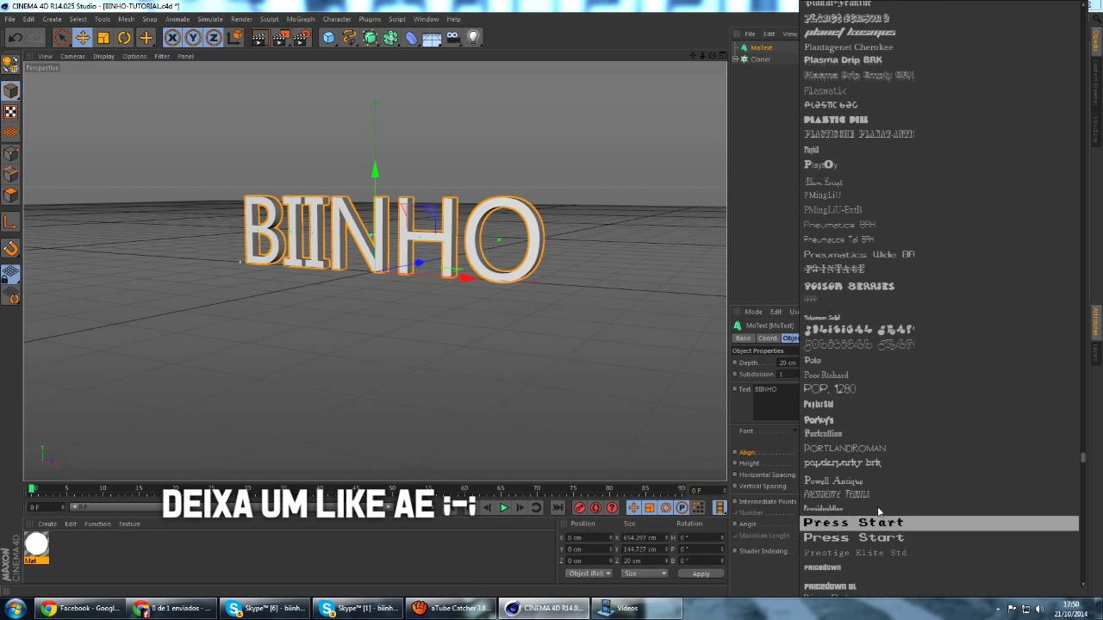
scroll(874, 317, up, 3)
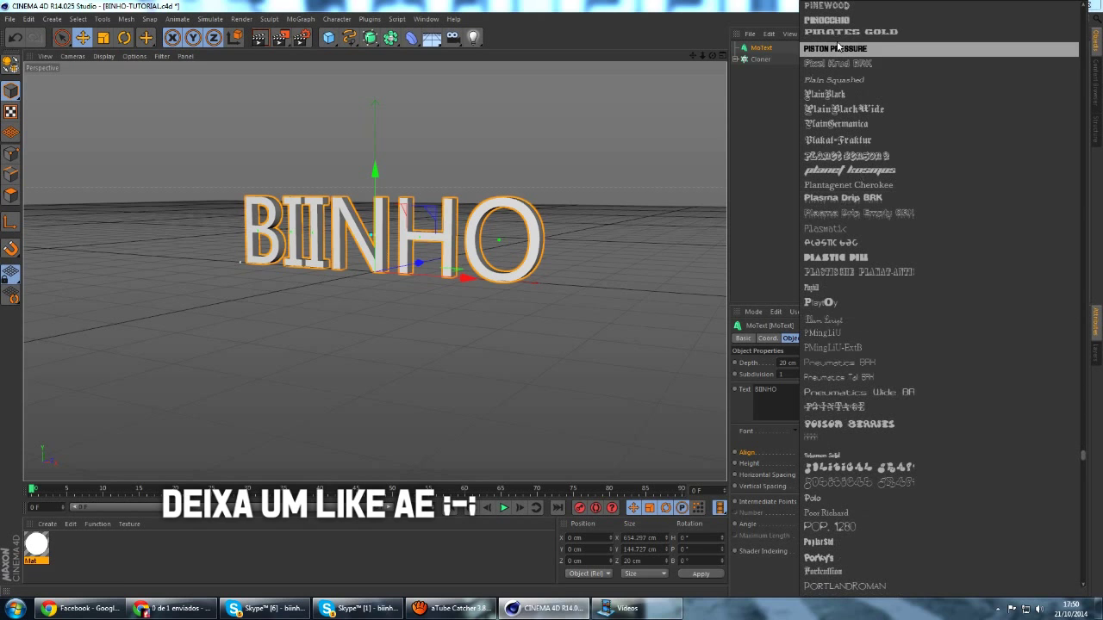
click(836, 48)
Step: Orbit and zoom the view to face the Piston Pressure BIINHO text
click(795, 168)
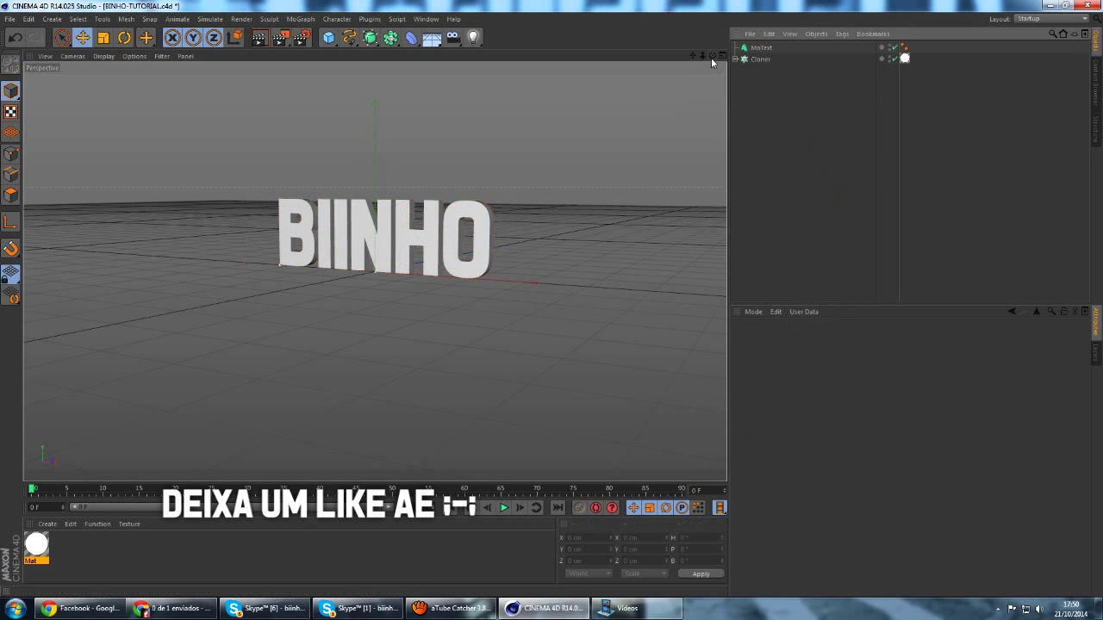
drag(711, 55, 551, 298)
click(751, 50)
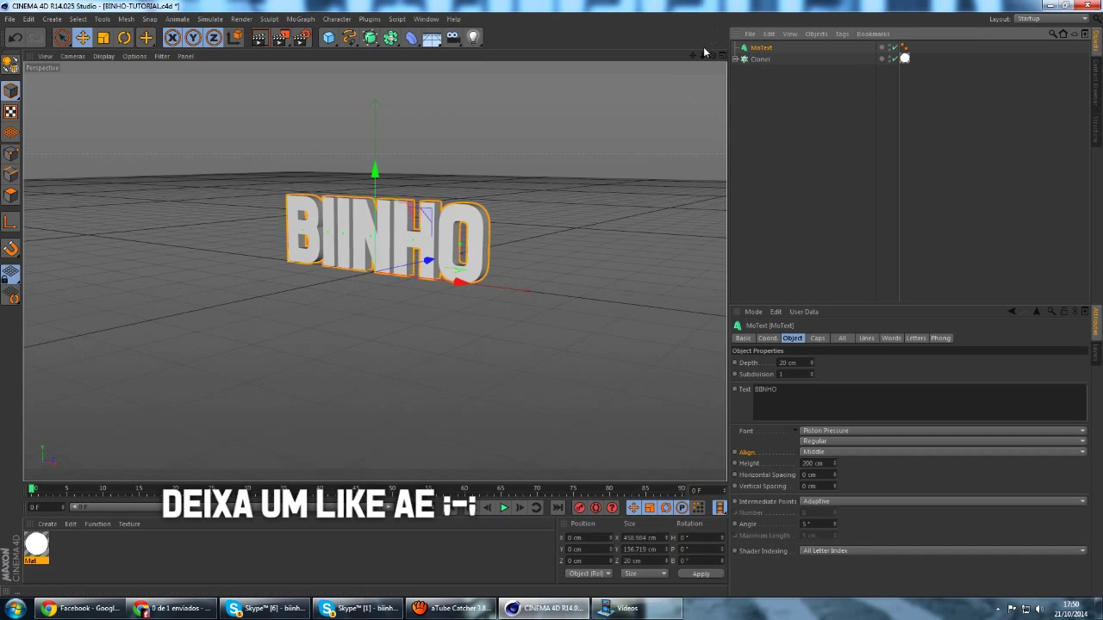
drag(704, 54, 551, 297)
click(817, 339)
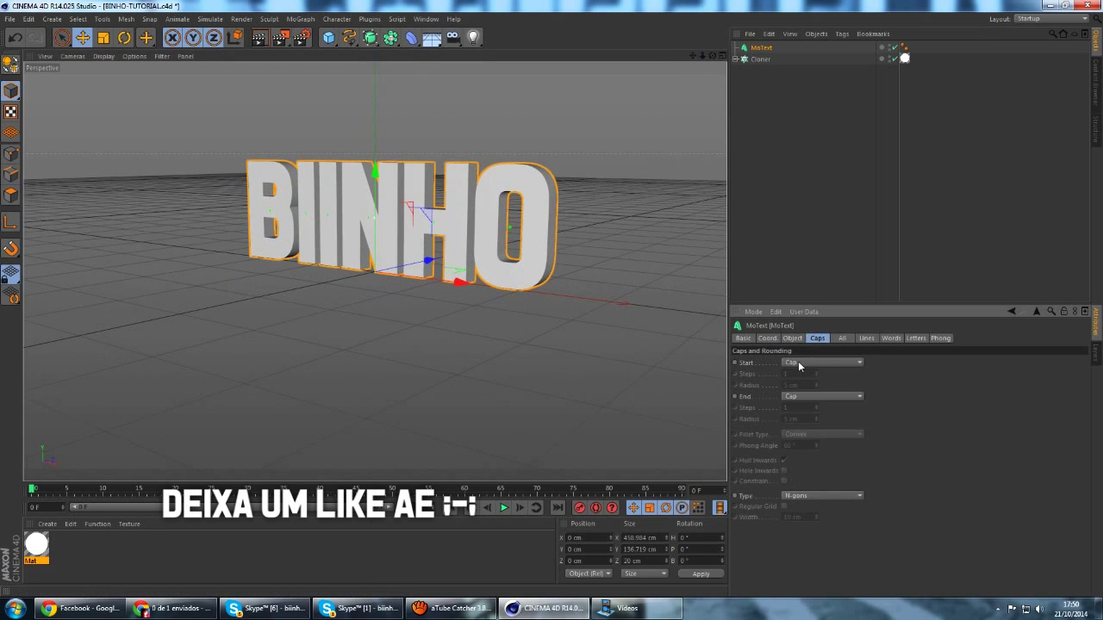
Step: Set both start and end caps to Fillet Cap with 100 steps
click(798, 362)
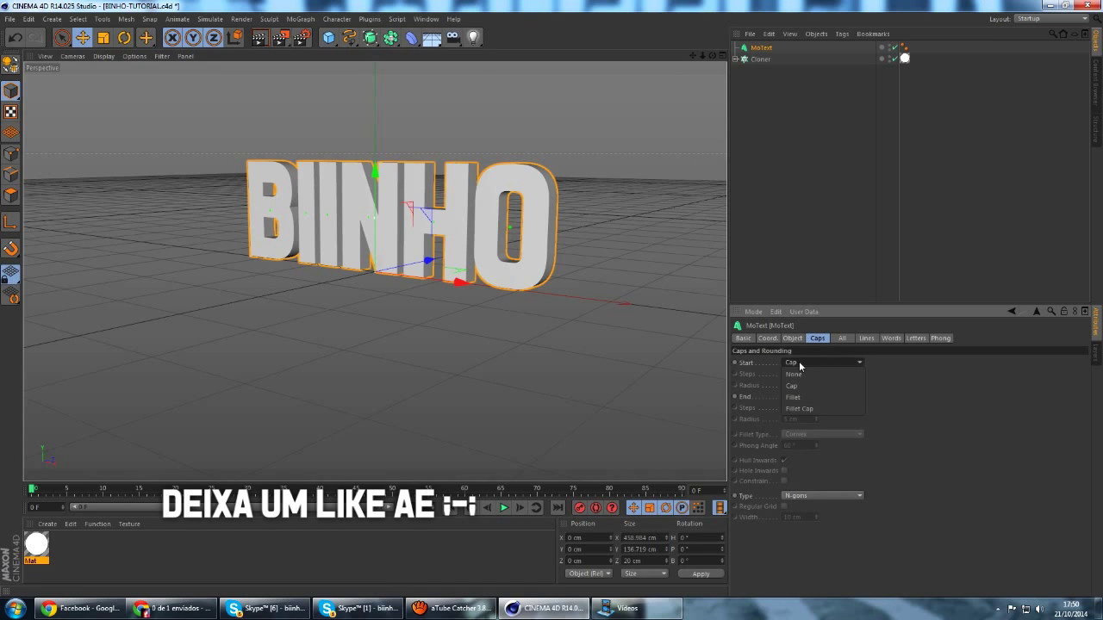
click(809, 408)
click(829, 396)
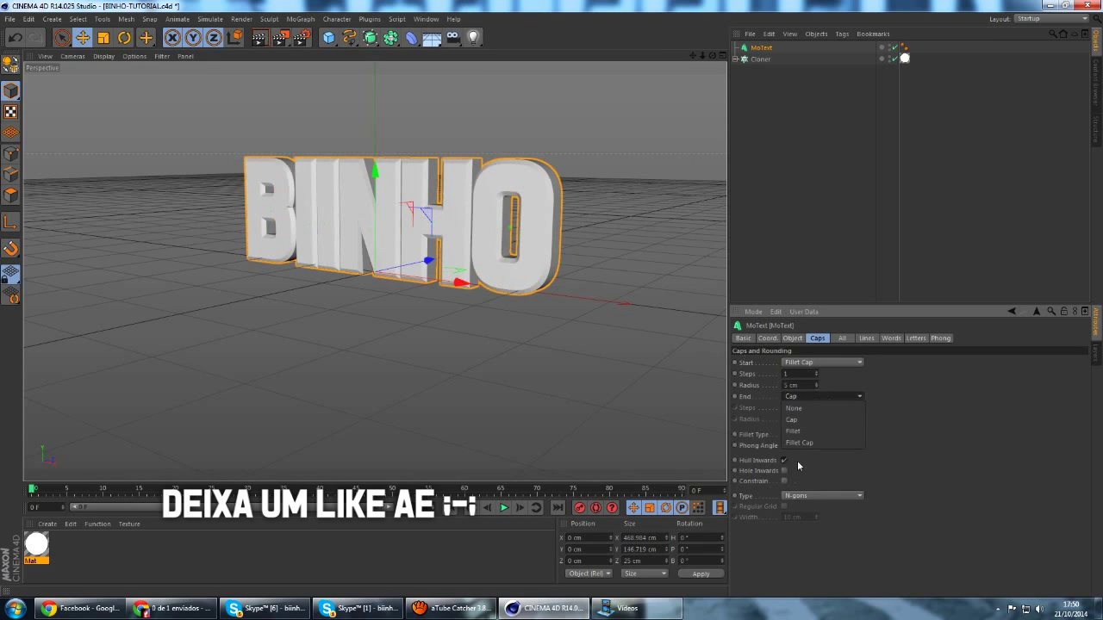
click(801, 441)
click(807, 373)
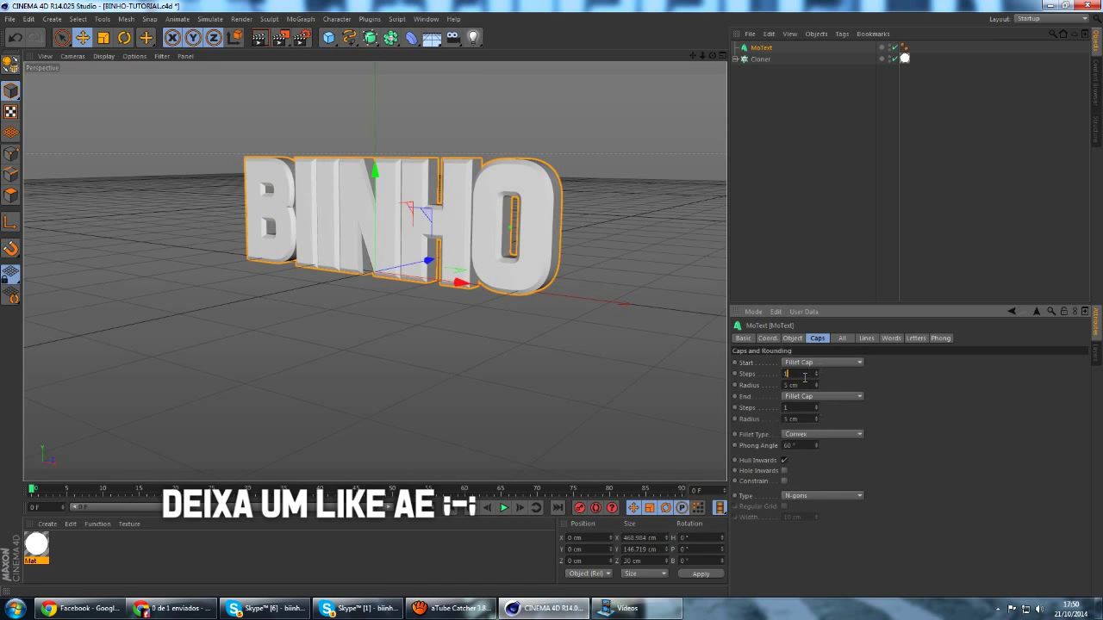
text(00)
double_click(799, 408)
text(100)
key(Return)
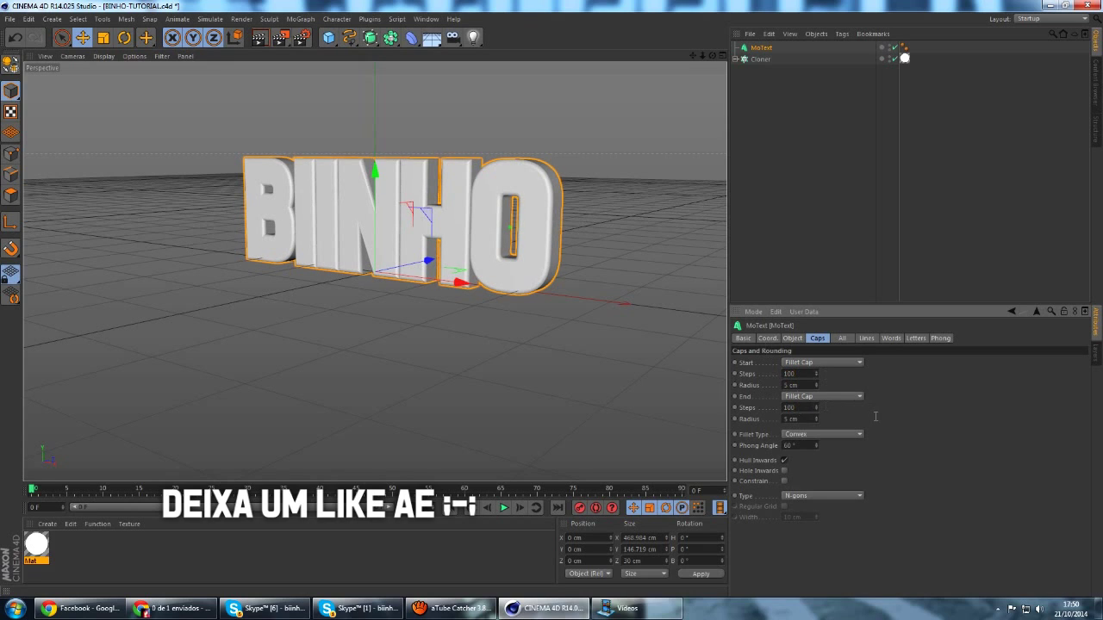
Step: Set the fillet radii to 3 cm on the back and 5 cm on the front
text(3)
key(Return)
drag(811, 420, 816, 388)
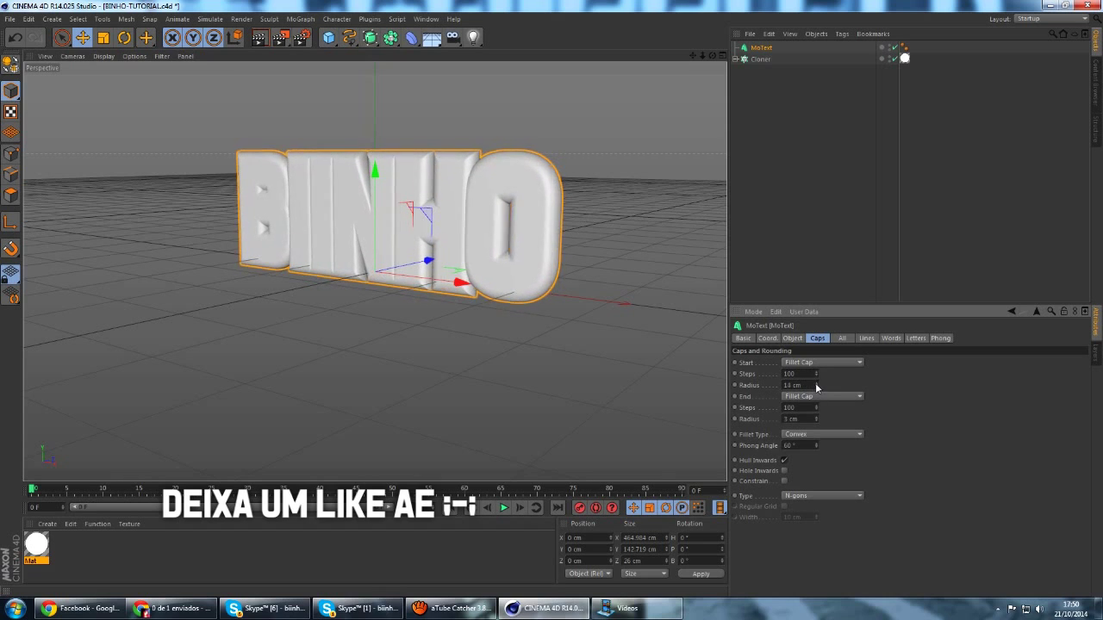
key(ctrl+z)
drag(817, 392, 818, 383)
text(5)
key(Return)
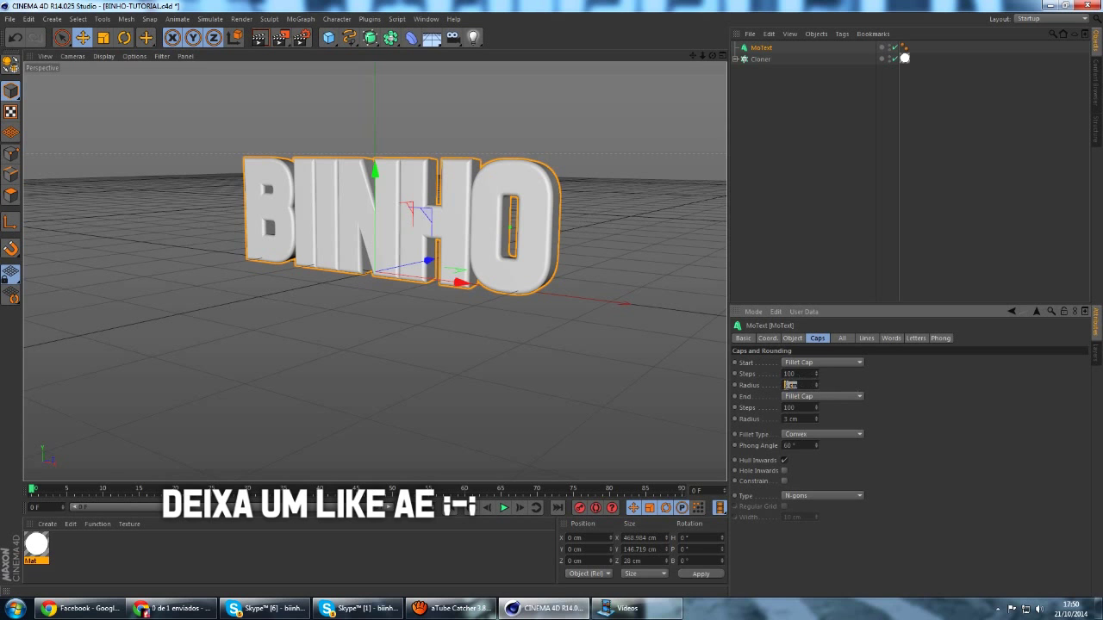
Step: Orbit to a frontal view of the rounded text and reselect MoText
click(788, 120)
alt+drag(483, 301, 564, 303)
click(551, 298)
click(792, 337)
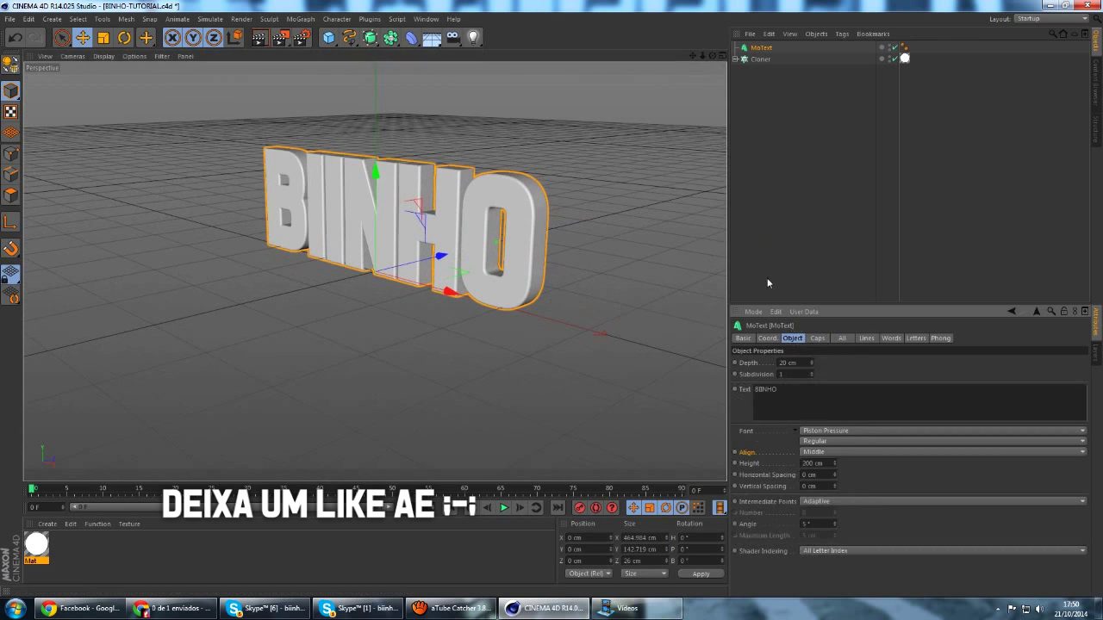
Step: Orbit the view to see the BIINHO text nearly edge-on
mouse_move(552, 298)
alt+mouse_down()
mouse_move(489, 163)
mouse_move(364, 226)
alt+mouse_up()
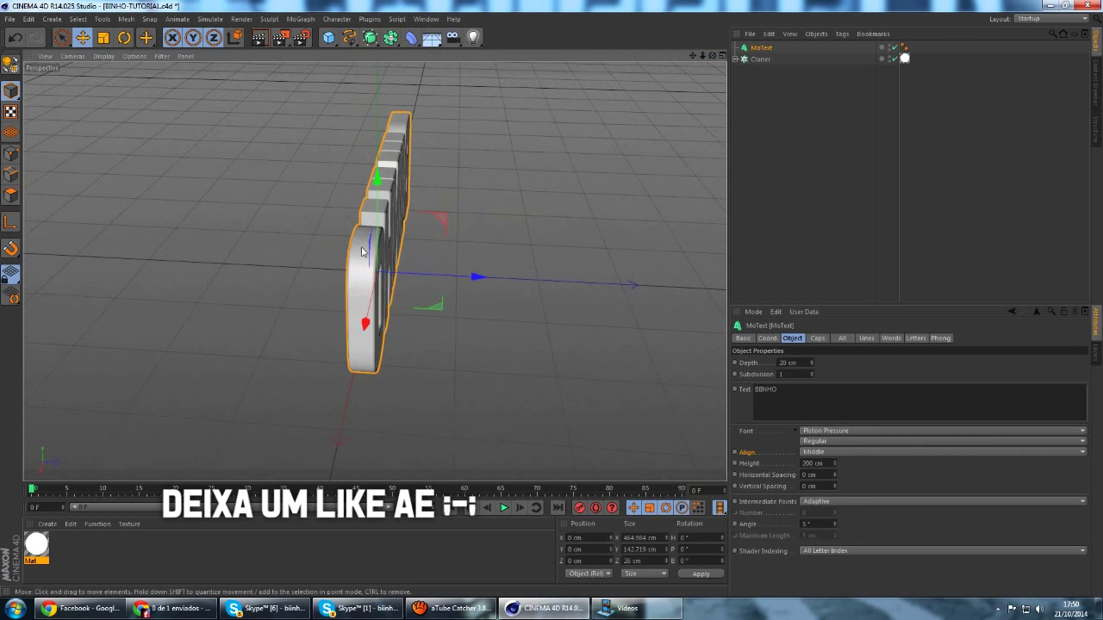
click(813, 153)
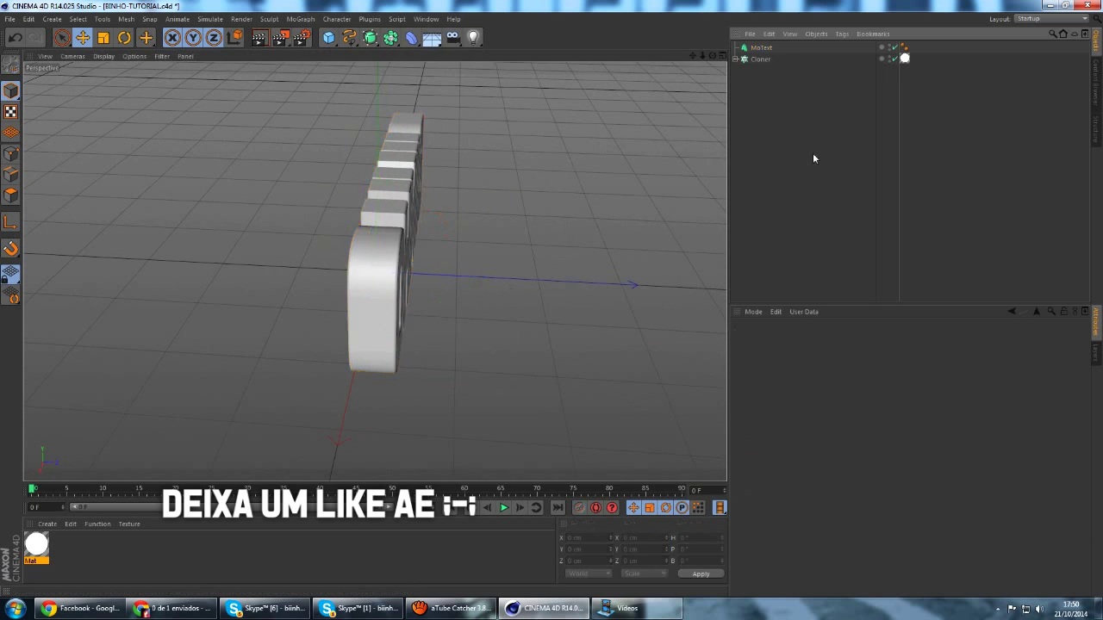
drag(712, 59, 672, 104)
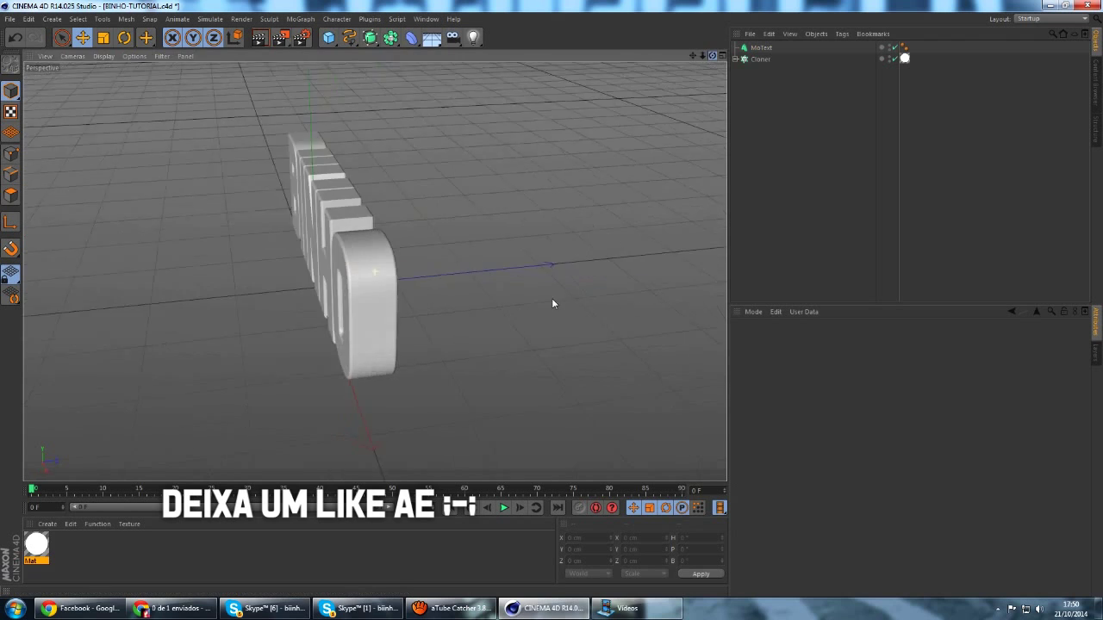
click(761, 47)
drag(712, 55, 816, 90)
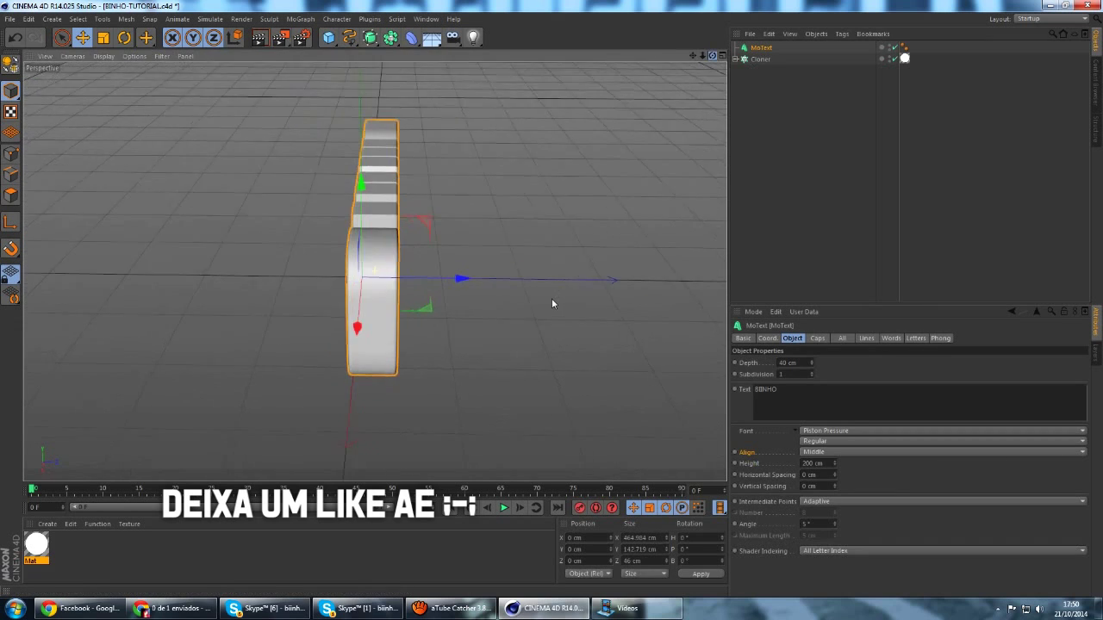
Step: Duplicate the text as MoText.1 and slide the copy along Z
key(ctrl+c)
key(ctrl+v)
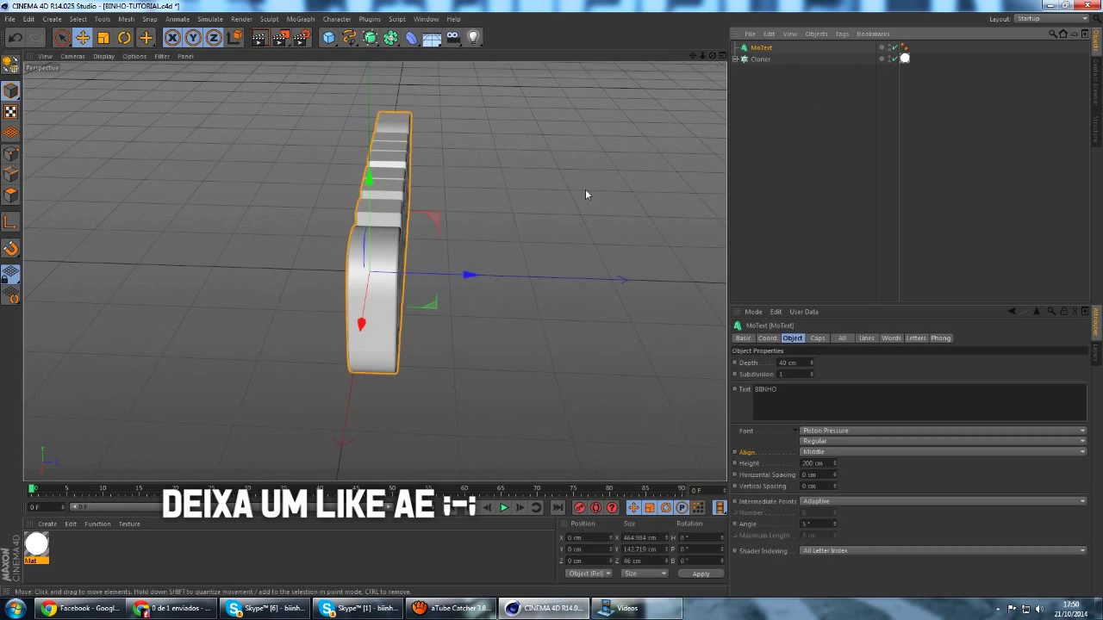
drag(476, 283, 503, 283)
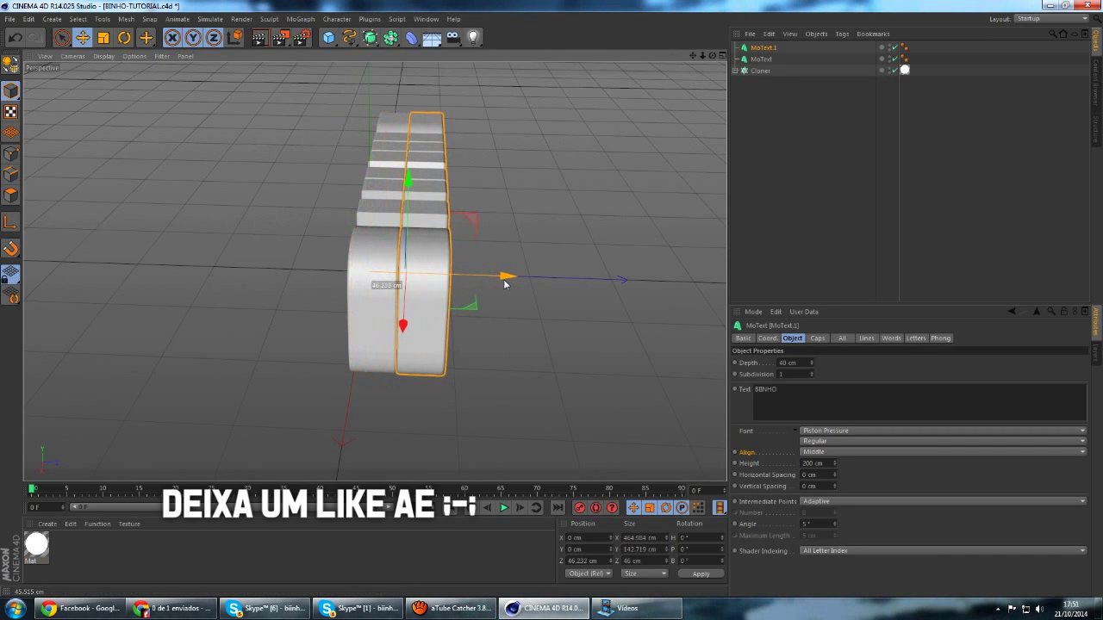
click(676, 114)
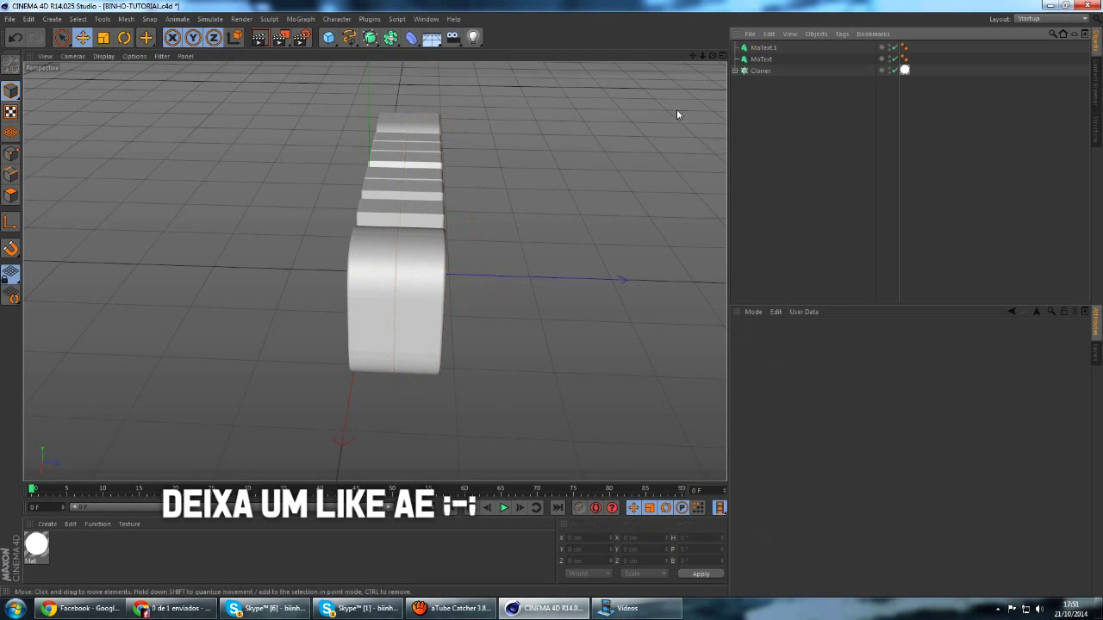
click(762, 47)
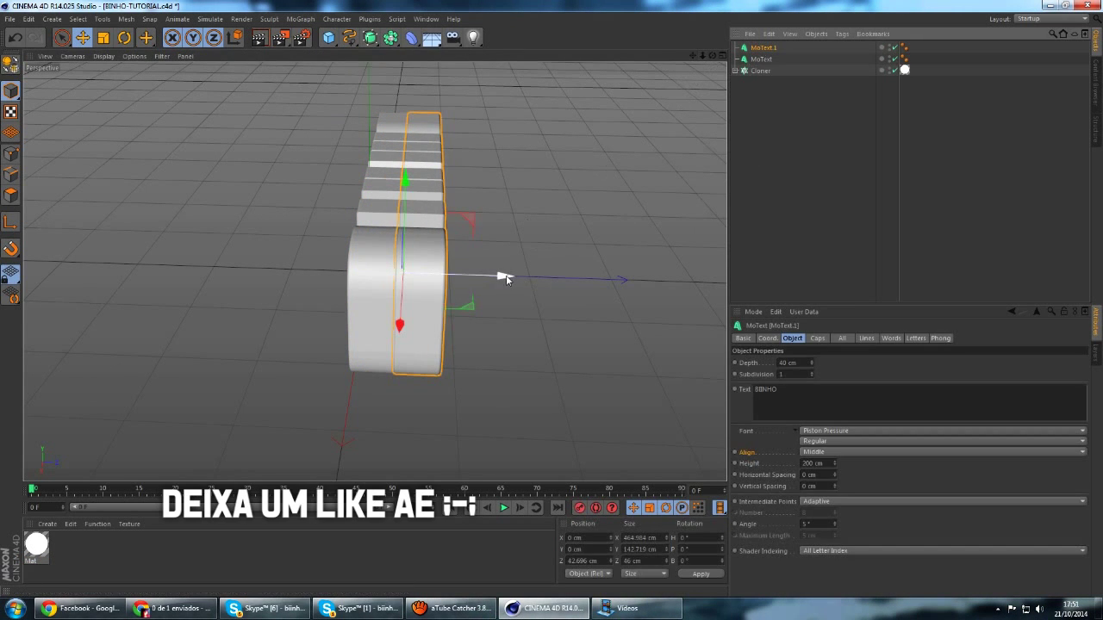
drag(505, 277, 505, 279)
Step: Fine-tune MoText.1's depth position to Z 41.569 cm, checking from several angles
click(678, 170)
click(430, 259)
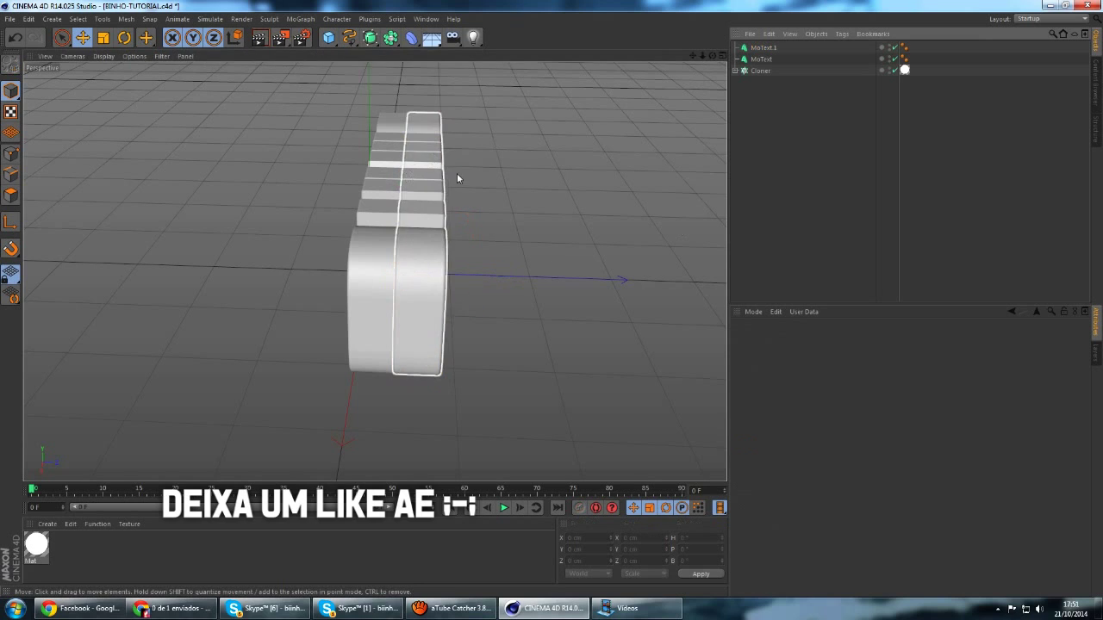
drag(509, 281, 504, 286)
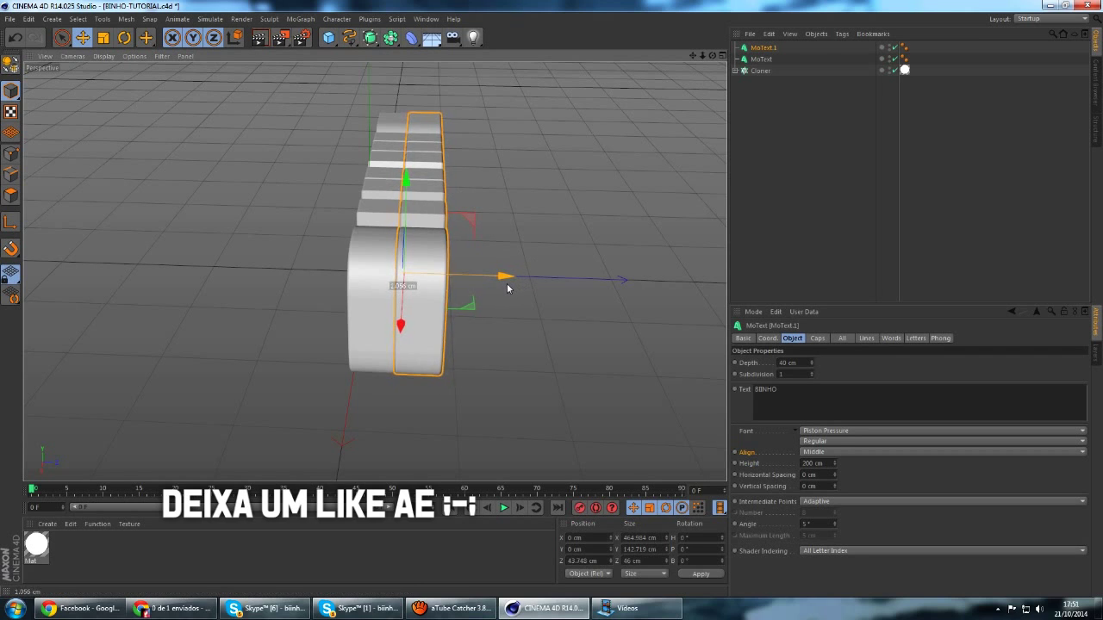
click(815, 153)
mouse_move(603, 284)
alt+mouse_down()
mouse_move(552, 303)
mouse_move(489, 229)
alt+mouse_up()
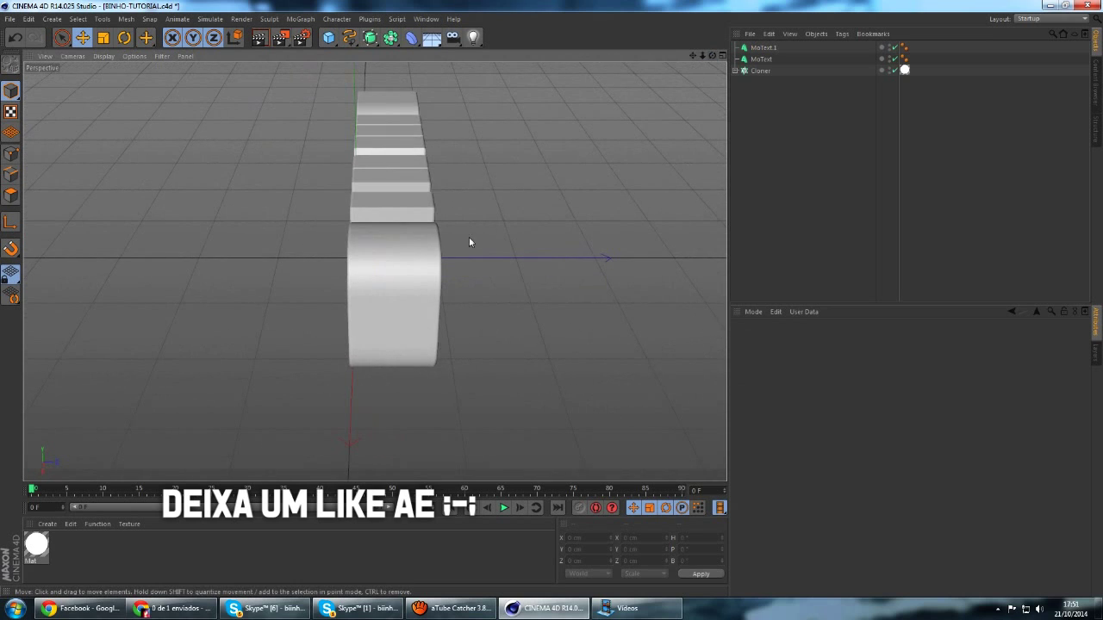
click(435, 261)
drag(485, 260, 489, 259)
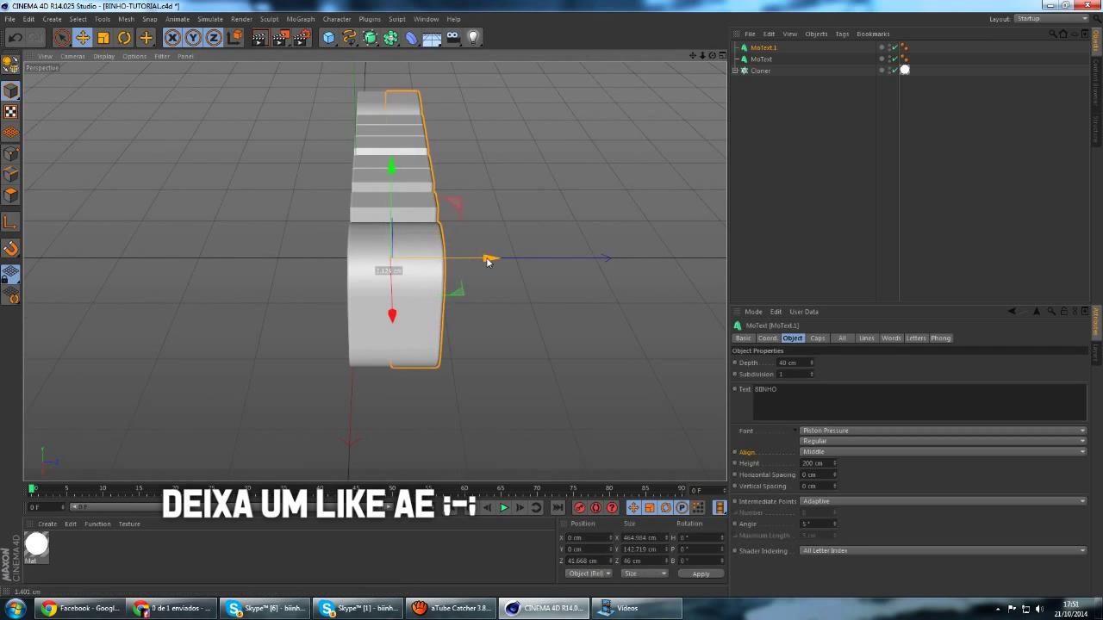
drag(492, 260, 492, 262)
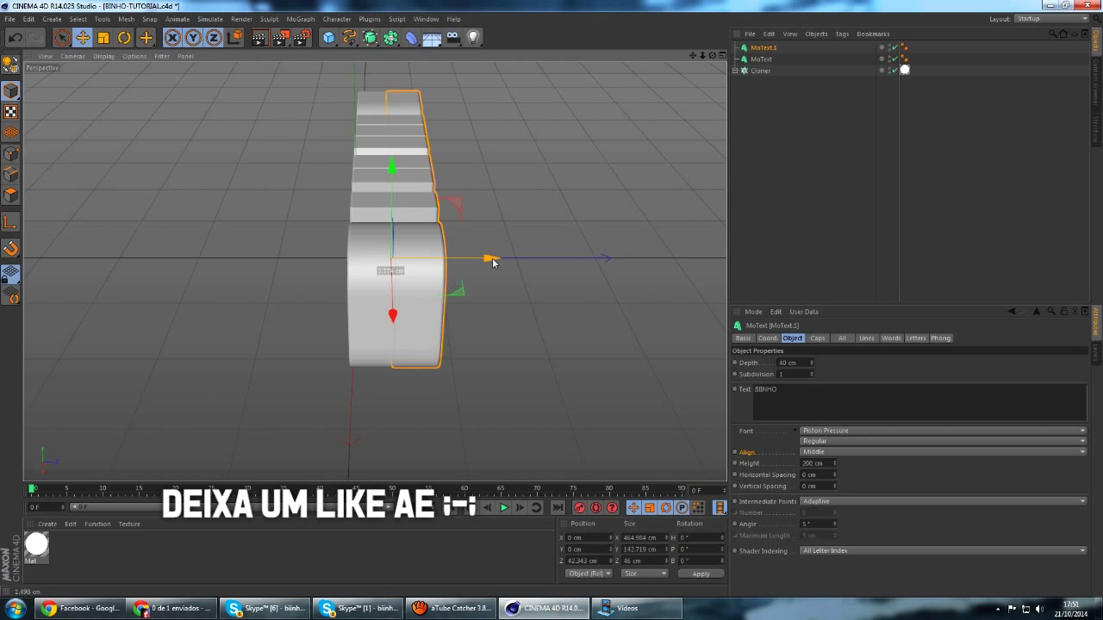
click(820, 160)
alt+drag(687, 83, 556, 301)
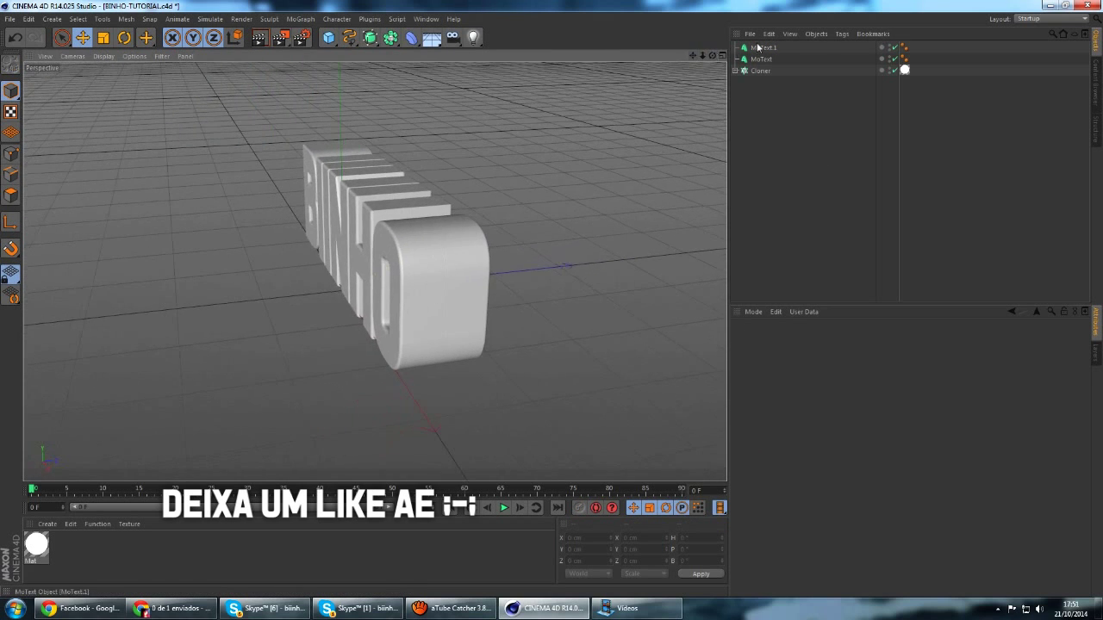
click(762, 48)
click(595, 62)
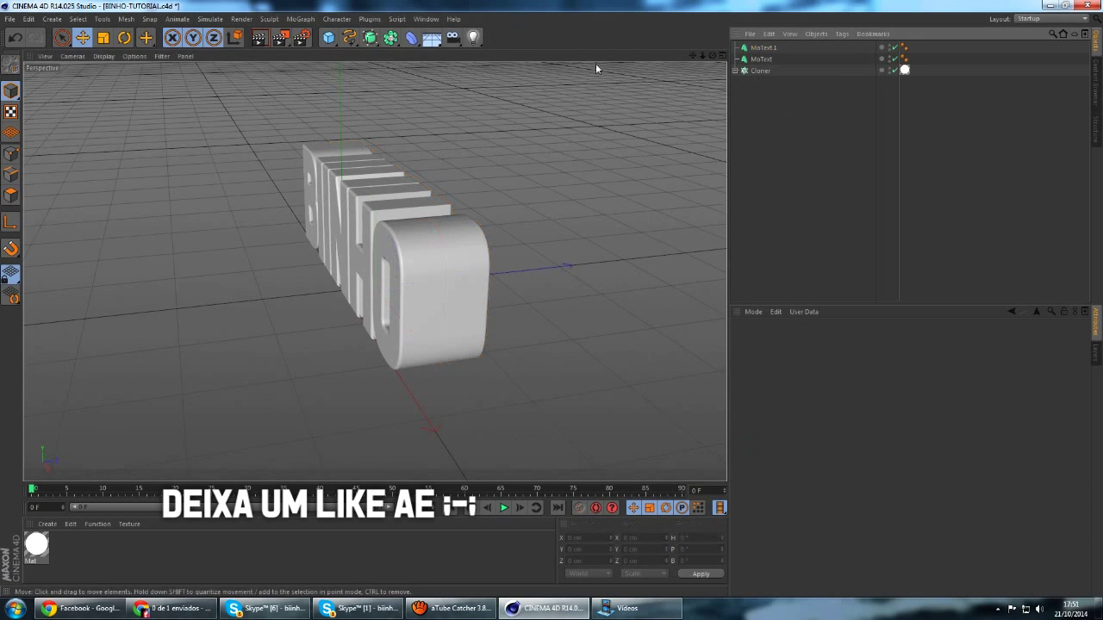
Step: Add a camera with X, Y, Z position and heading, pitch rotation all set to 0
click(452, 39)
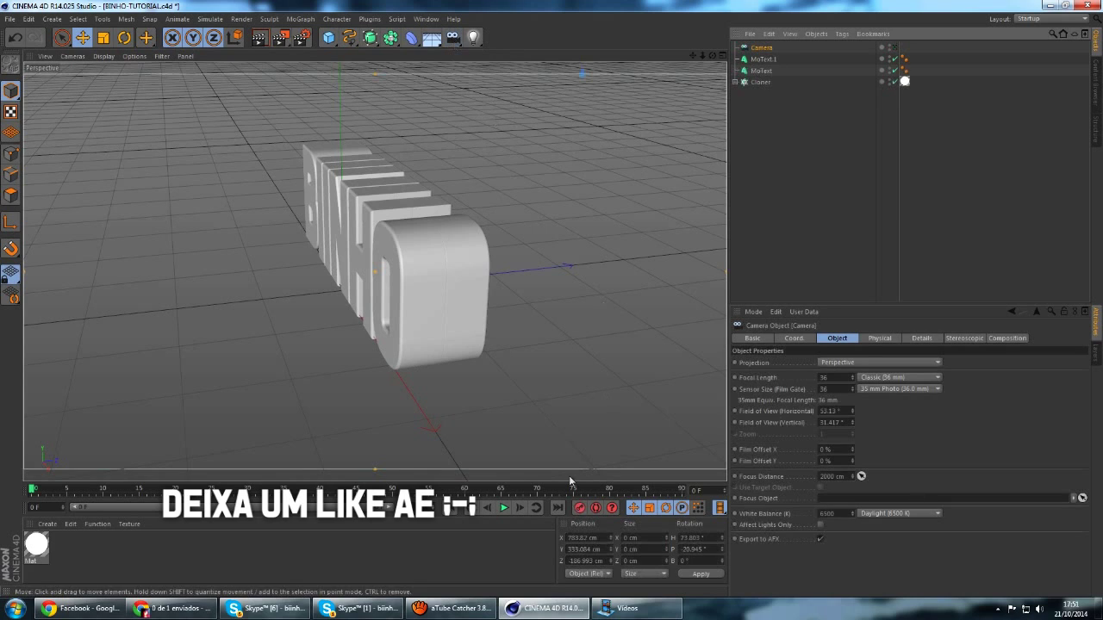
double_click(593, 538)
text(0)
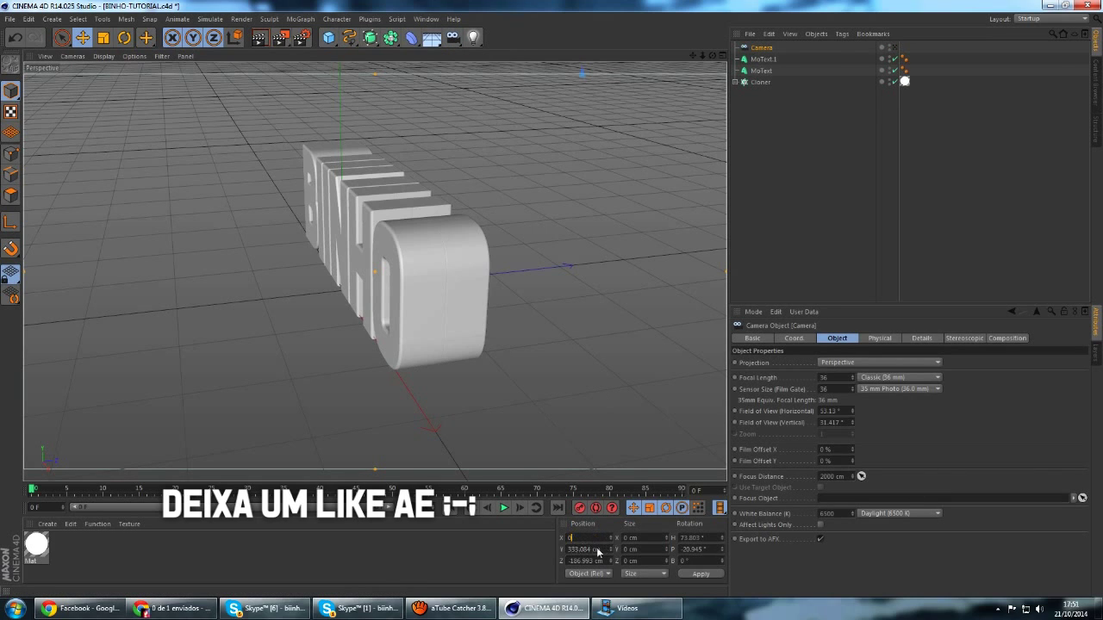
double_click(594, 549)
text(0)
double_click(594, 561)
text(0)
double_click(694, 537)
text(0)
double_click(695, 549)
text(0)
click(700, 574)
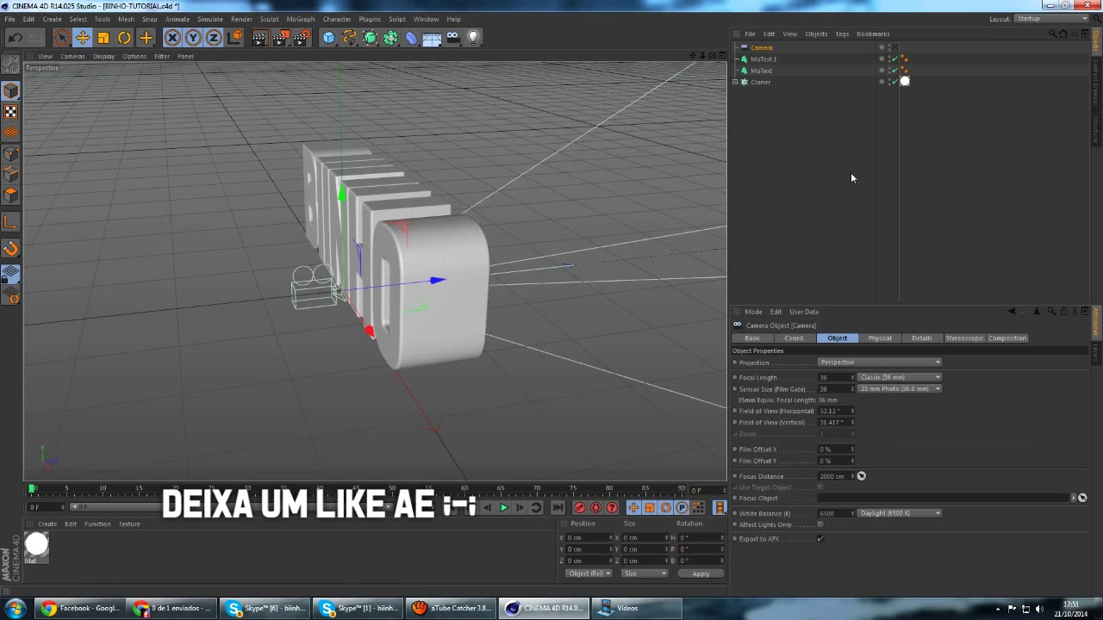
Step: View through the new camera and dolly back to frame the whole BIINHO word
click(894, 48)
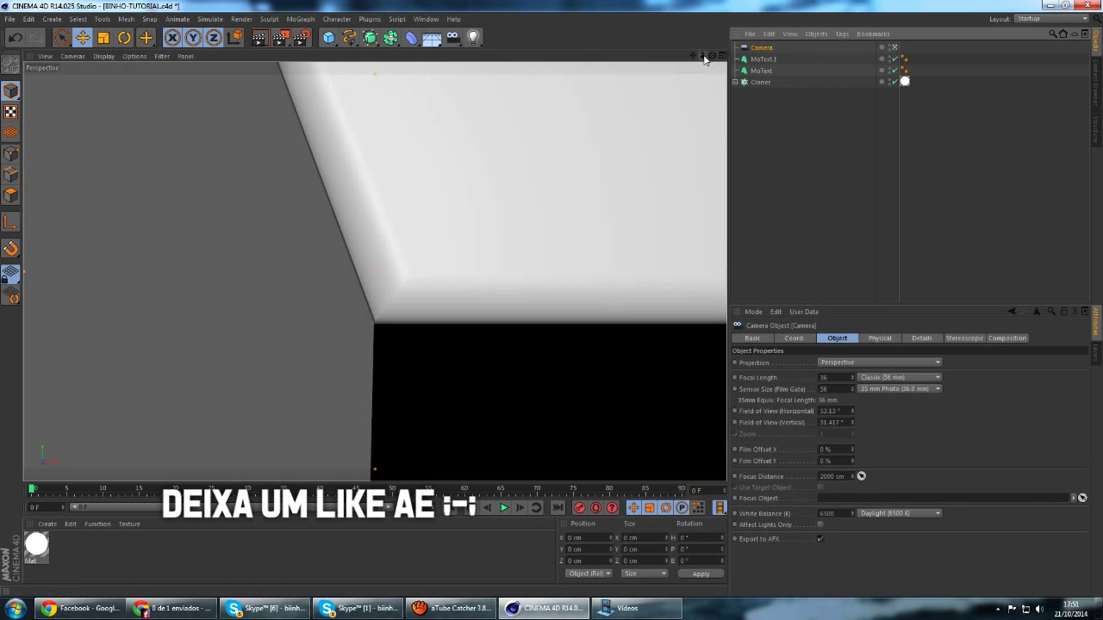
scroll(554, 320, down, 2)
scroll(552, 312, down, 3)
scroll(552, 310, down, 3)
scroll(552, 298, down, 2)
scroll(552, 297, up, 2)
scroll(551, 298, down, 1)
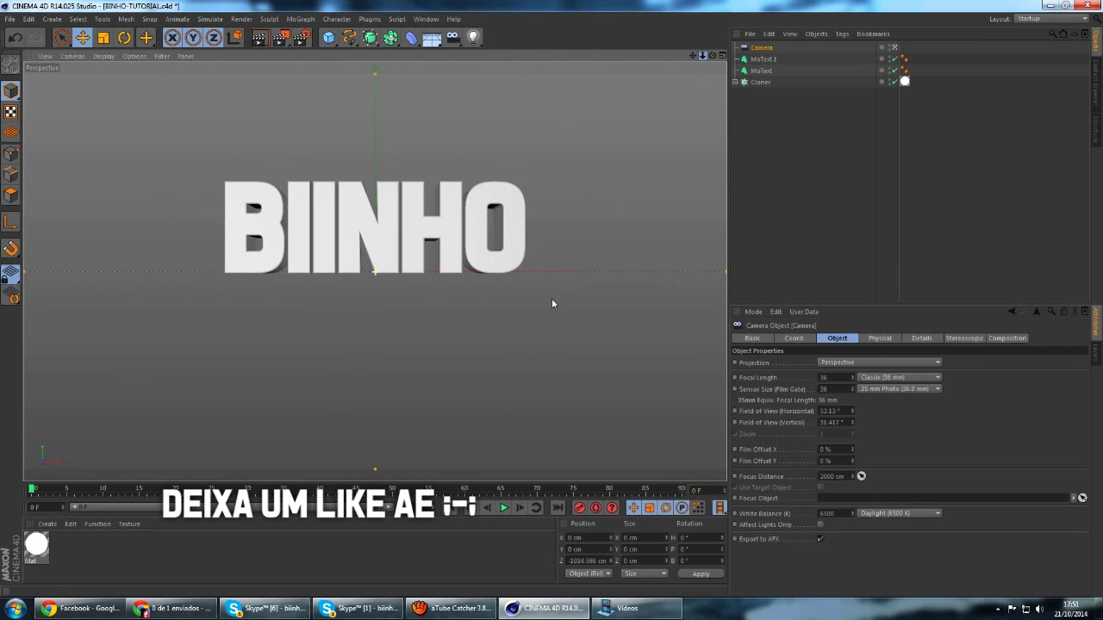
Step: Select both MoText and MoText.1 and move them down together
click(812, 147)
click(765, 58)
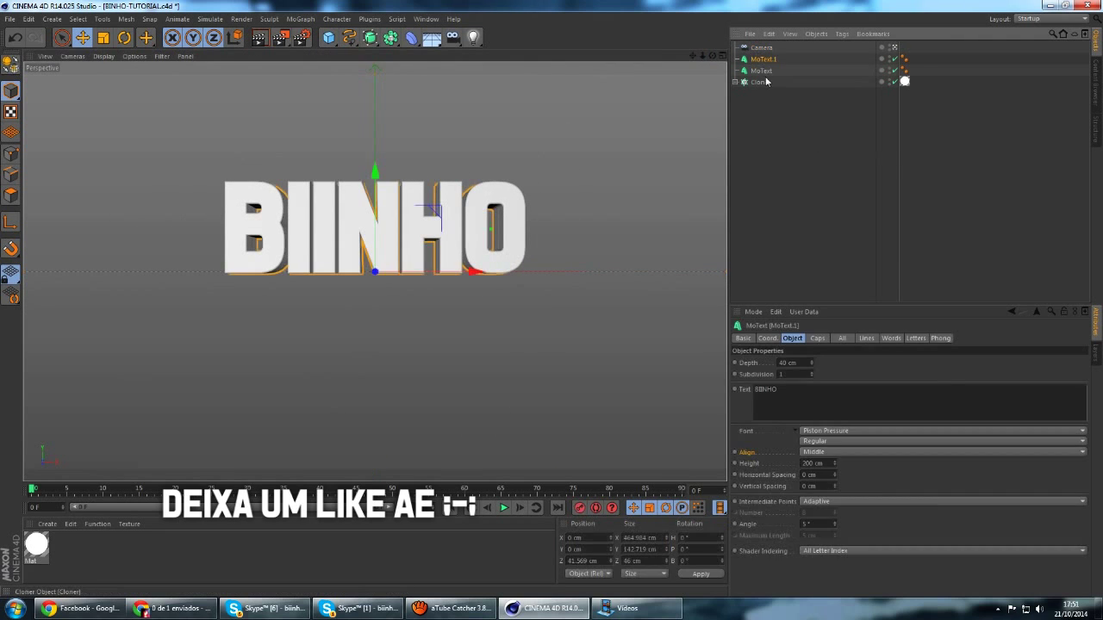
click(766, 126)
click(762, 59)
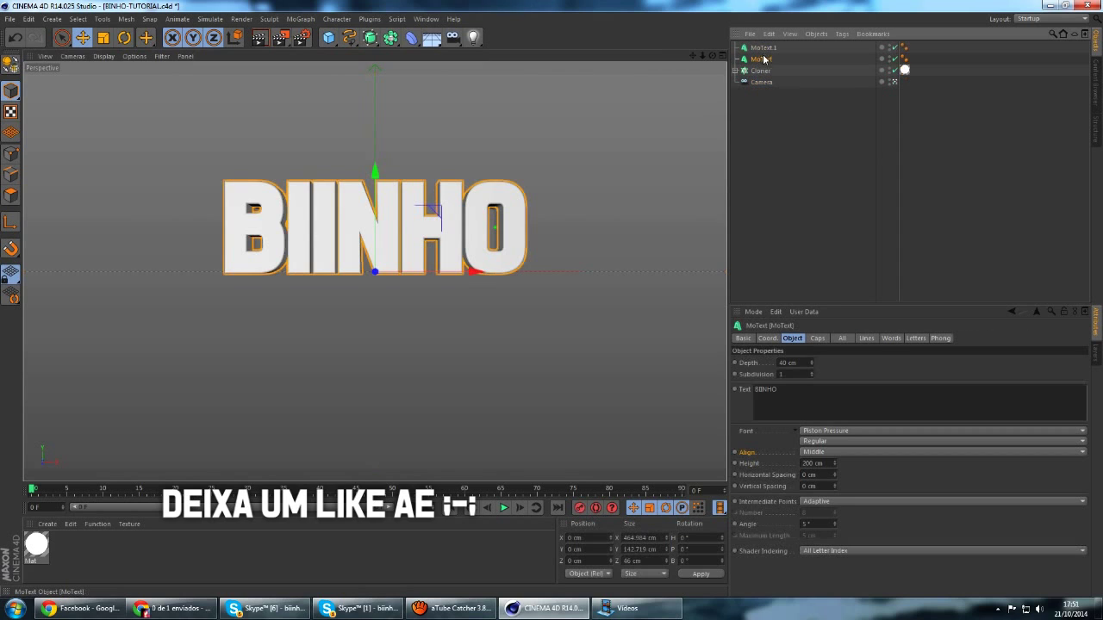
ctrl+click(767, 48)
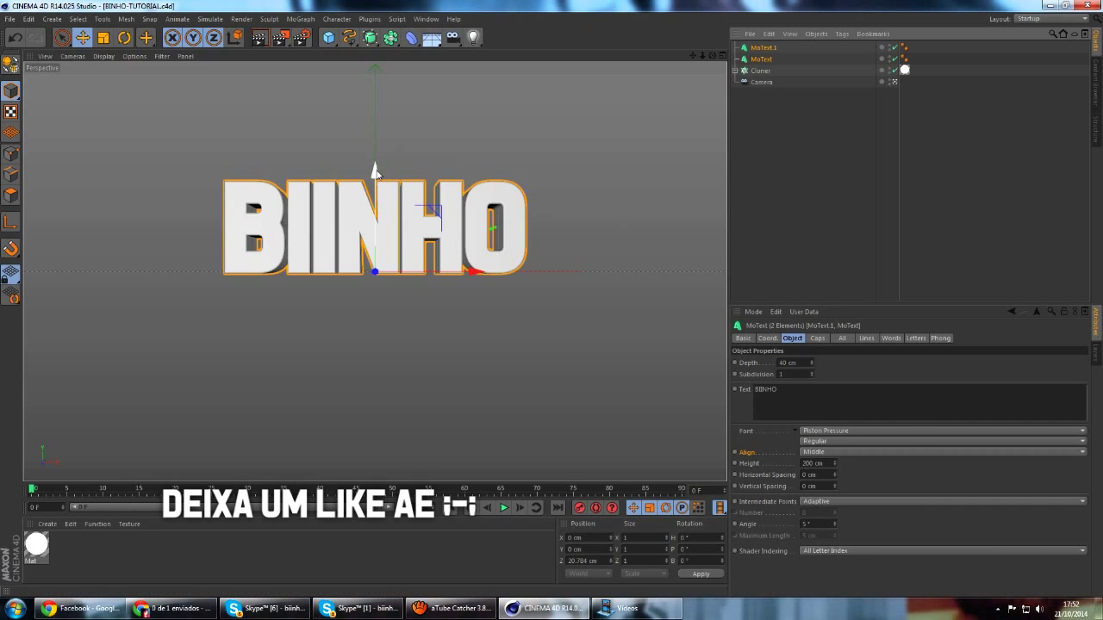
drag(375, 172, 382, 206)
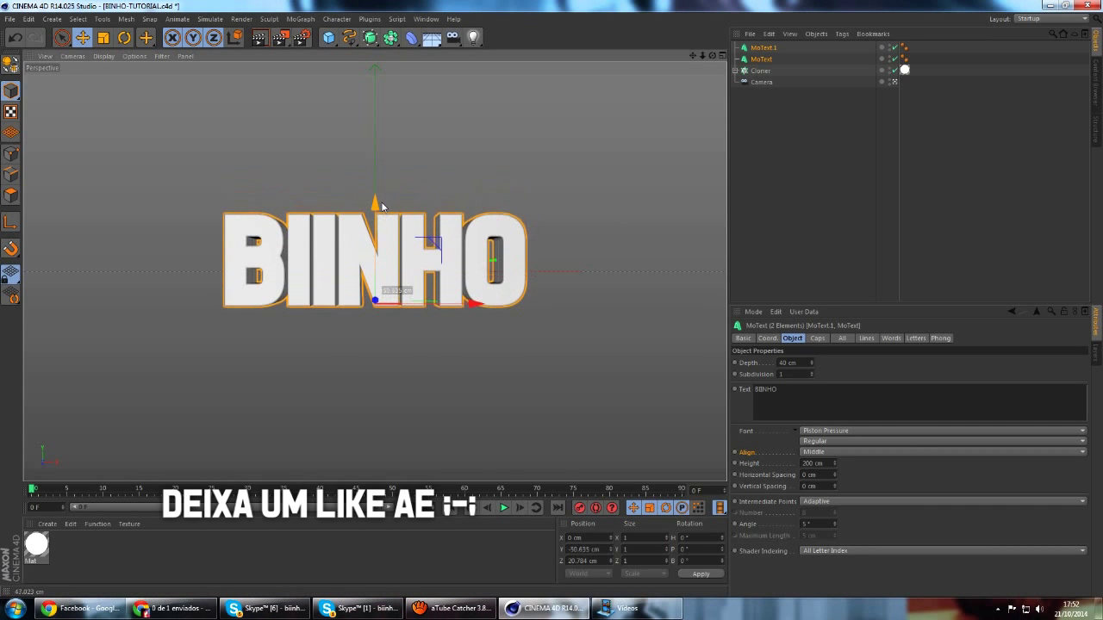
Step: Lower both text layers to Y -60 cm and save the scene
mouse_move(383, 206)
mouse_down()
mouse_move(367, 226)
mouse_move(376, 178)
mouse_move(377, 216)
mouse_up()
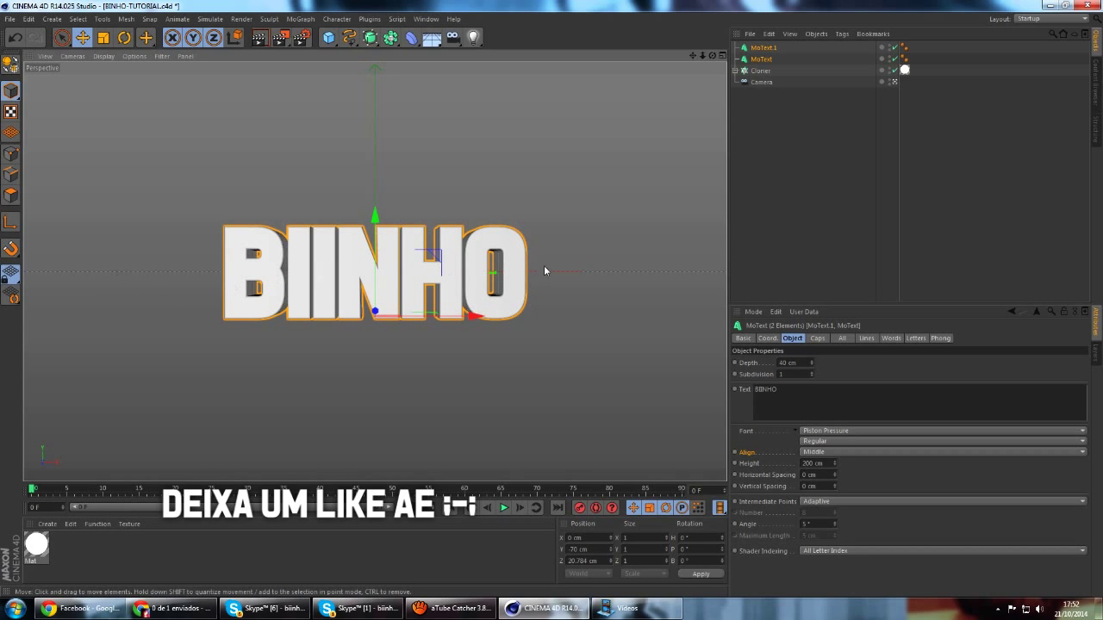
click(937, 162)
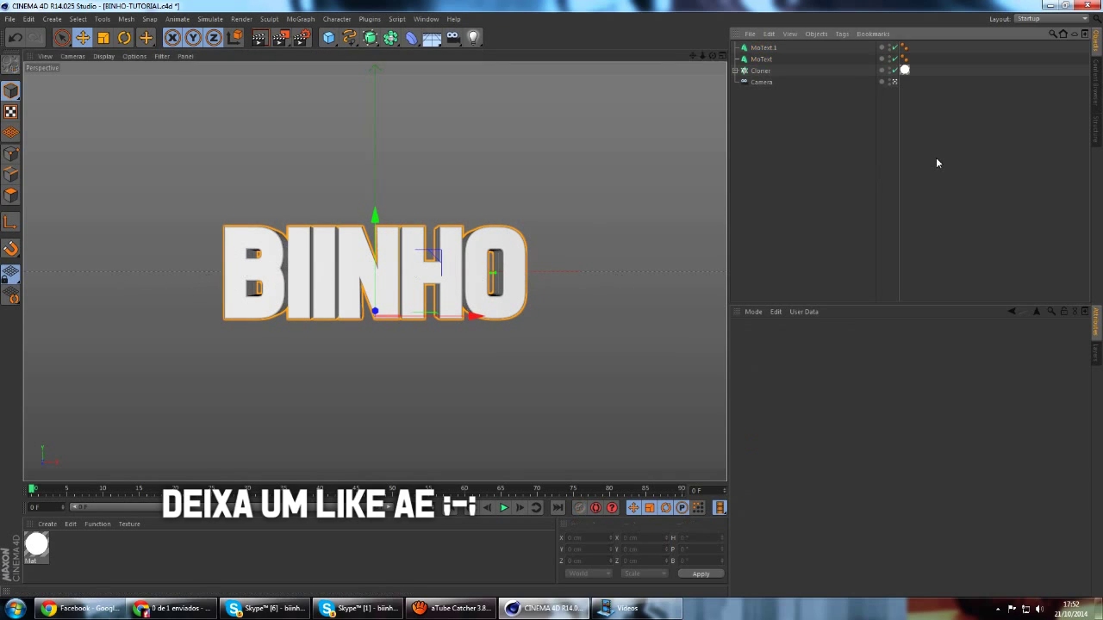
key(ctrl+s)
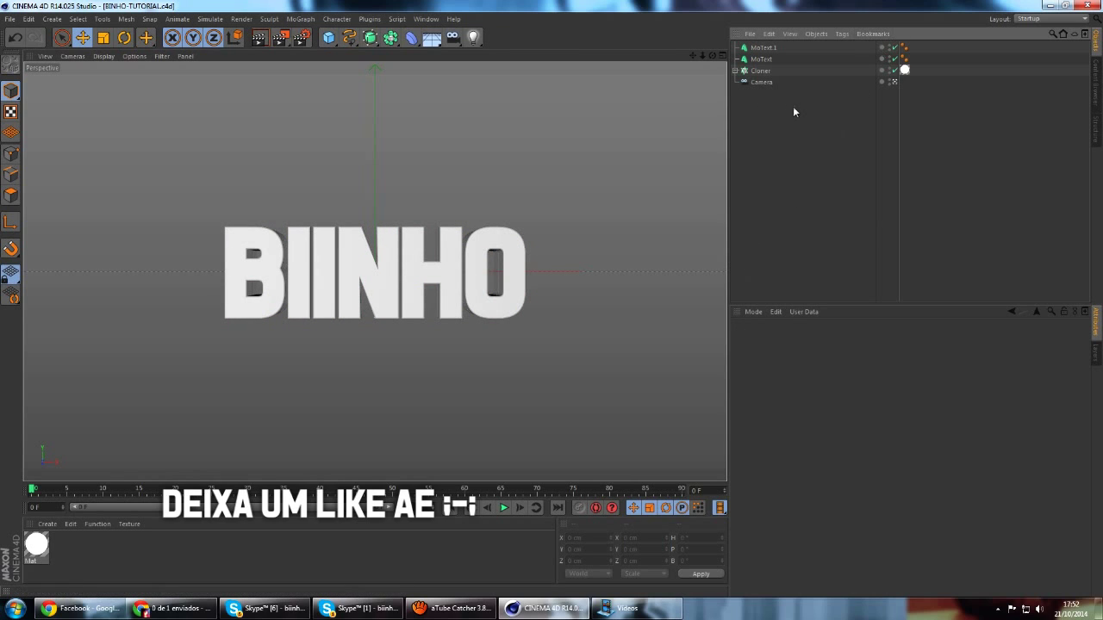
Step: Select the MoText layer and bring up the Plugins menu
click(760, 58)
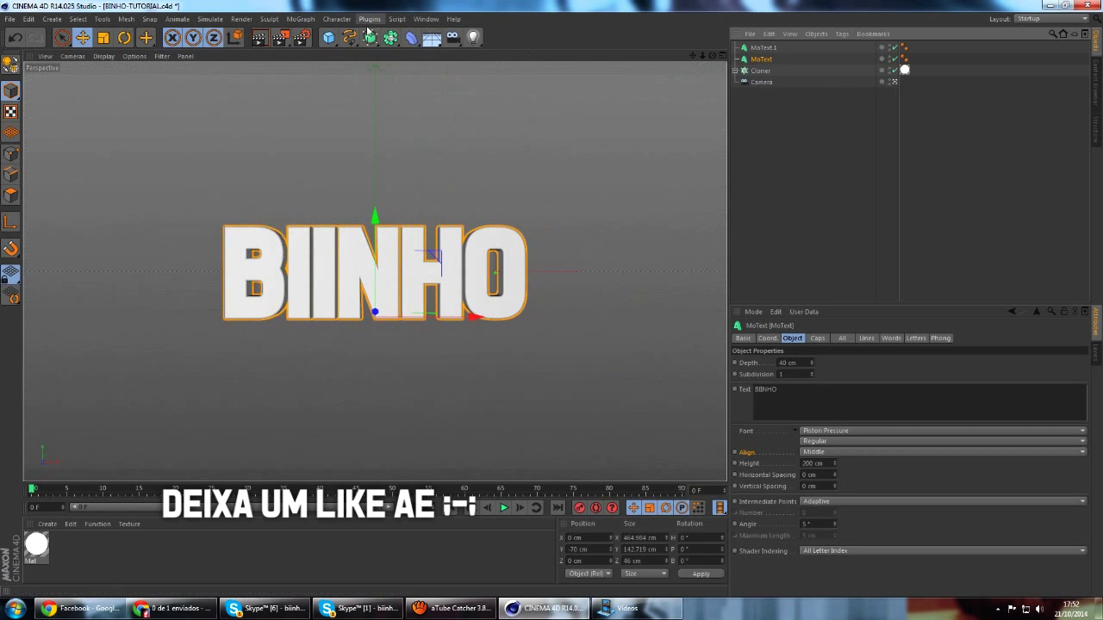
click(774, 106)
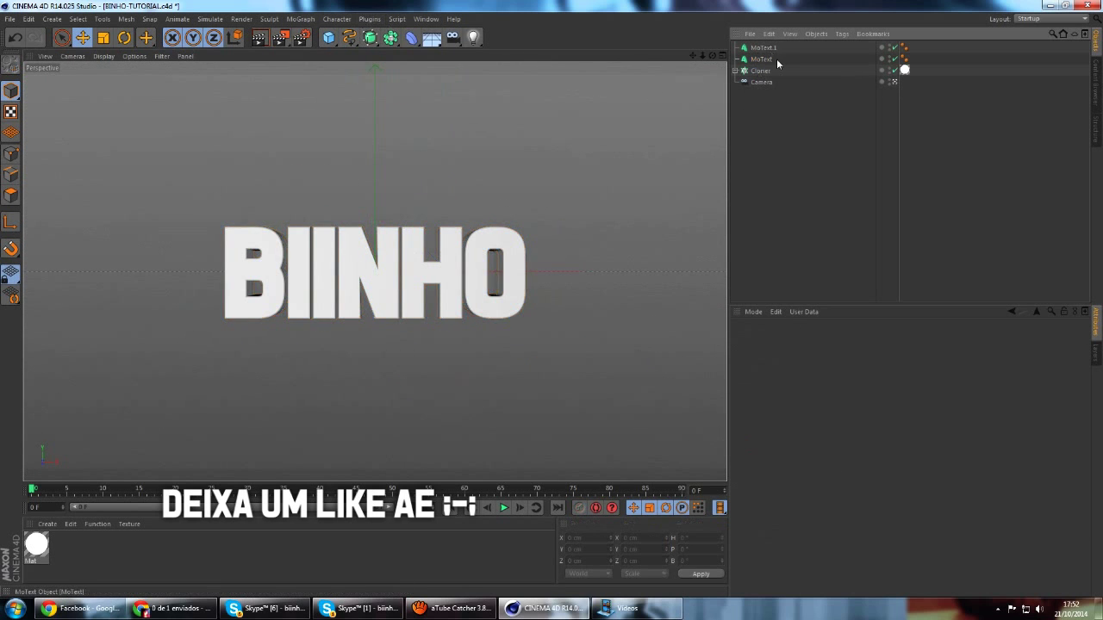
click(762, 59)
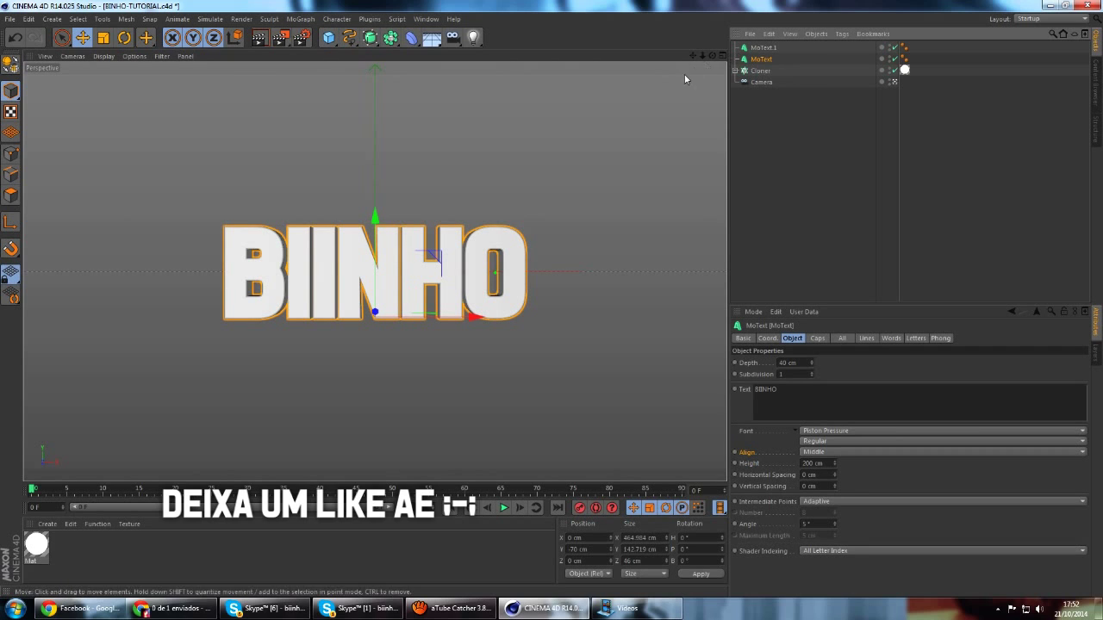
click(370, 19)
mouse_move(386, 52)
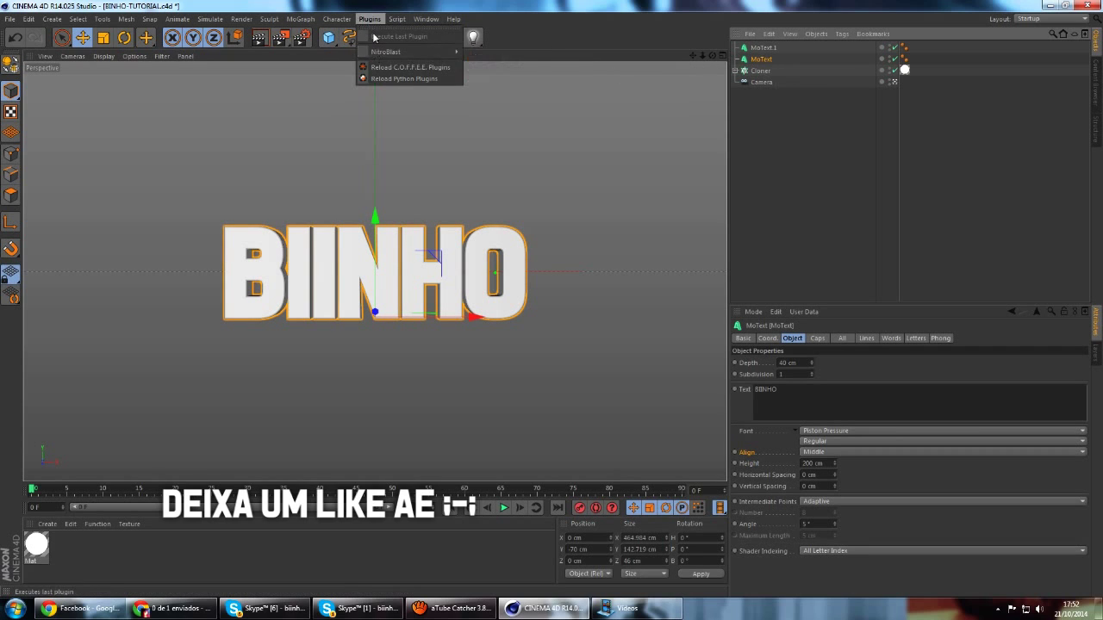
Step: Fracture the BIINHO text into 120 pieces with NitroBlast, then close its window
click(519, 82)
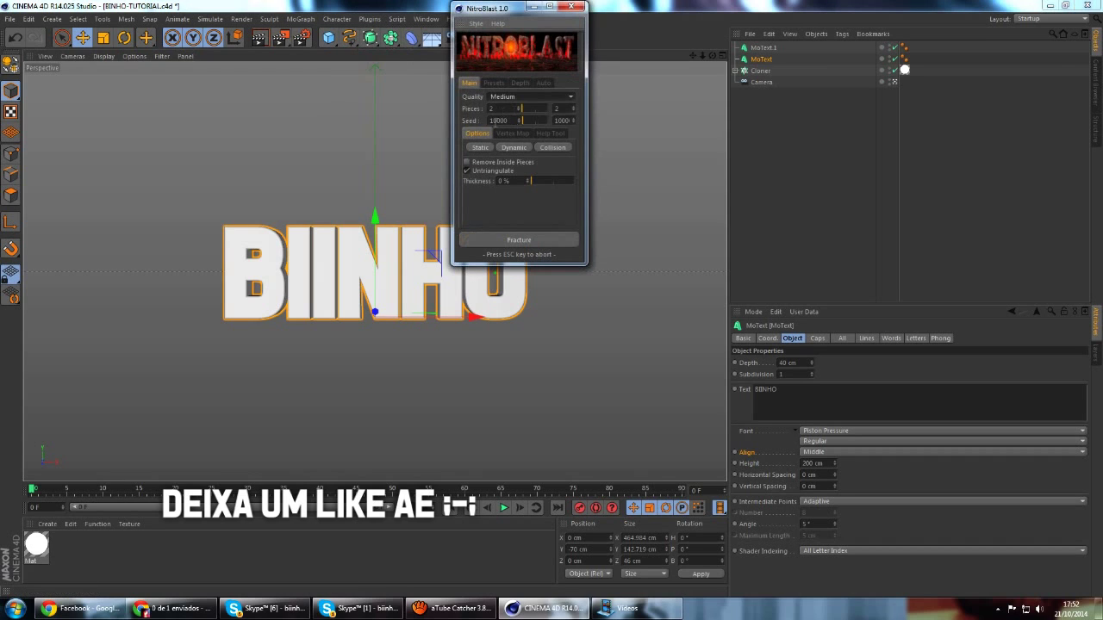
click(520, 240)
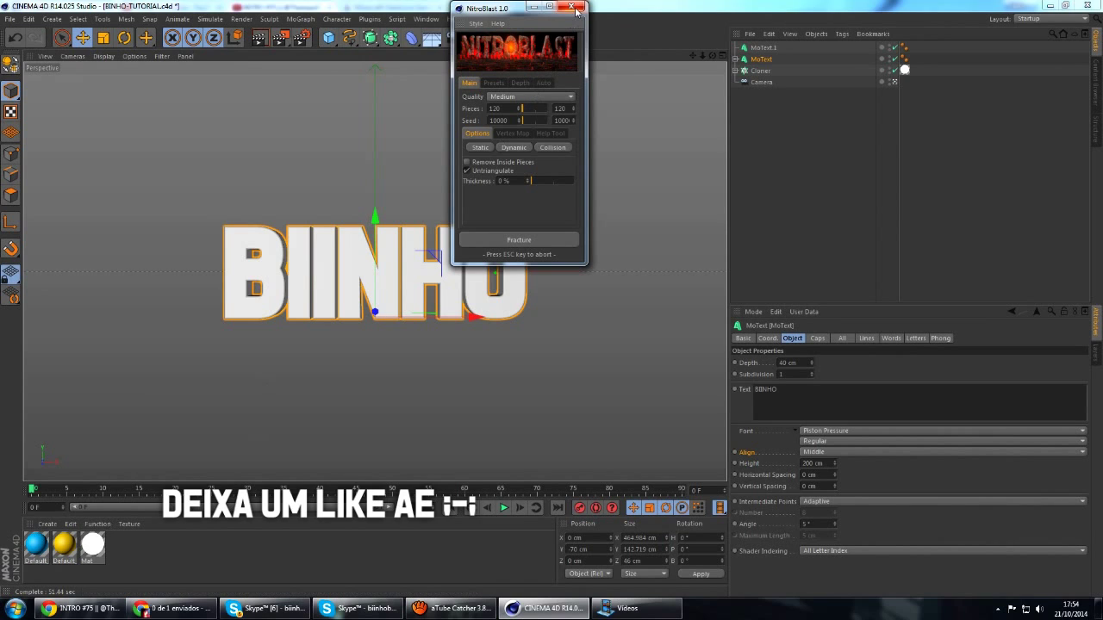
click(576, 10)
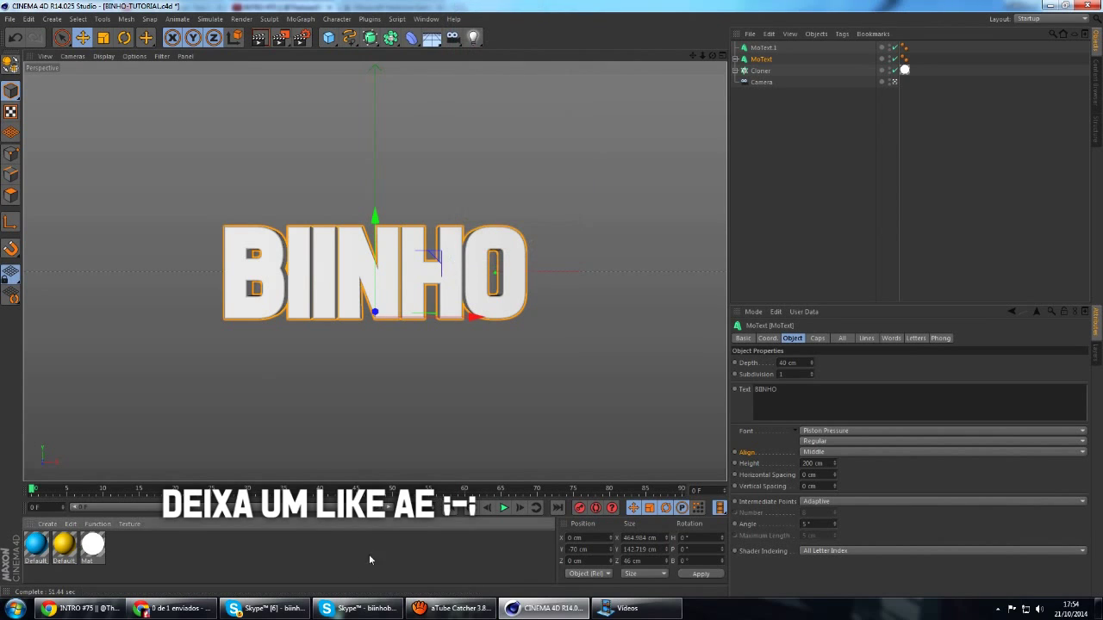
click(458, 111)
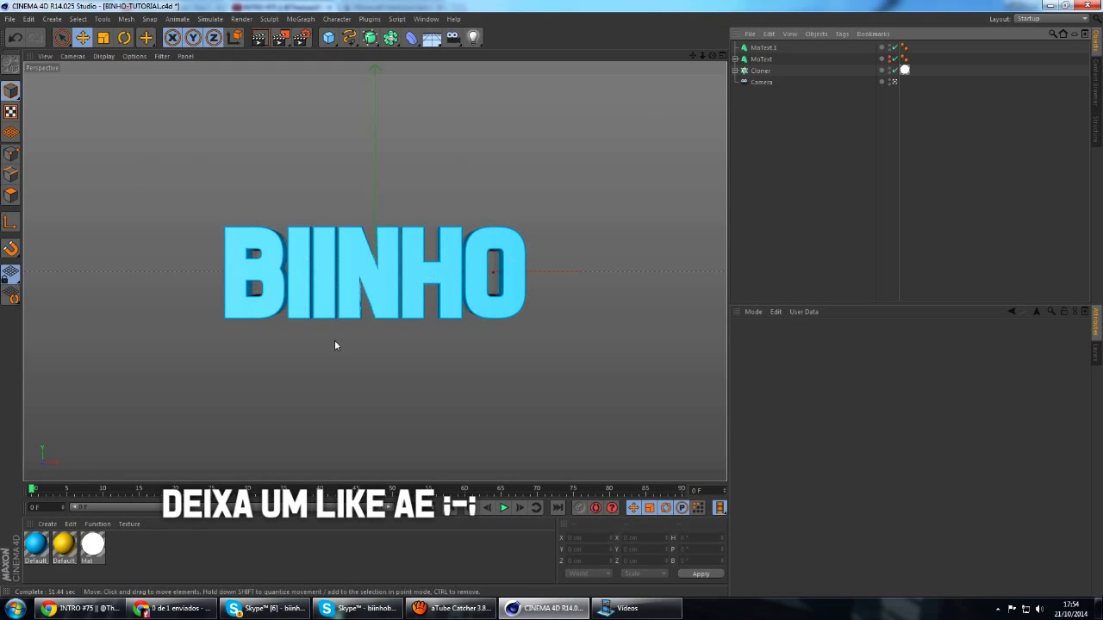
Step: Open the file from the C4D folder and show the Ajax Material Pack in the Content Browser
click(10, 18)
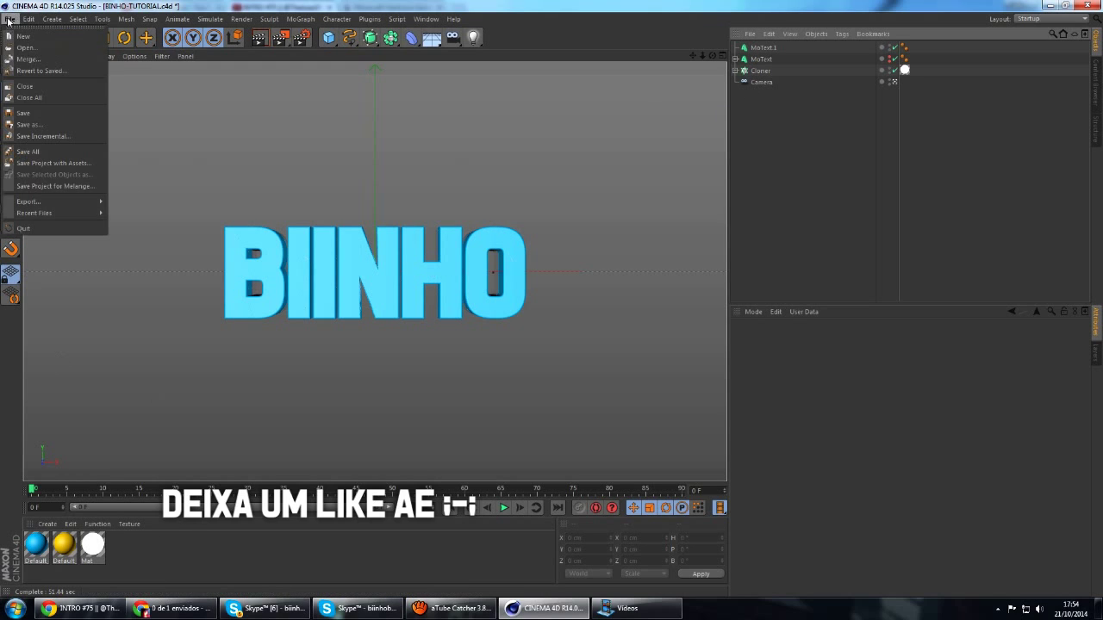
click(39, 48)
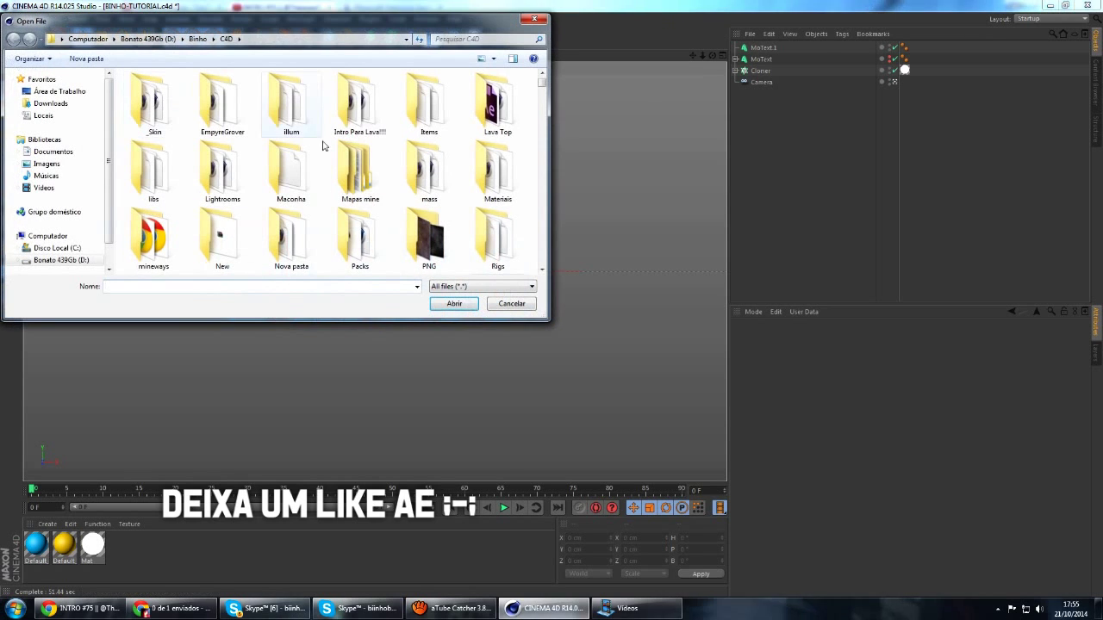
double_click(351, 112)
double_click(430, 105)
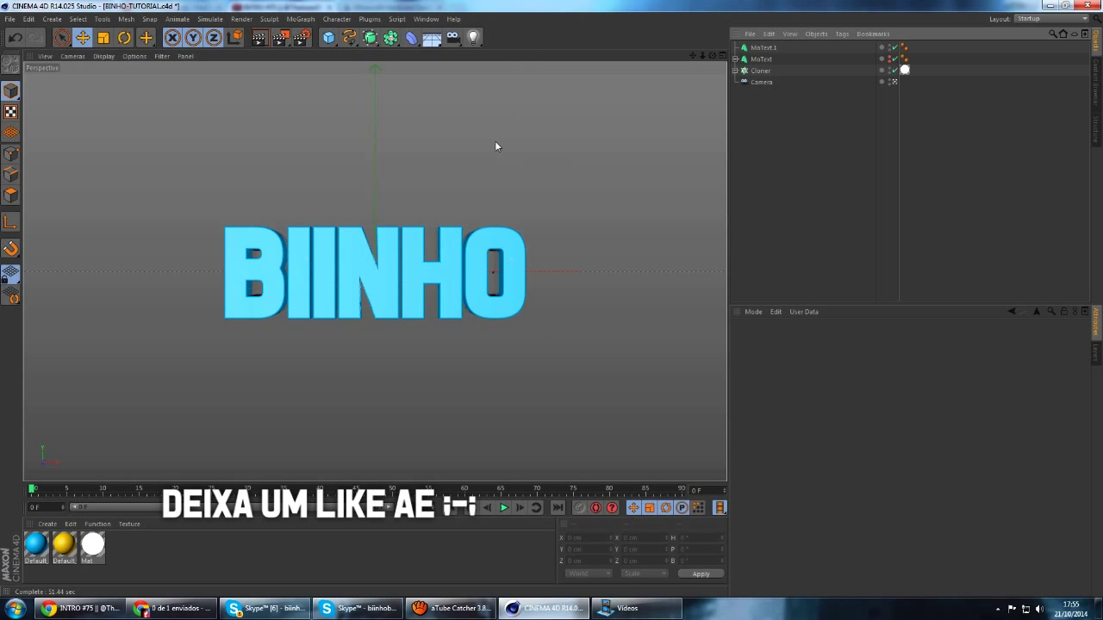
key(shift+F8)
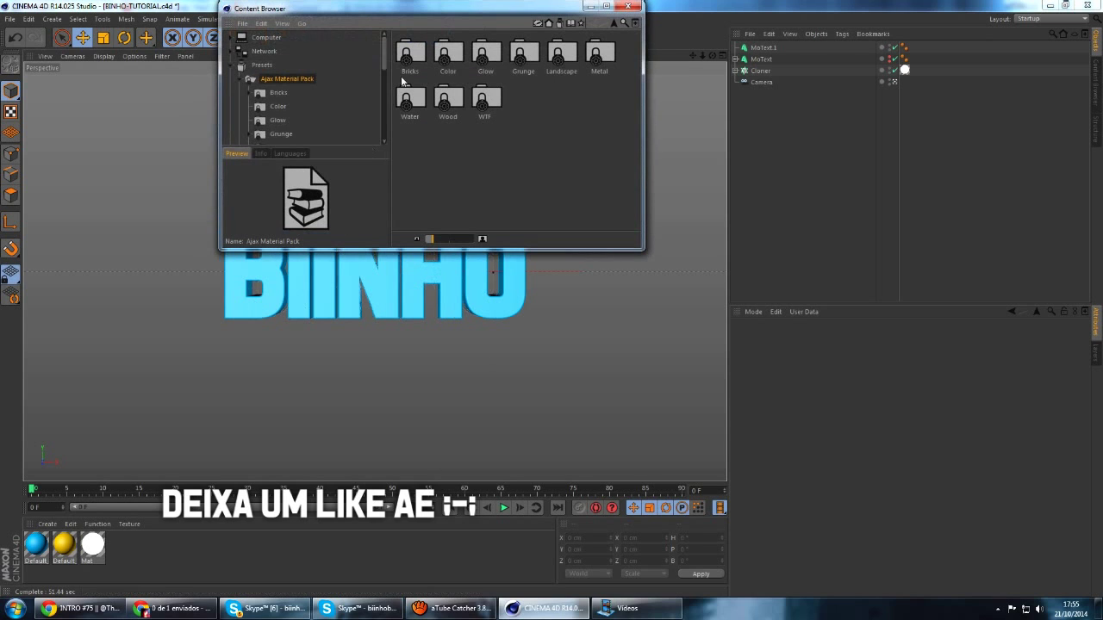
Step: Load a grunge Mat from the Grunge folder and the blue Mat.4 from the Color folder
double_click(530, 58)
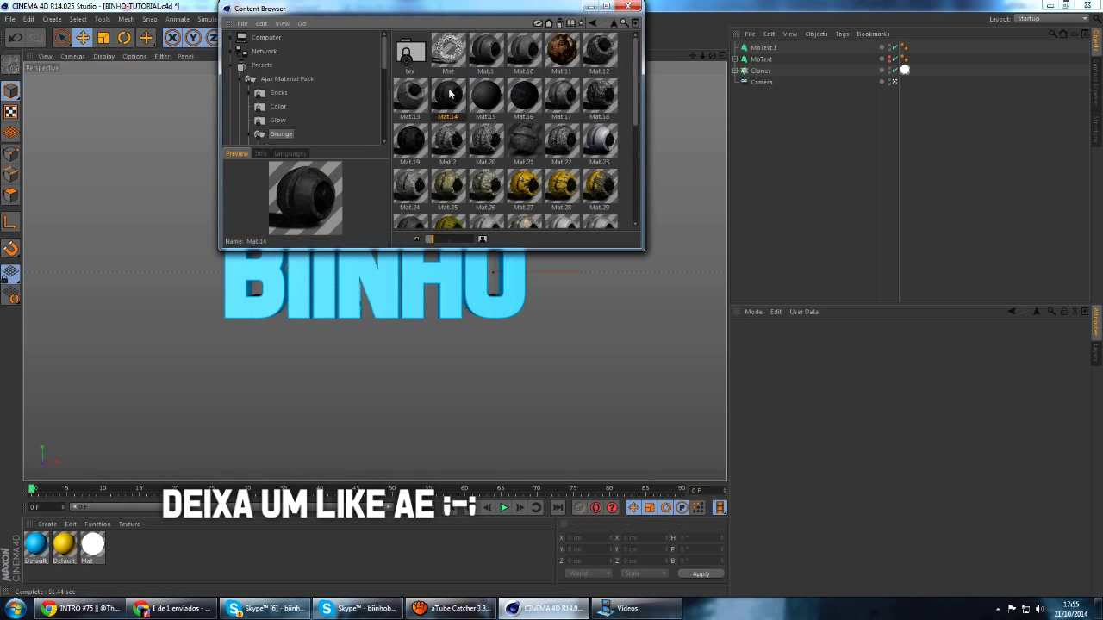
double_click(448, 94)
click(274, 108)
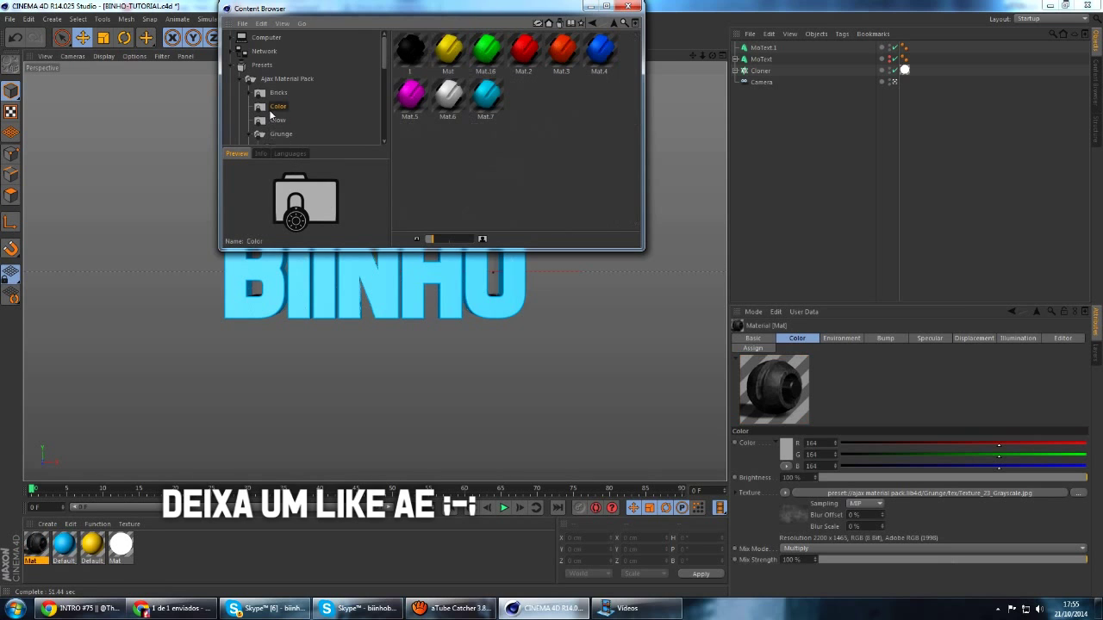
double_click(606, 54)
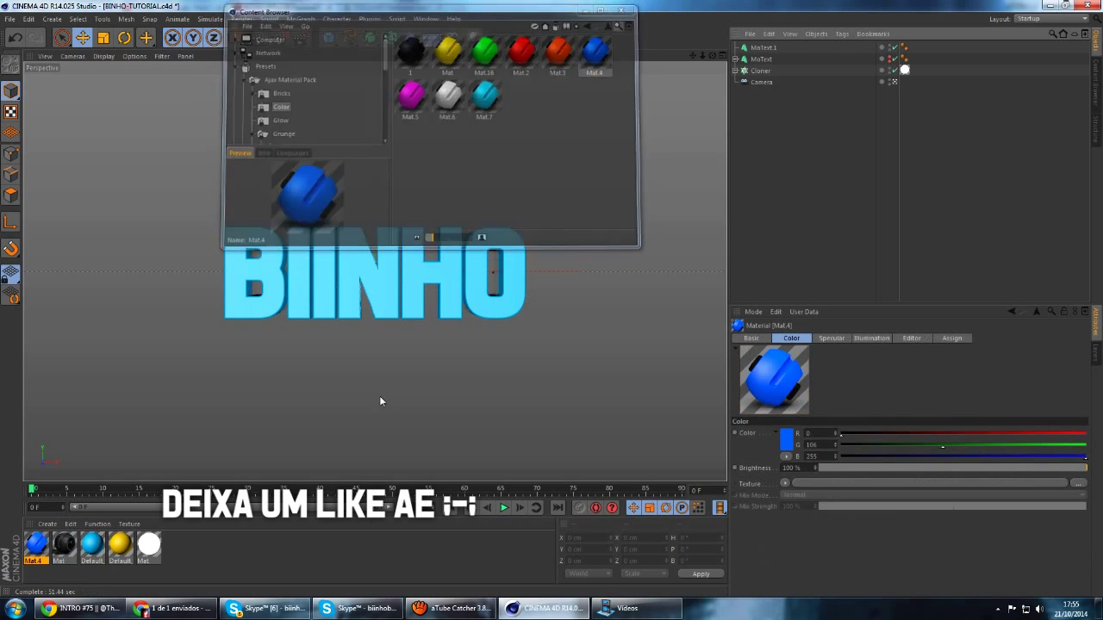
click(63, 543)
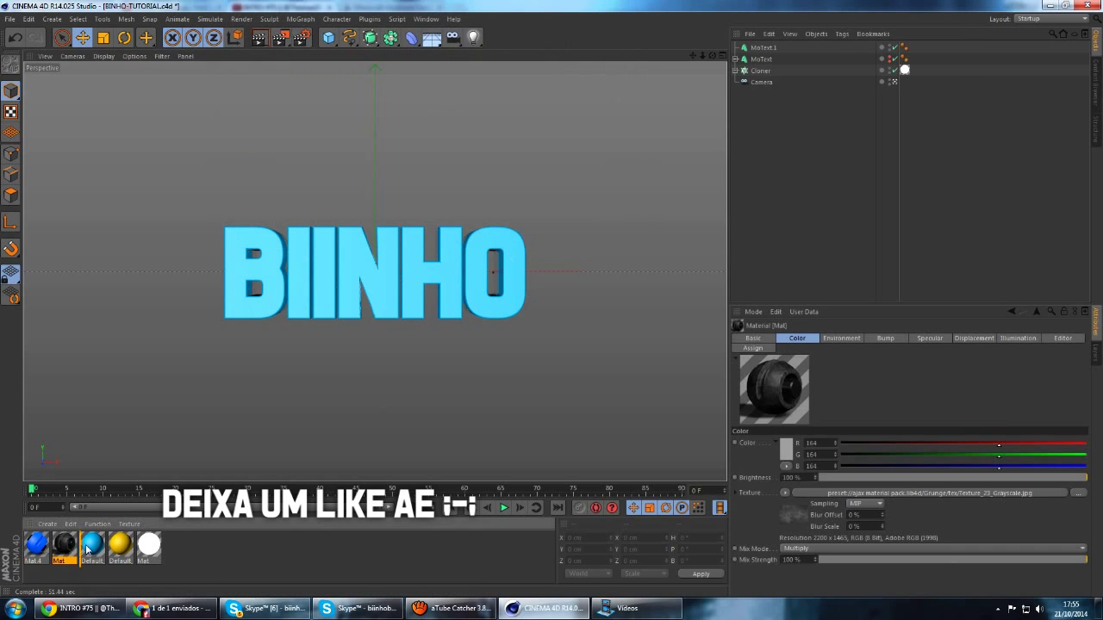
click(91, 543)
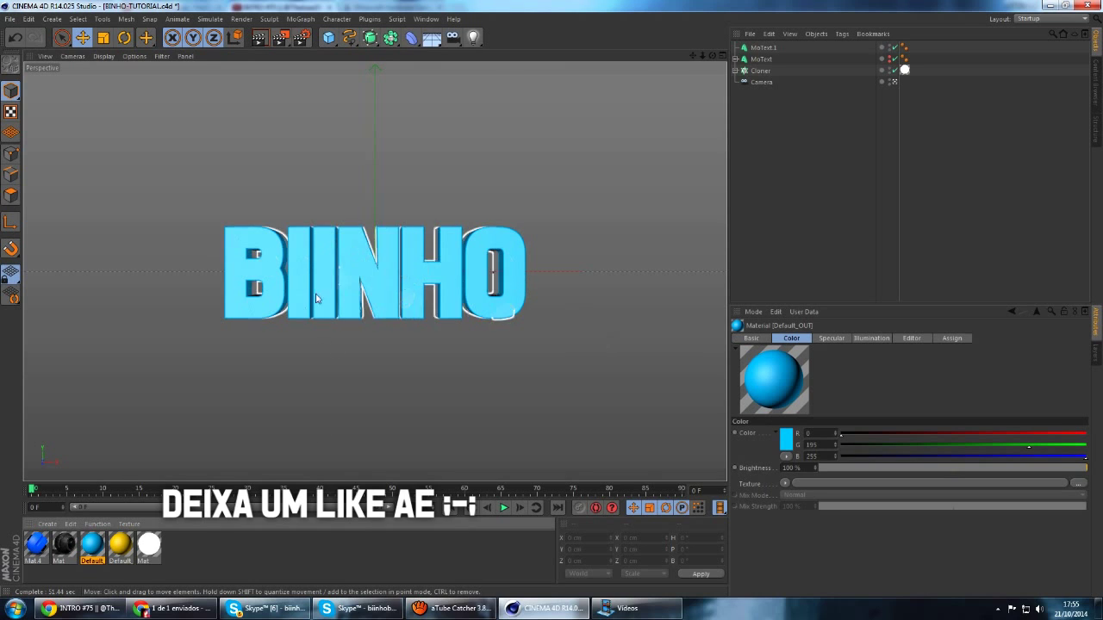
Step: Duplicate the grunge Mat and drop the copy onto the blue Default material to replace it
click(119, 542)
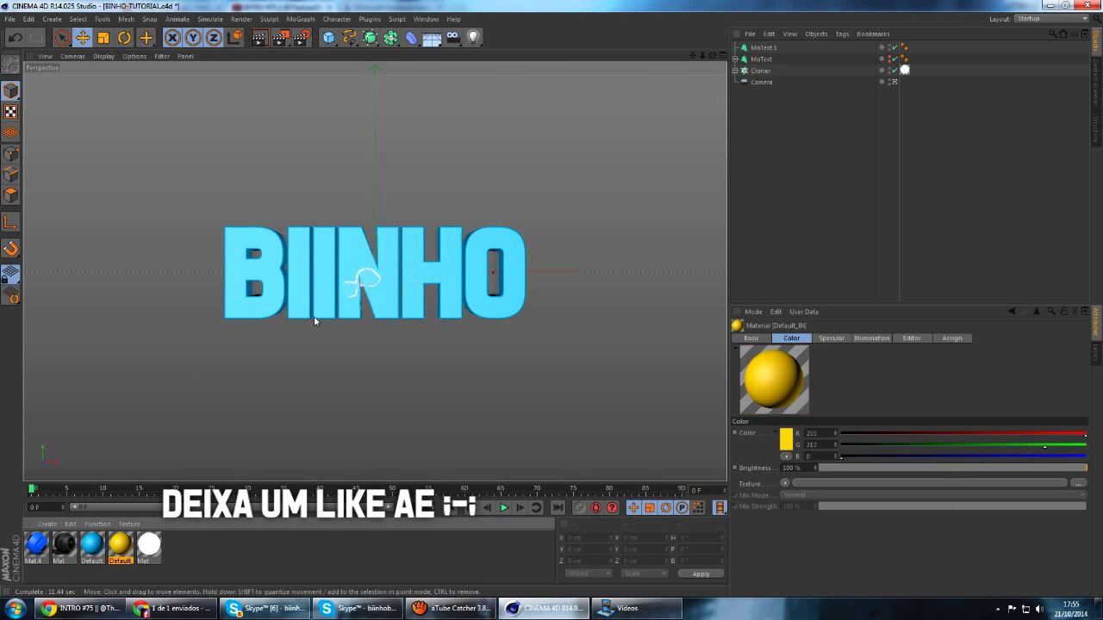
click(88, 542)
click(65, 547)
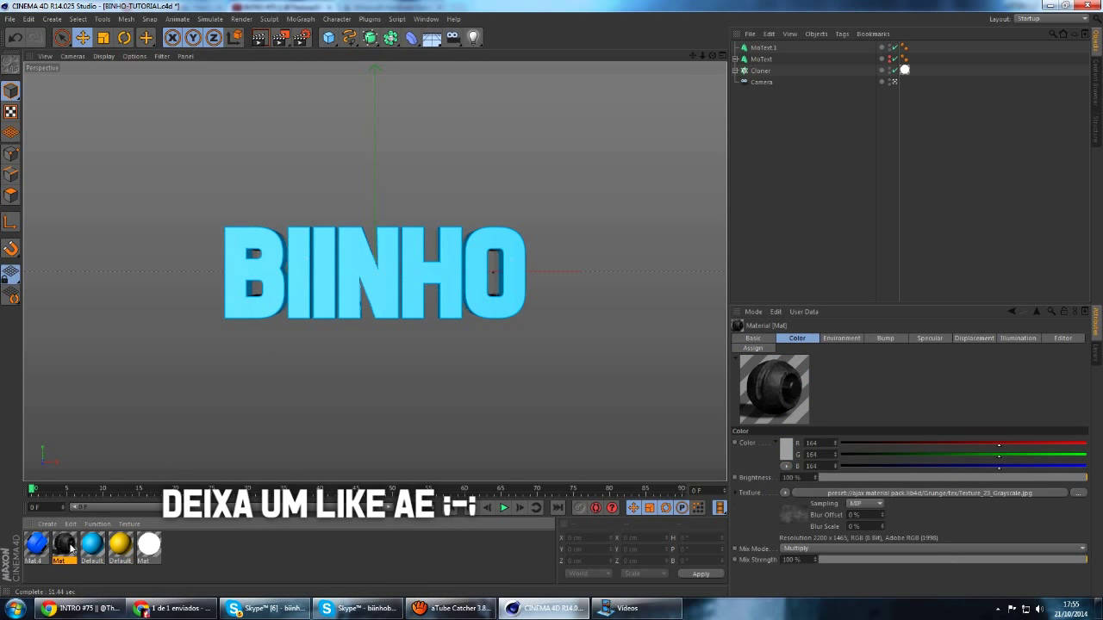
key(ctrl+c)
key(ctrl+v)
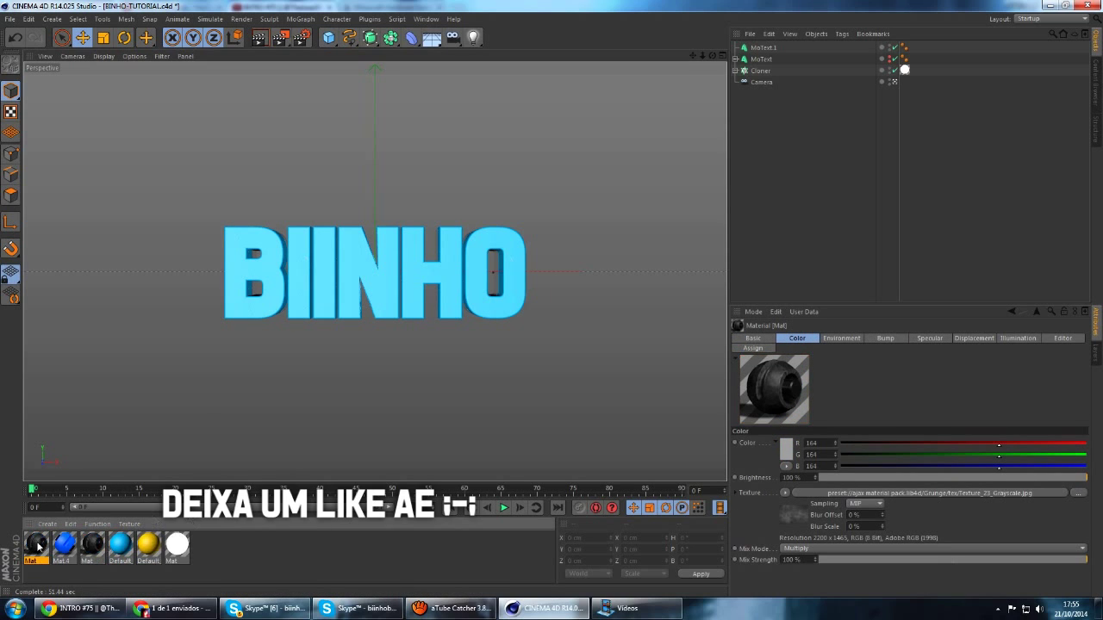
click(102, 548)
drag(104, 545, 124, 551)
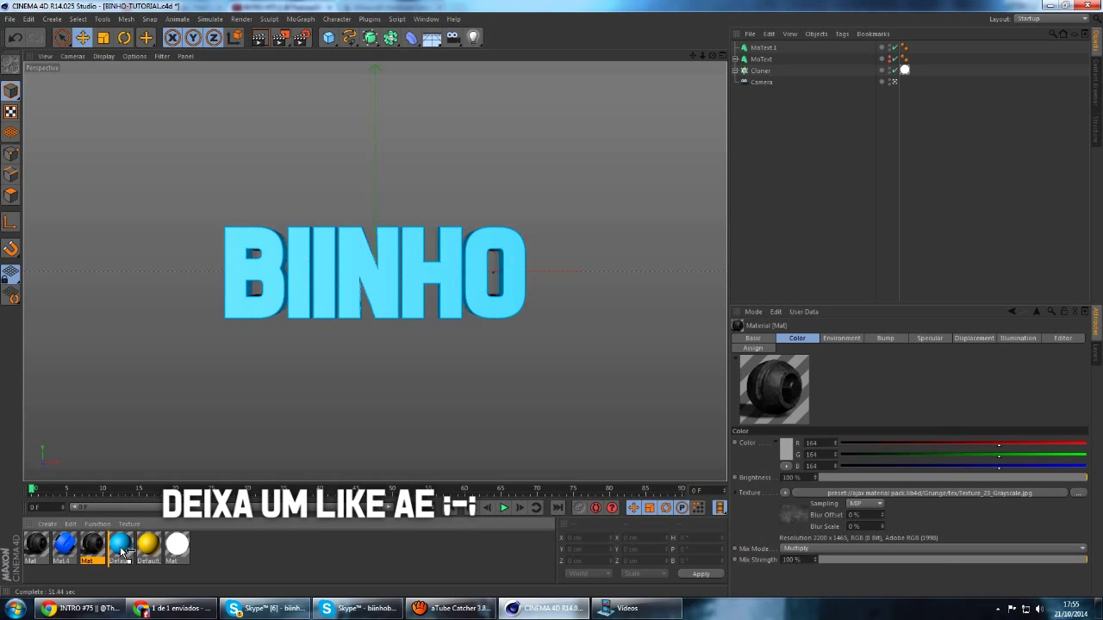
drag(122, 552, 125, 551)
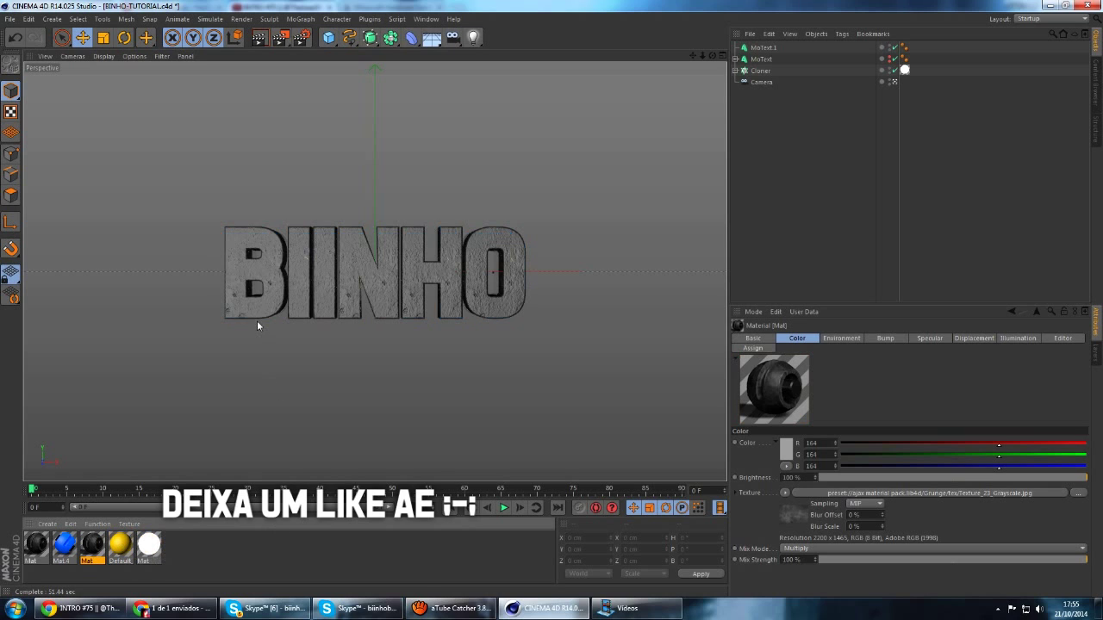
click(35, 544)
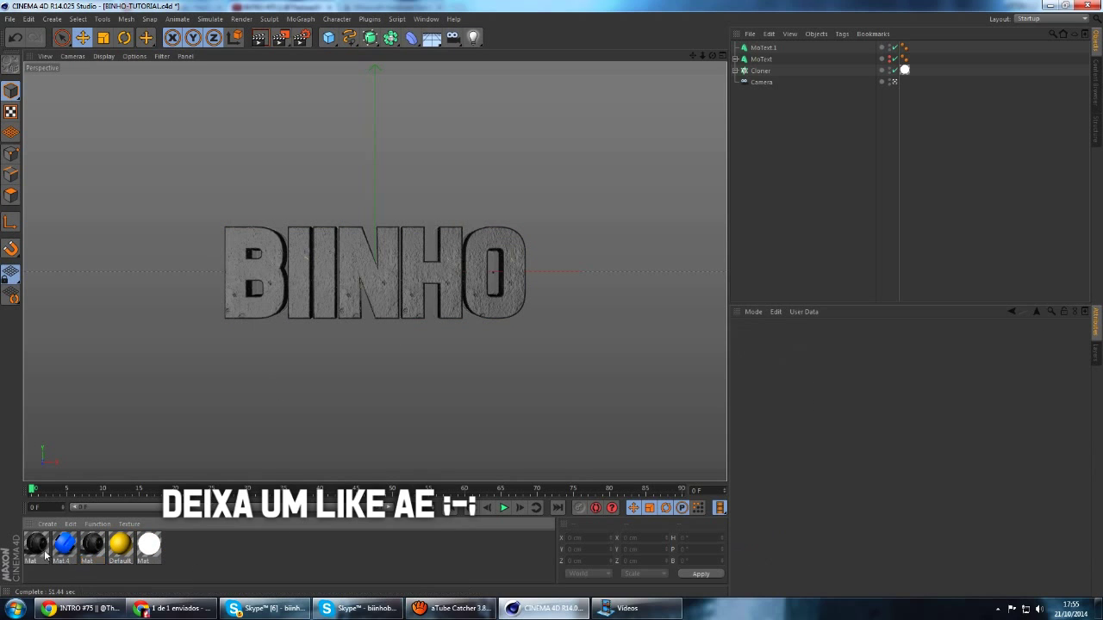
Step: Replace the yellow Default material with a Mat copy and play back the animation preview
drag(102, 547, 121, 549)
click(321, 568)
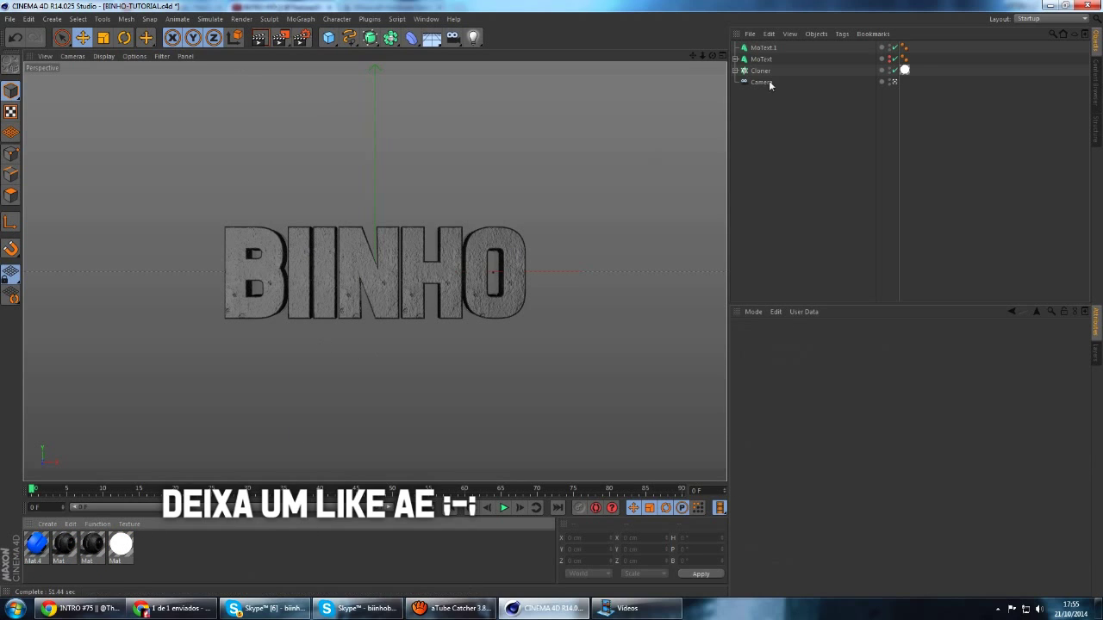
click(301, 18)
click(300, 18)
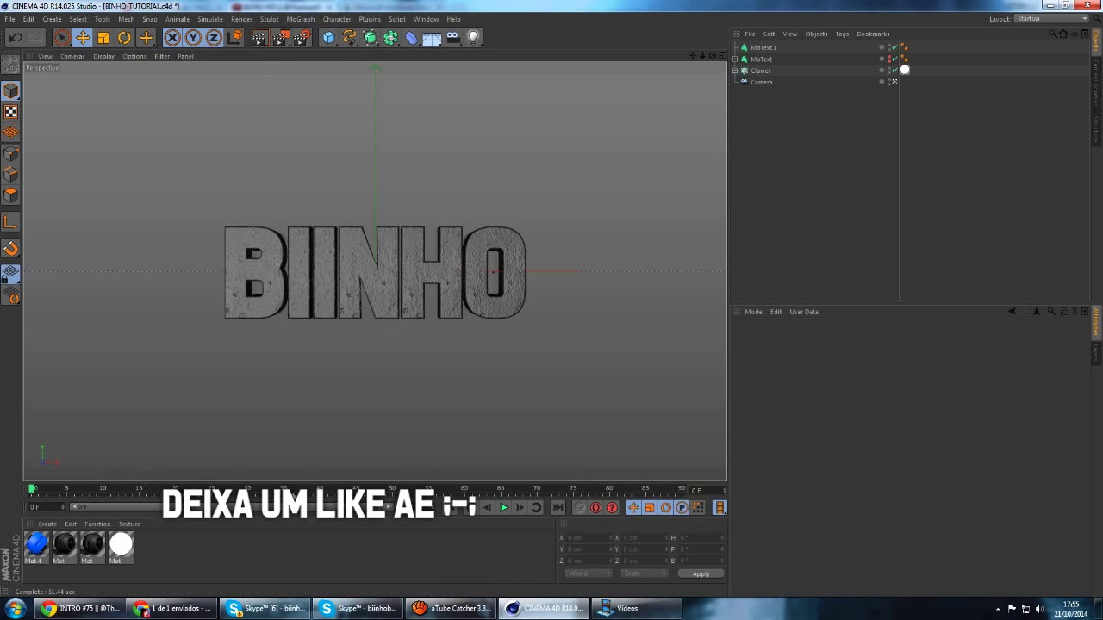
key(F8)
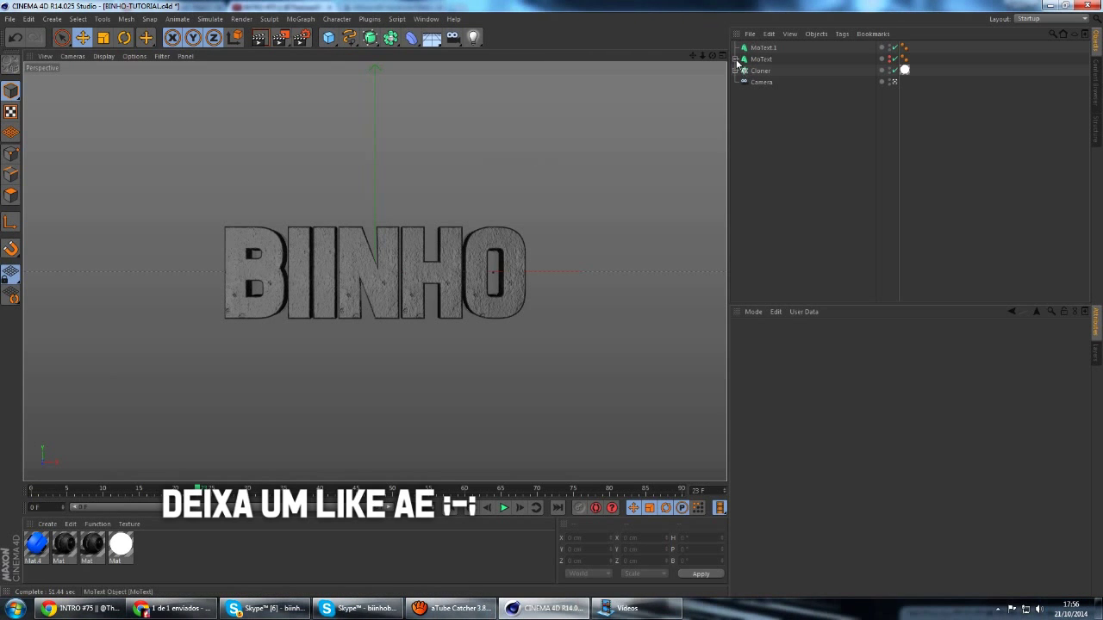
click(303, 20)
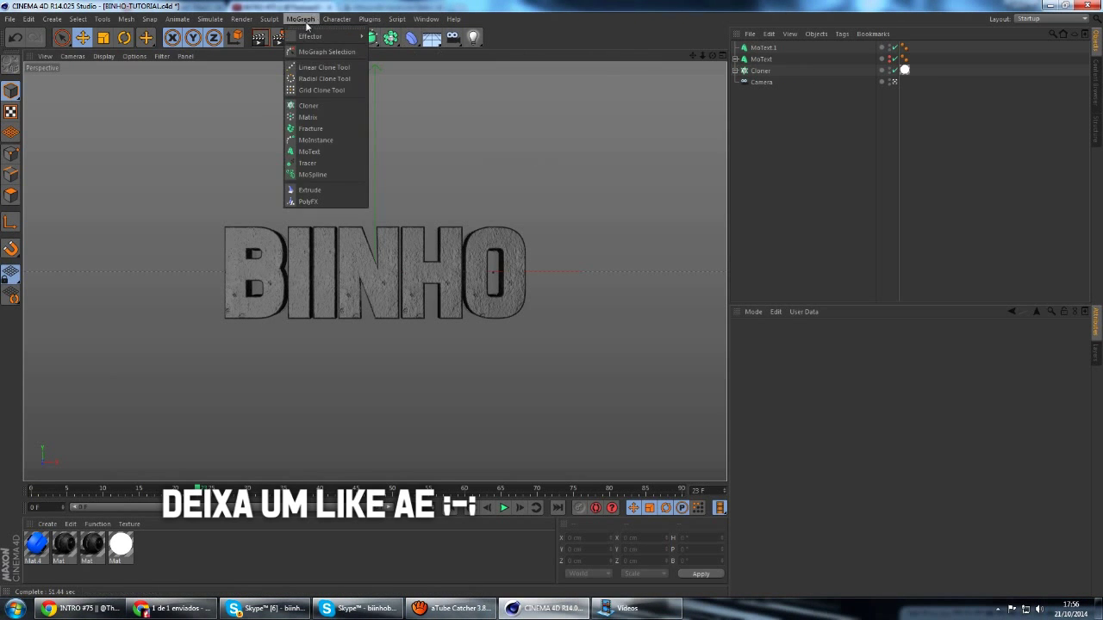
Step: Add a Fracture object, drag it to Z 30 cm, and return to the scene camera
click(310, 129)
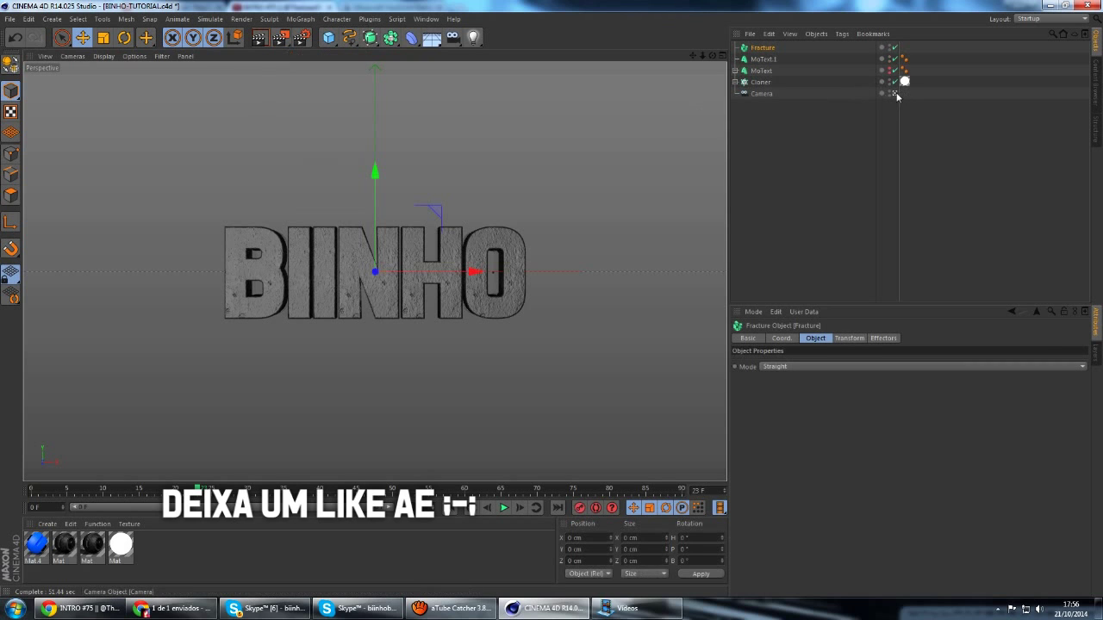
click(895, 93)
alt+drag(661, 174, 551, 298)
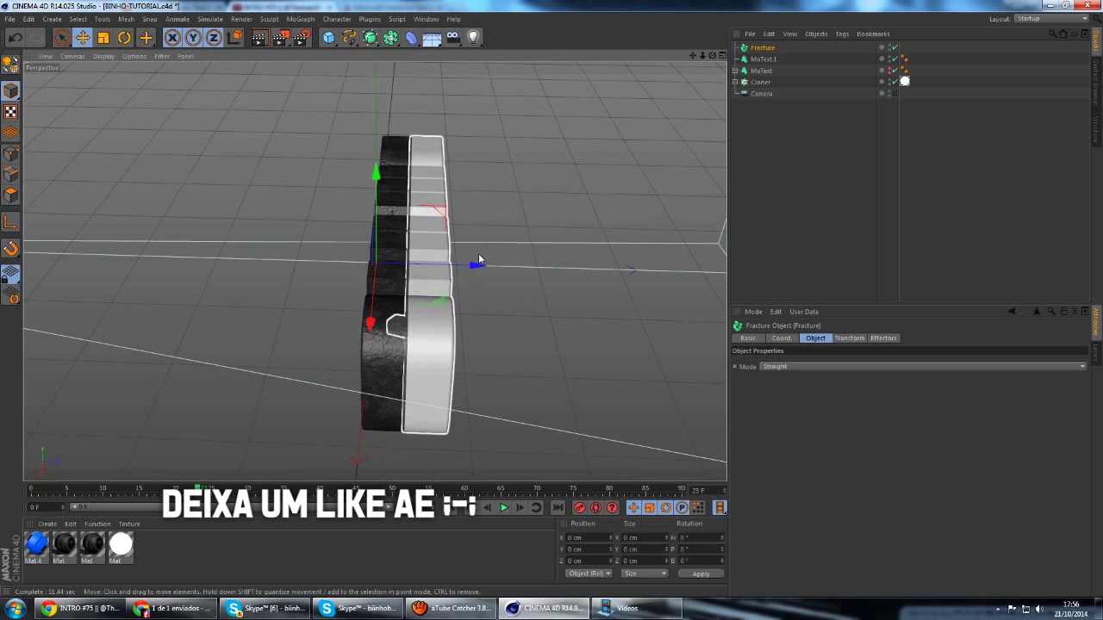
click(762, 59)
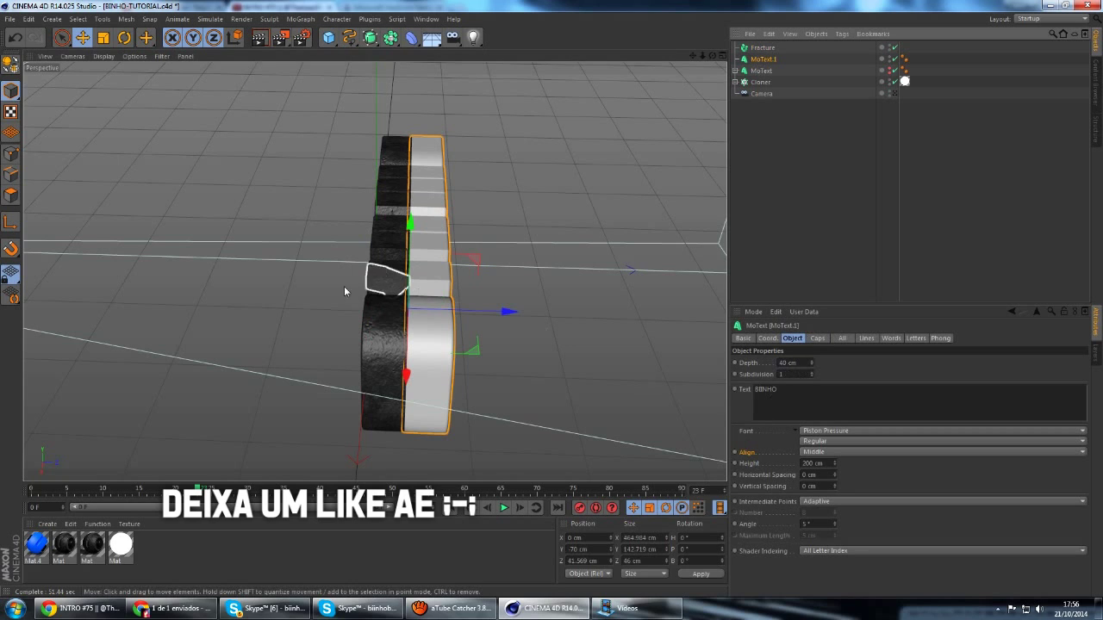
click(763, 48)
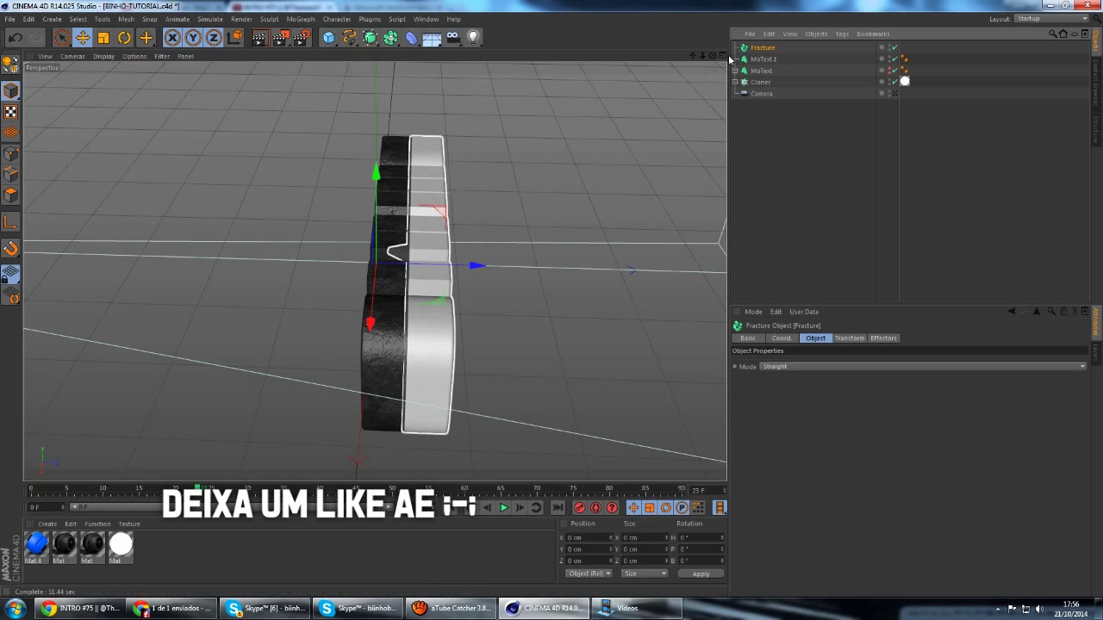
drag(479, 271, 493, 284)
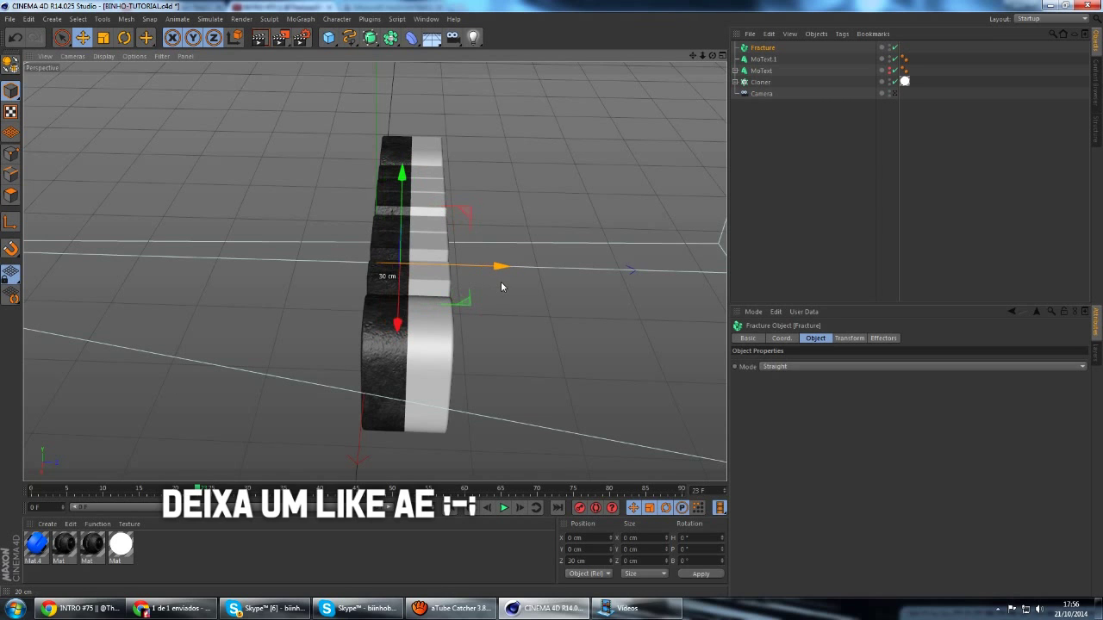
click(793, 110)
click(894, 93)
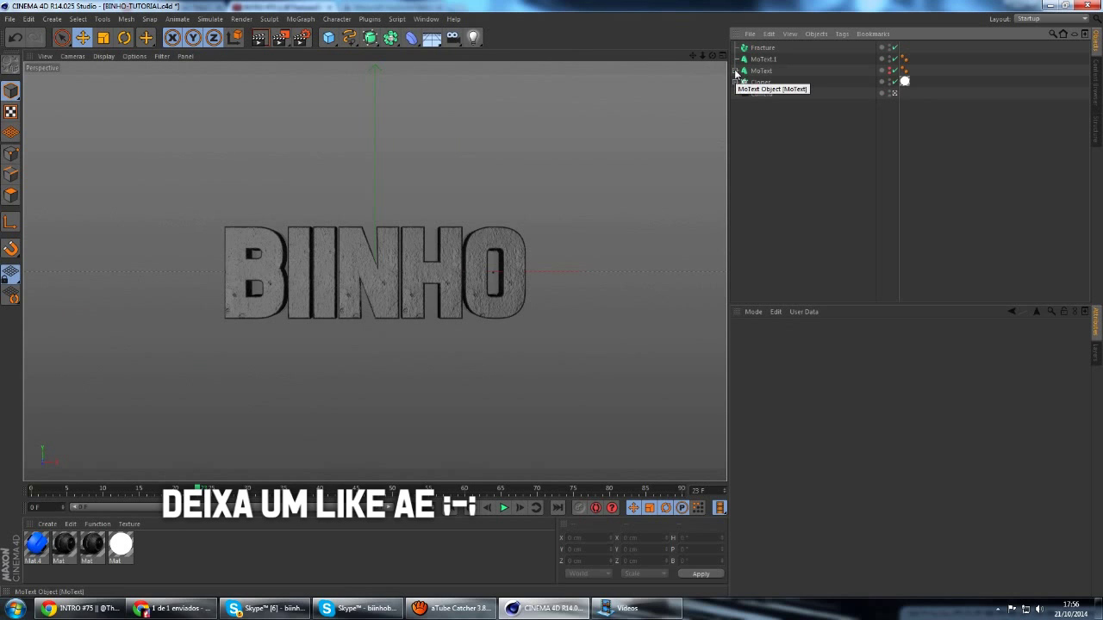
Step: Expand MoText's NitroBlast letter groups and each Main Pieces folder in the Object Manager
click(734, 70)
click(740, 81)
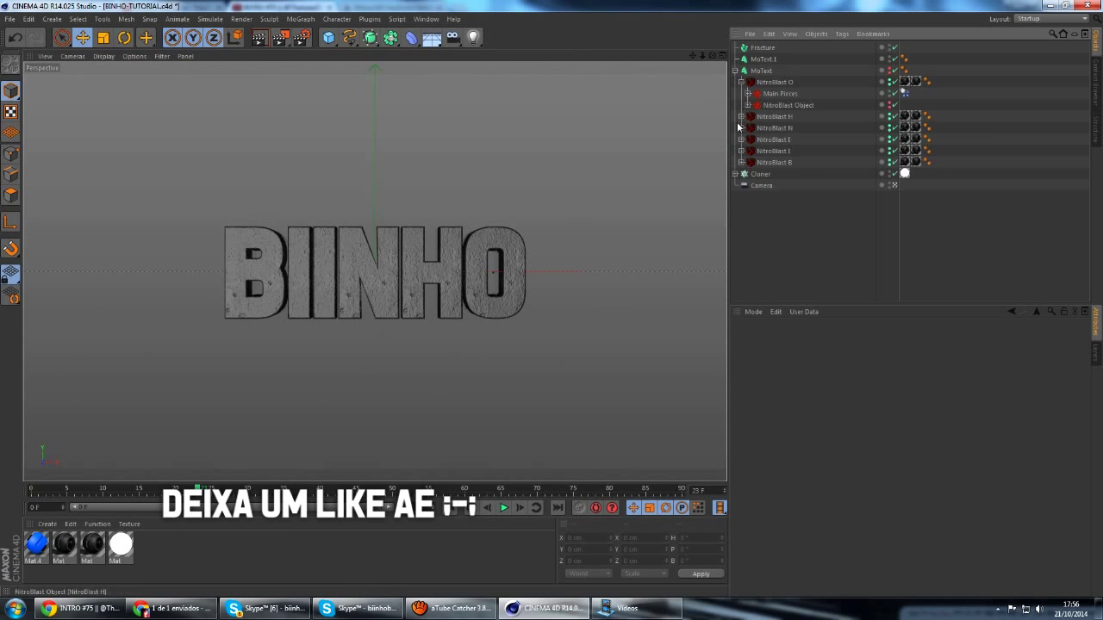
click(741, 117)
click(741, 150)
click(741, 185)
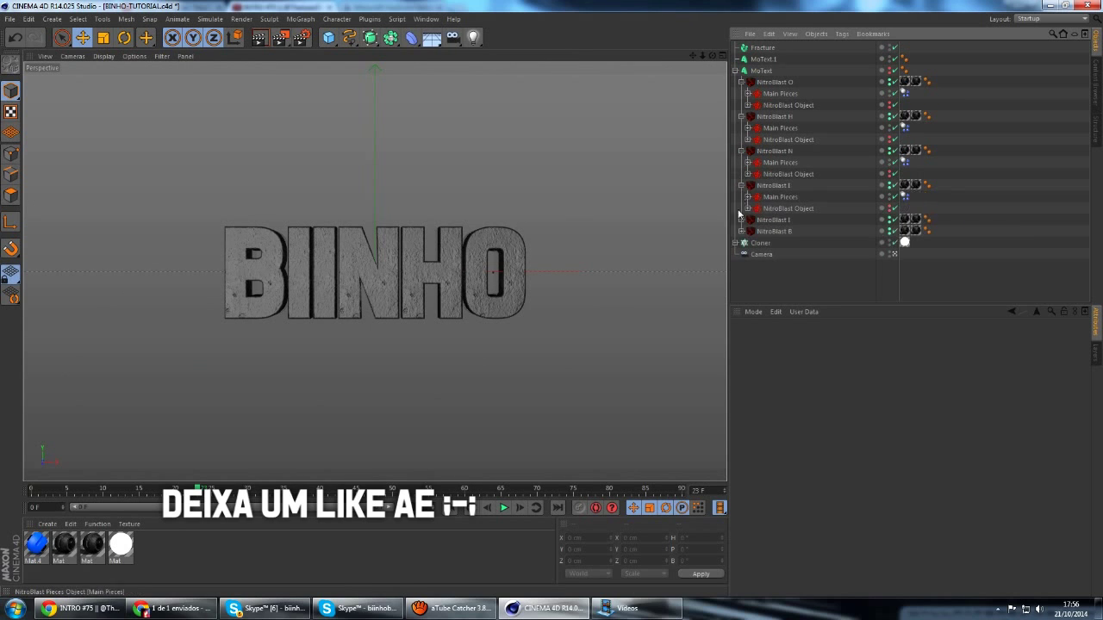
click(741, 220)
click(736, 265)
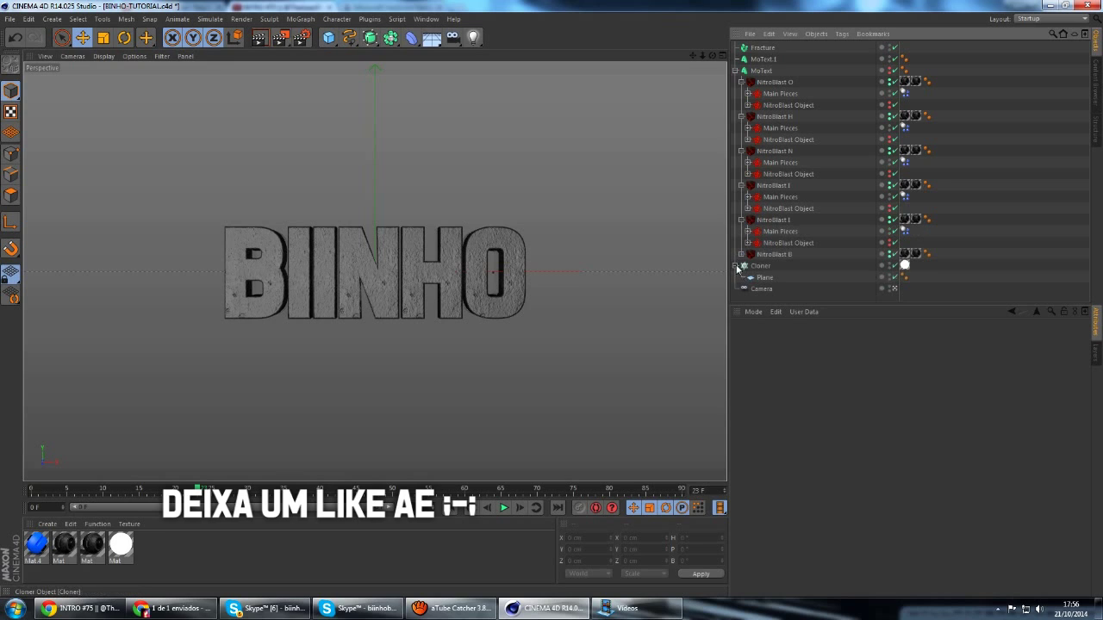
click(741, 254)
click(747, 265)
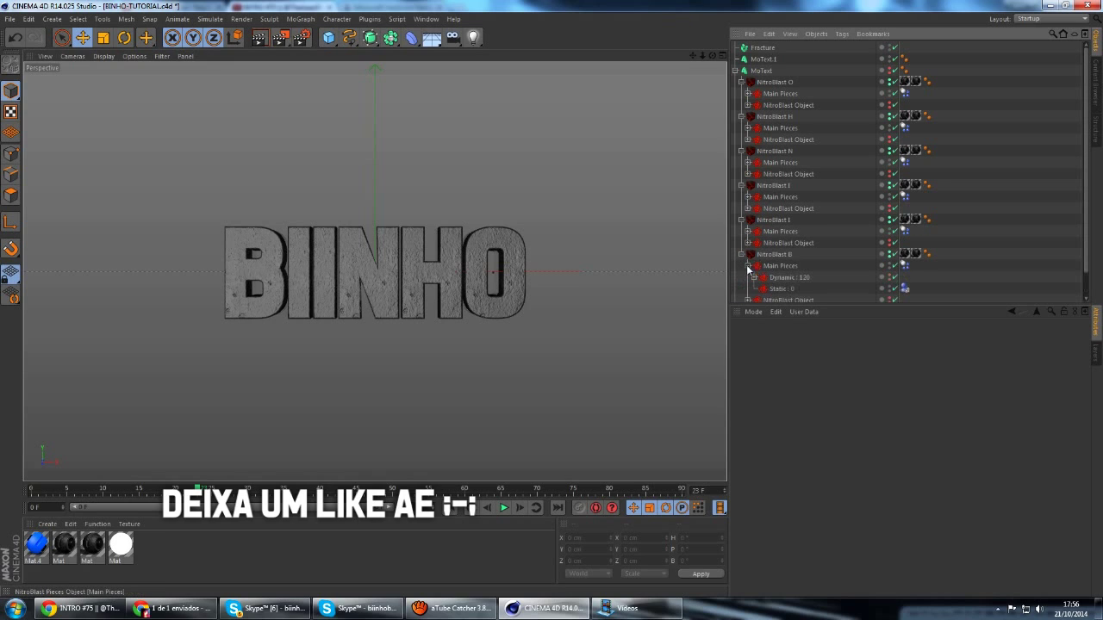
click(748, 231)
click(748, 196)
click(748, 162)
click(748, 128)
click(748, 93)
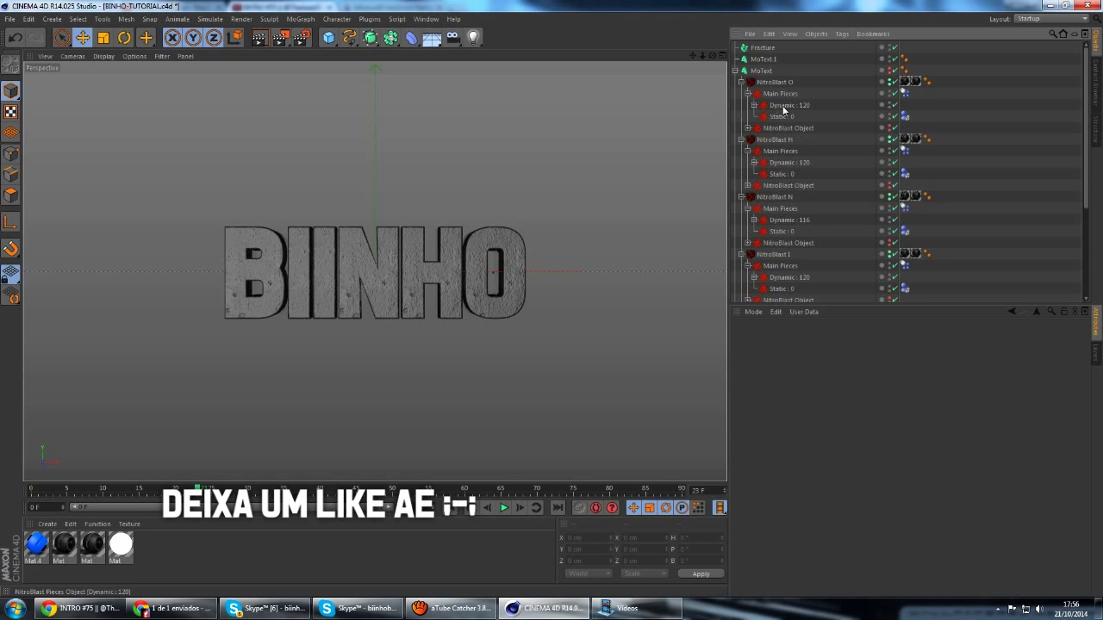
Step: Move all six letters' Dynamic piece groups under Fracture, dissolving the groups but keeping the pieces
click(784, 105)
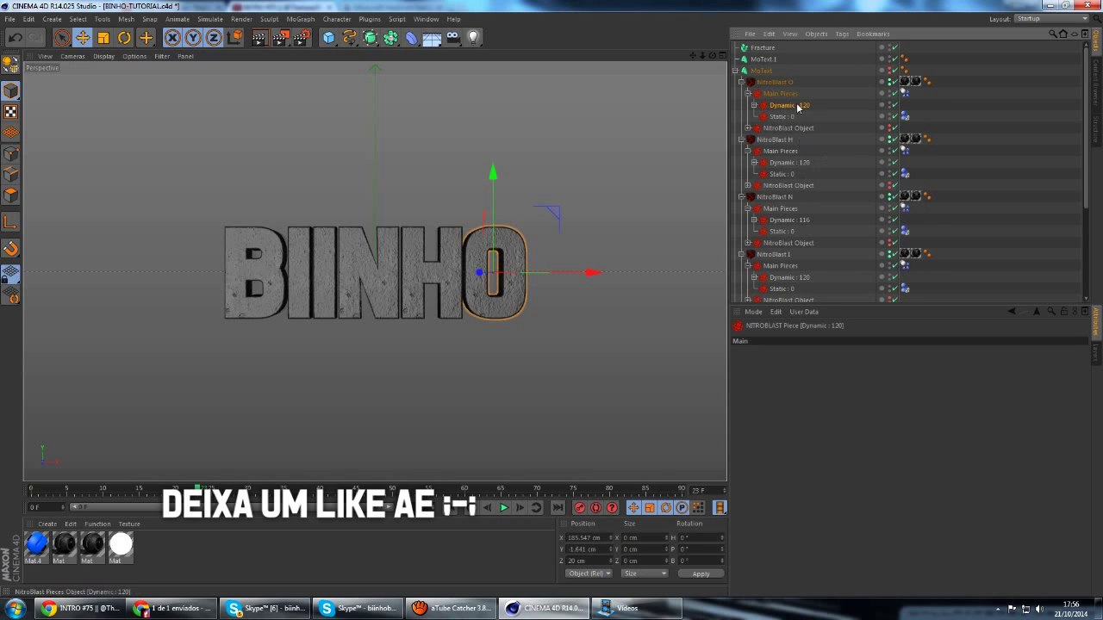
ctrl+click(788, 162)
ctrl+click(808, 219)
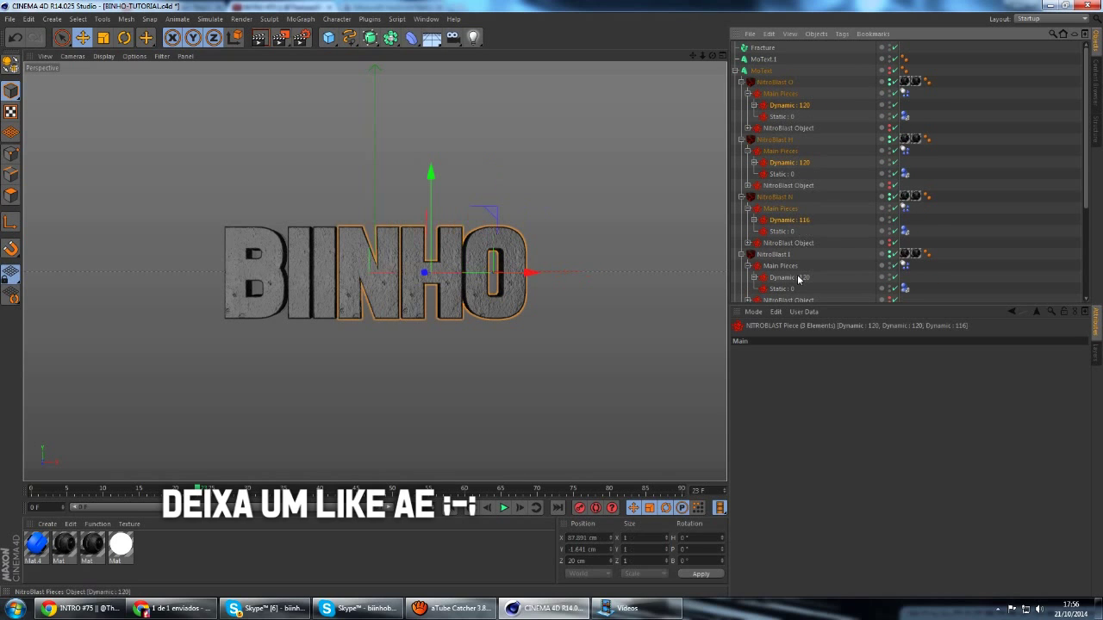
ctrl+click(791, 278)
scroll(831, 233, down, 3)
ctrl+click(822, 254)
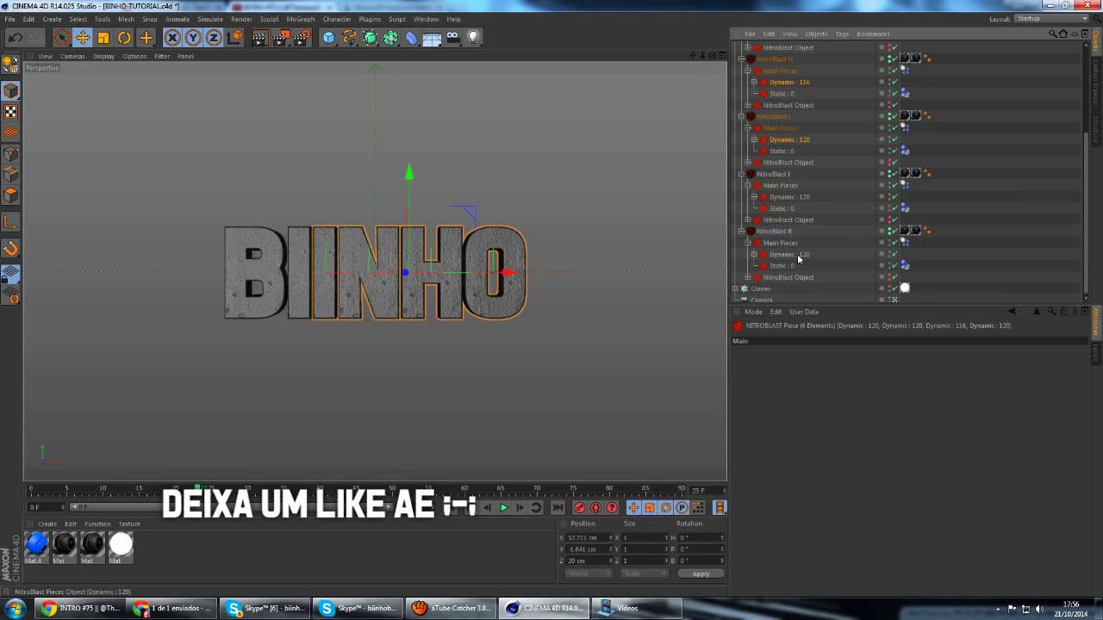
scroll(831, 174, up, 3)
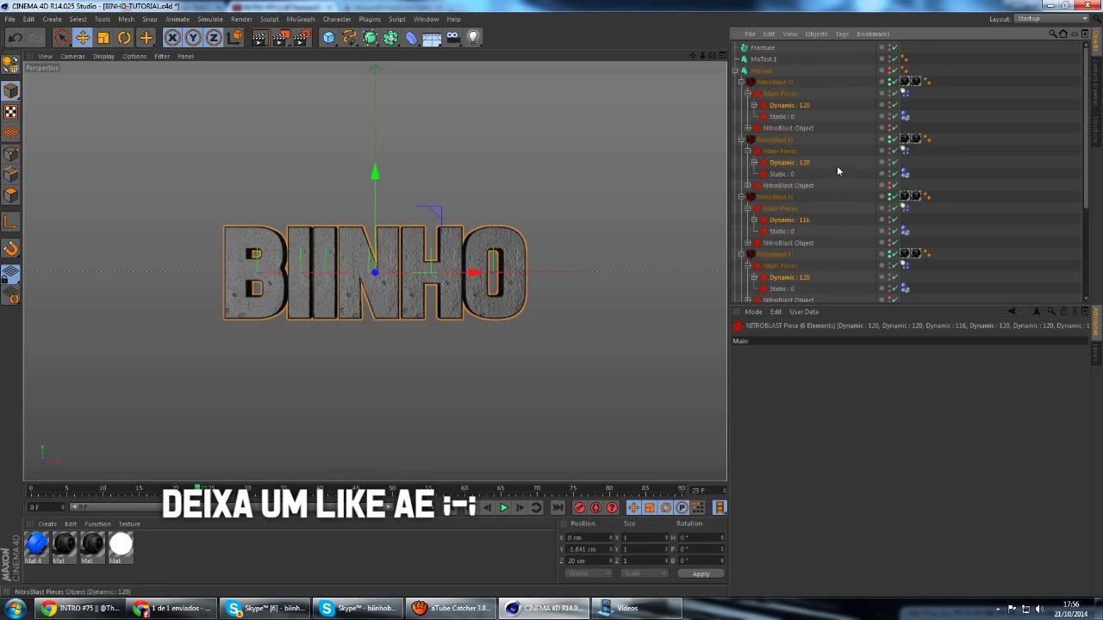
ctrl+click(790, 106)
drag(769, 52, 768, 49)
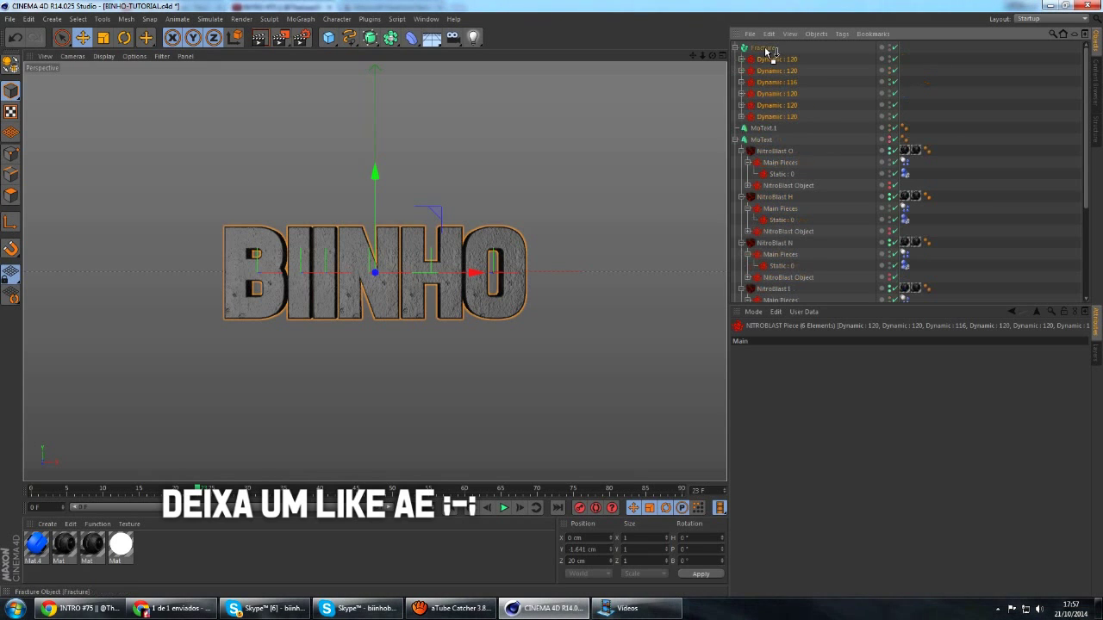
right_click(775, 61)
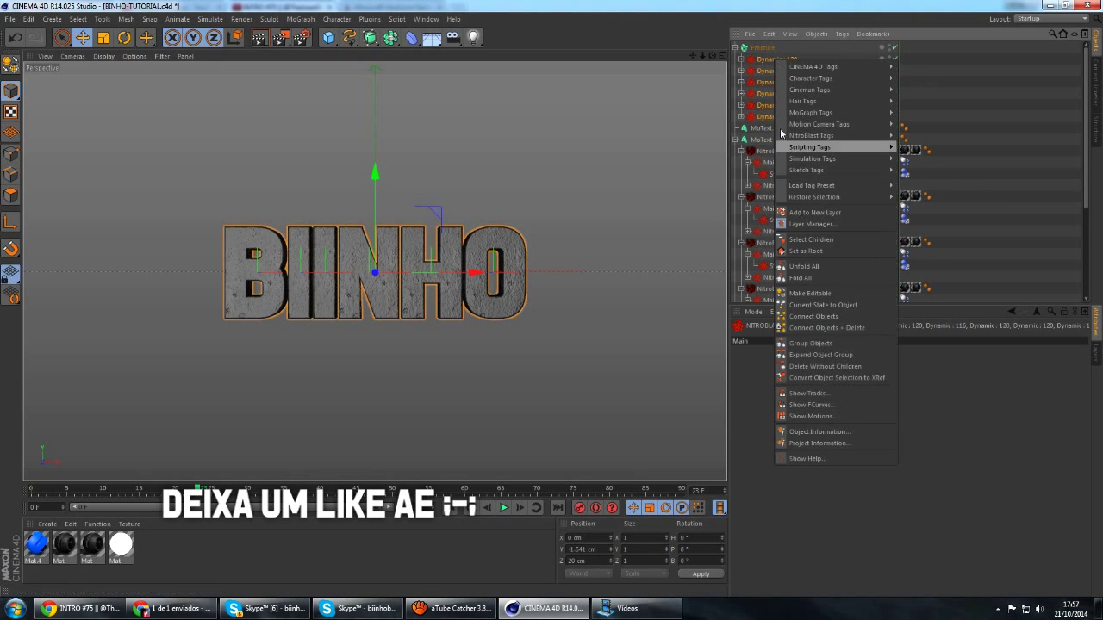
click(848, 372)
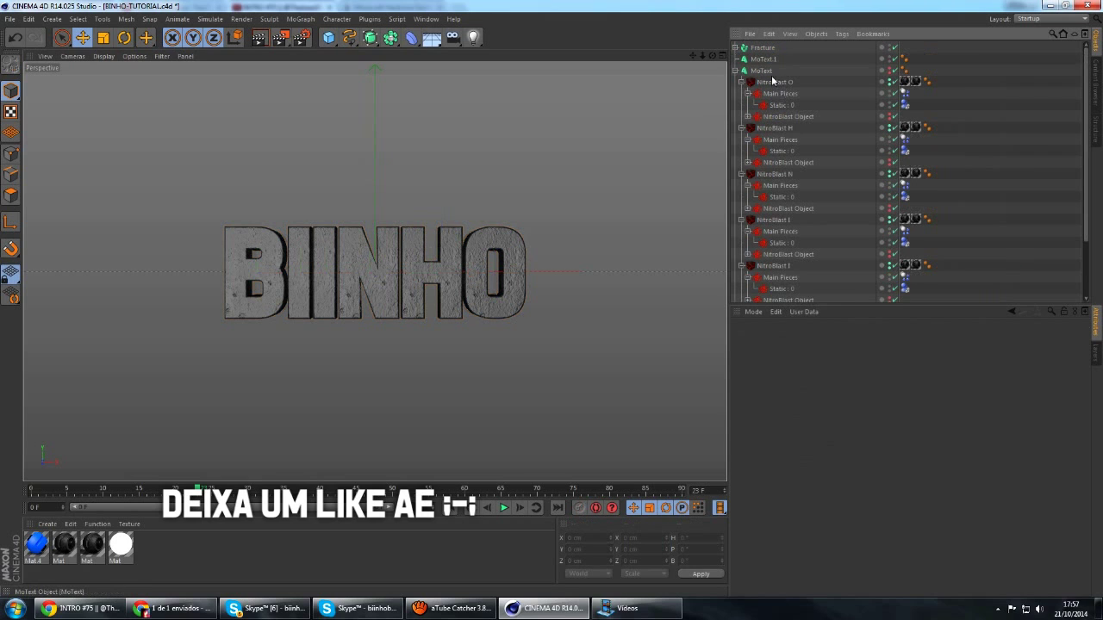
Step: Delete the old MoText with its NitroBlast hierarchy and save the scene
click(762, 71)
key(Delete)
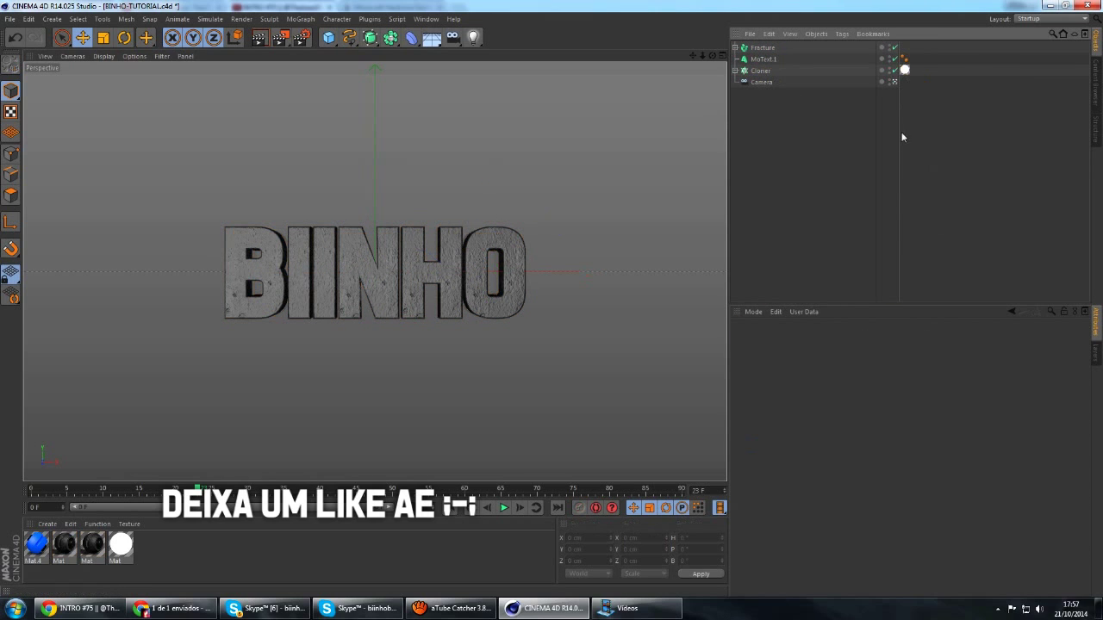
key(ctrl+s)
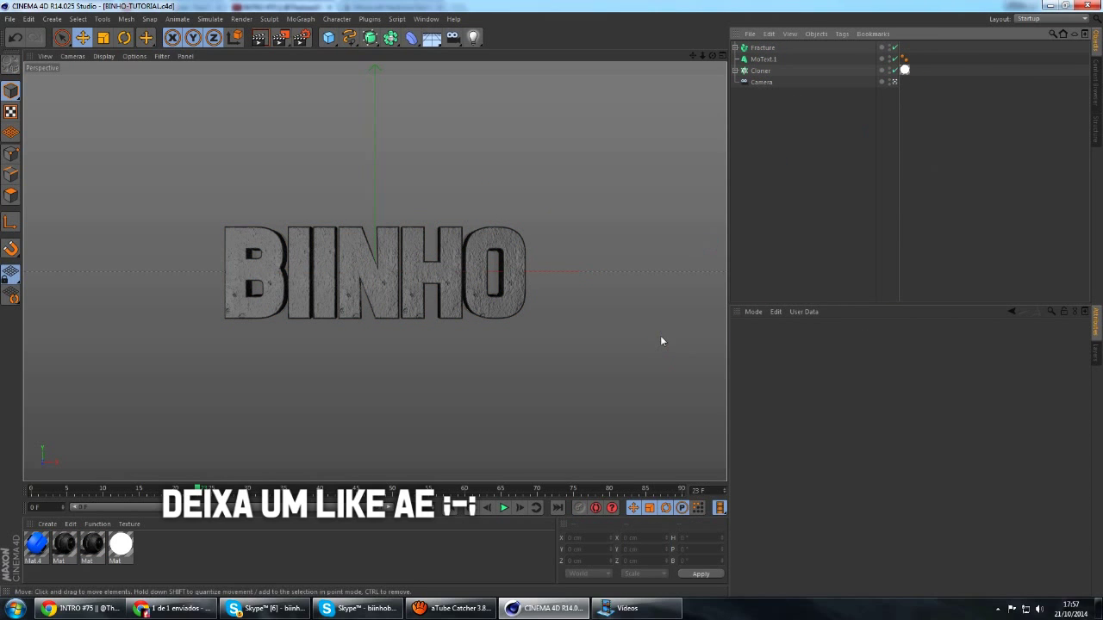
Step: Put the blue Mat.4 material on MoText.1 and render the viewport
click(33, 545)
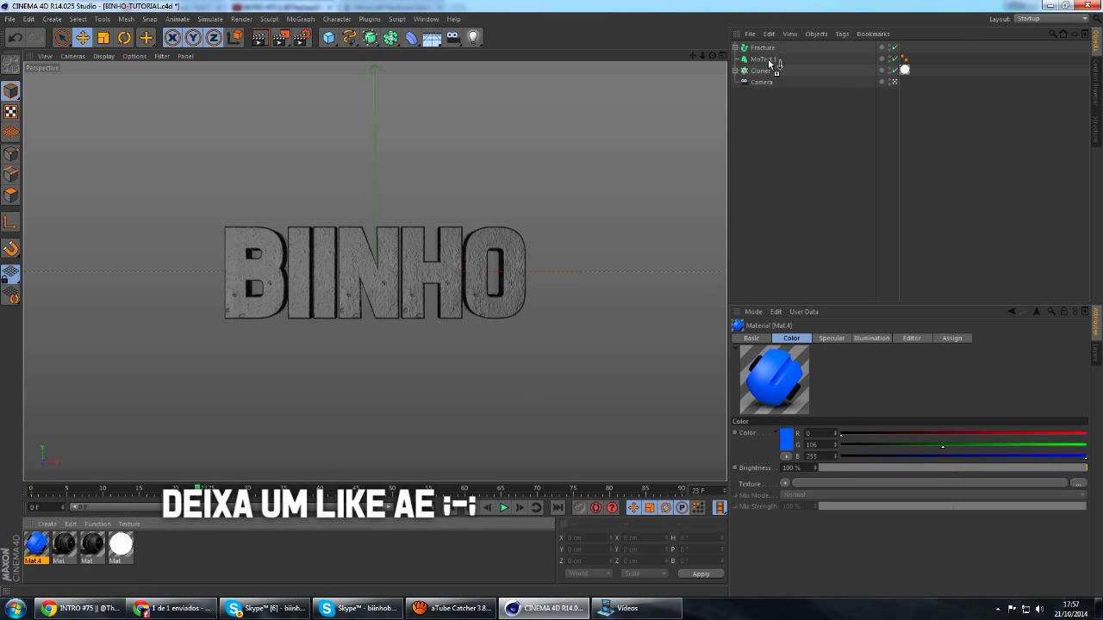
drag(769, 61, 769, 60)
click(894, 82)
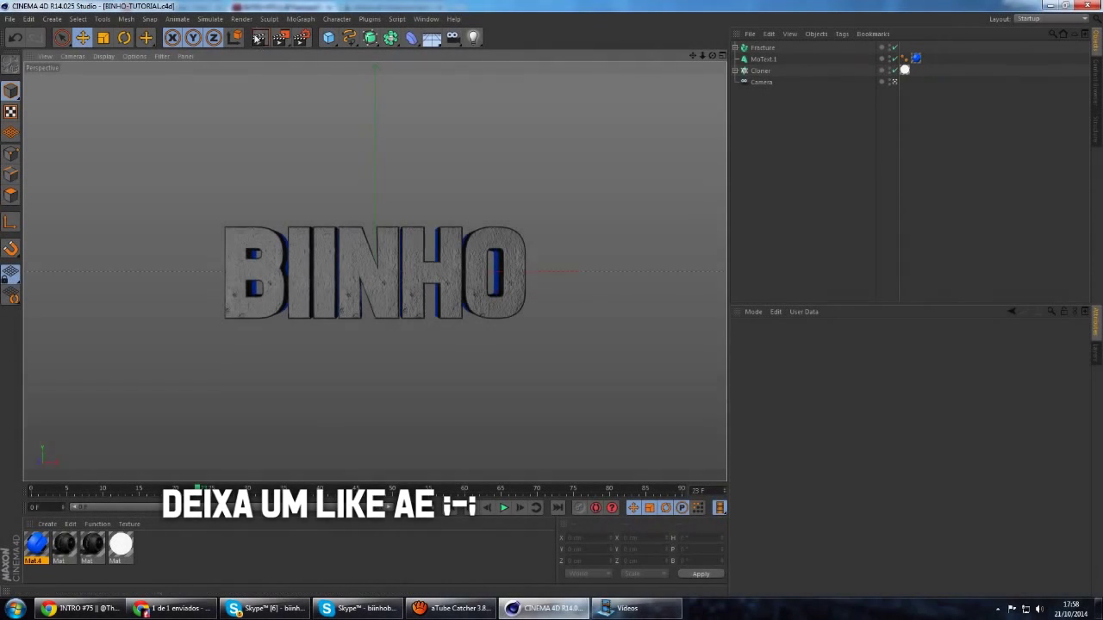
click(260, 37)
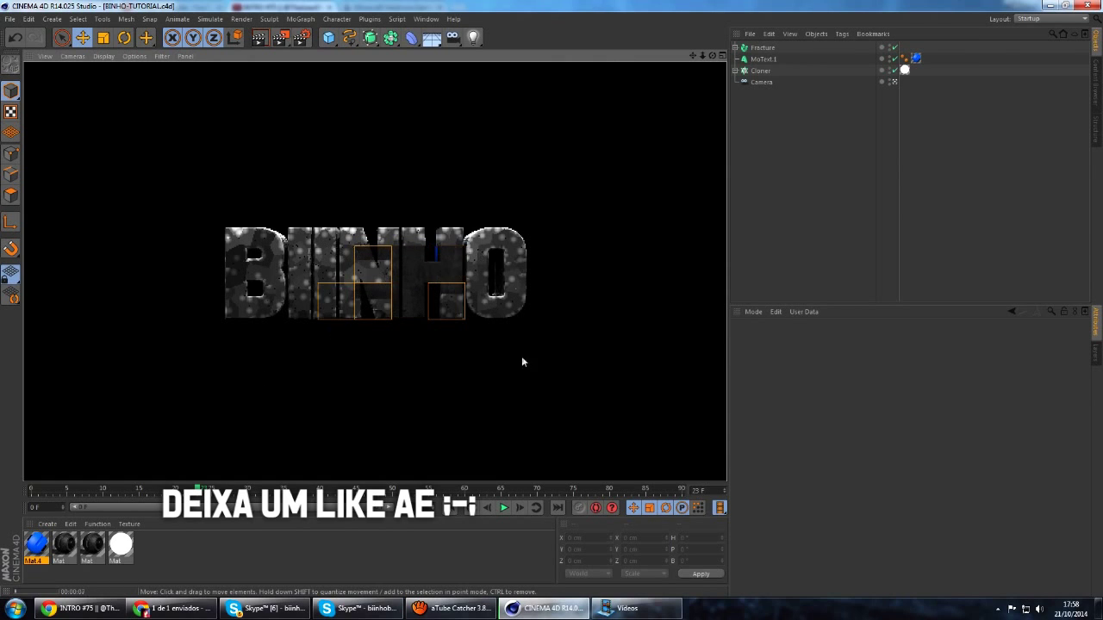
Step: Open and close Render Settings, then clear the test render back to the editor view
click(919, 188)
click(300, 37)
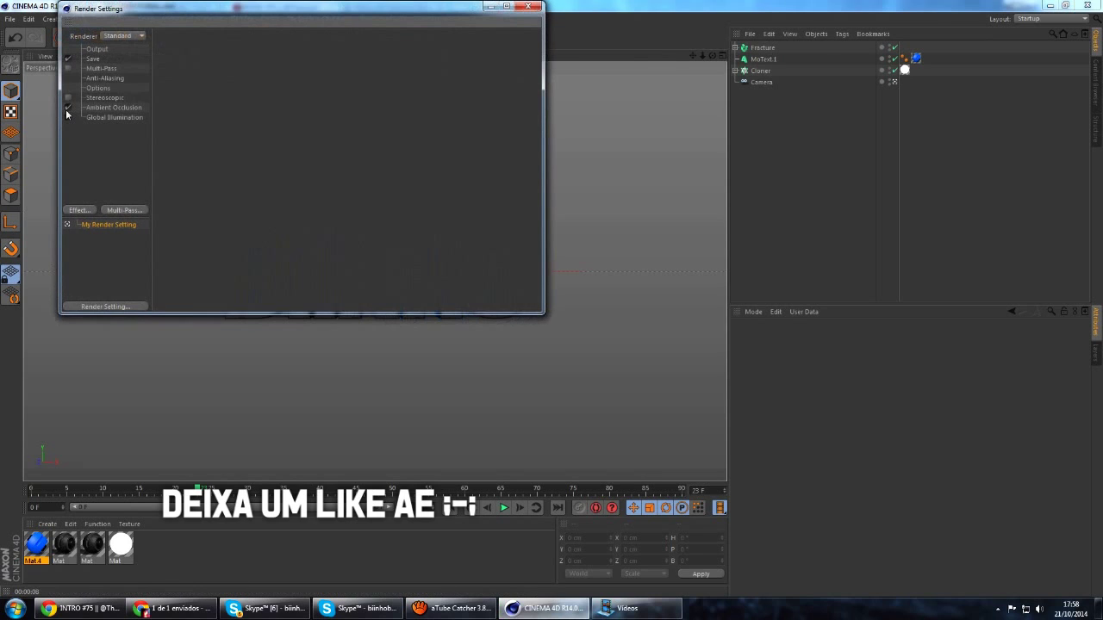
click(528, 8)
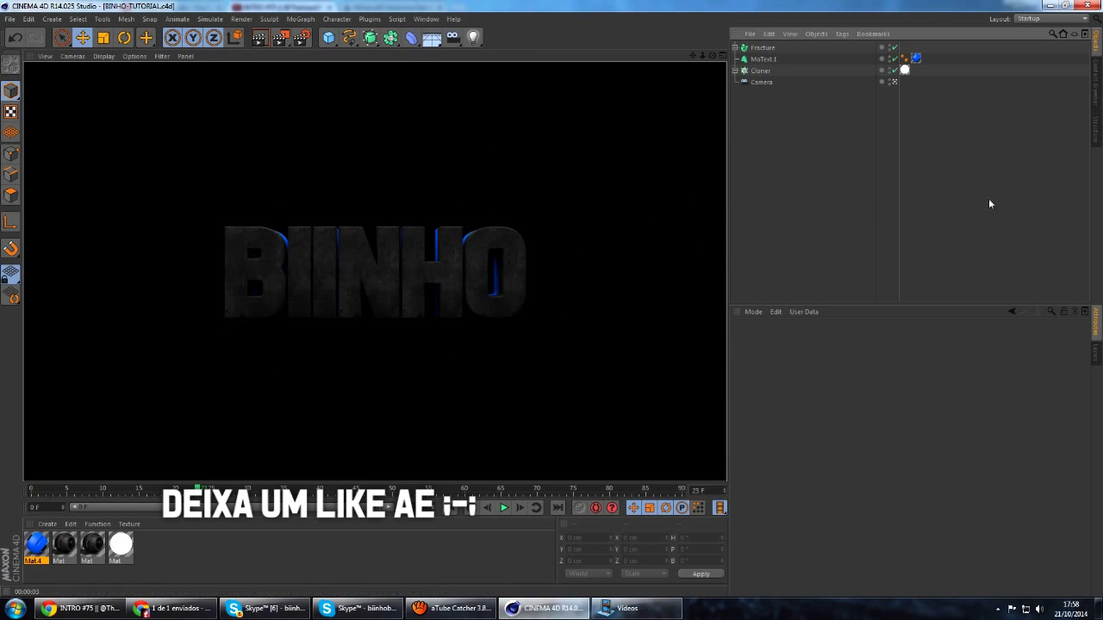
click(229, 462)
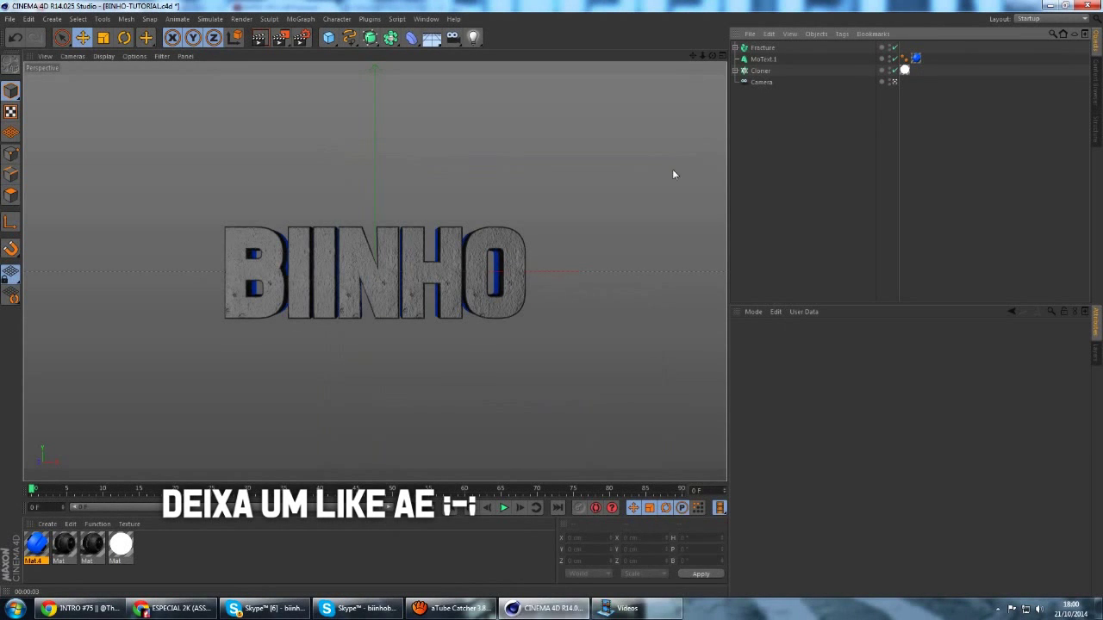
Step: With Fracture selected, add two Plain effectors, Plain and Plain.1
click(895, 82)
click(895, 82)
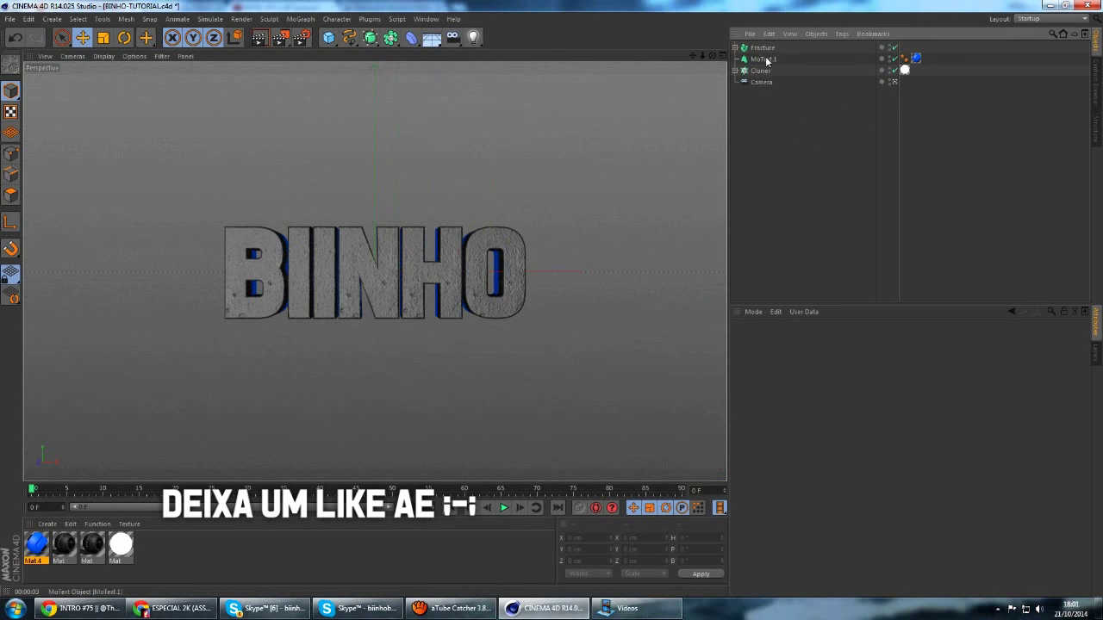
click(762, 48)
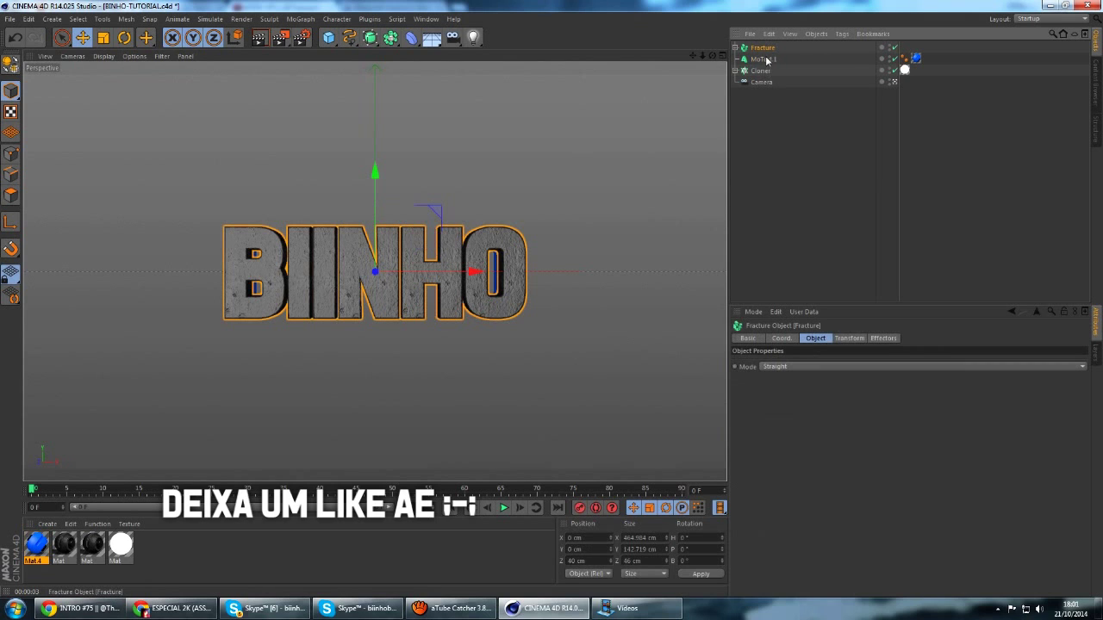
click(790, 116)
click(738, 49)
click(300, 18)
mouse_move(318, 36)
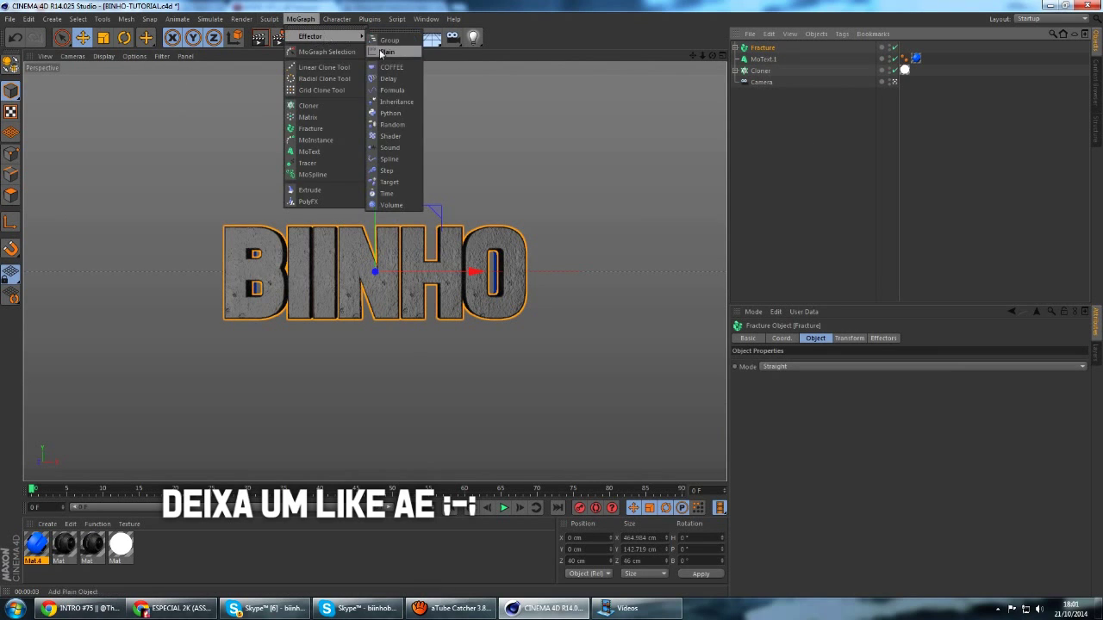
click(384, 53)
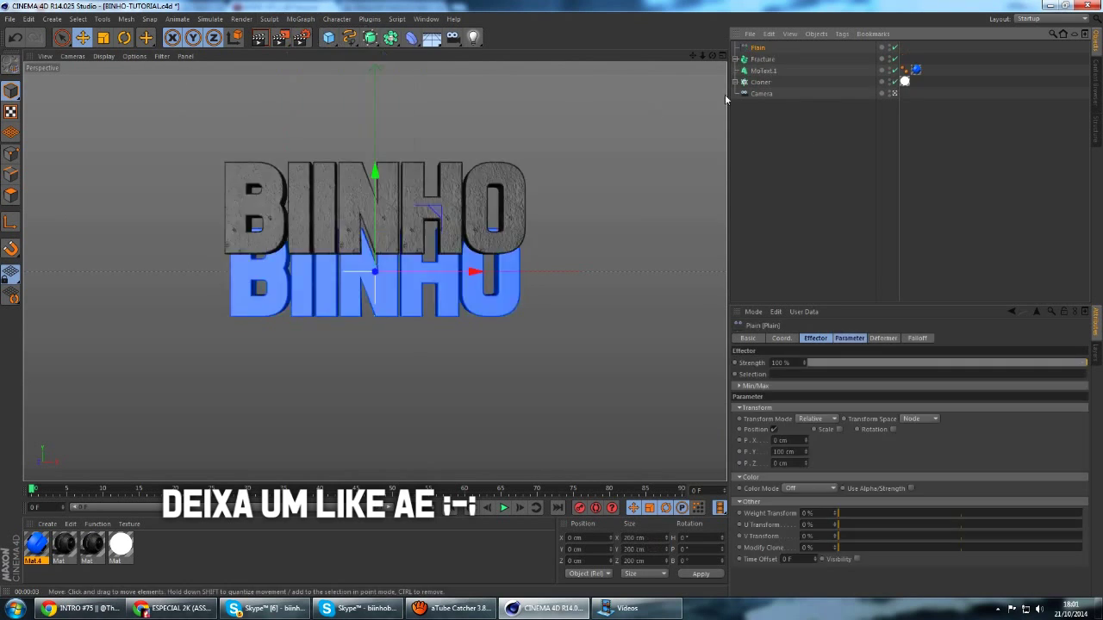
click(762, 71)
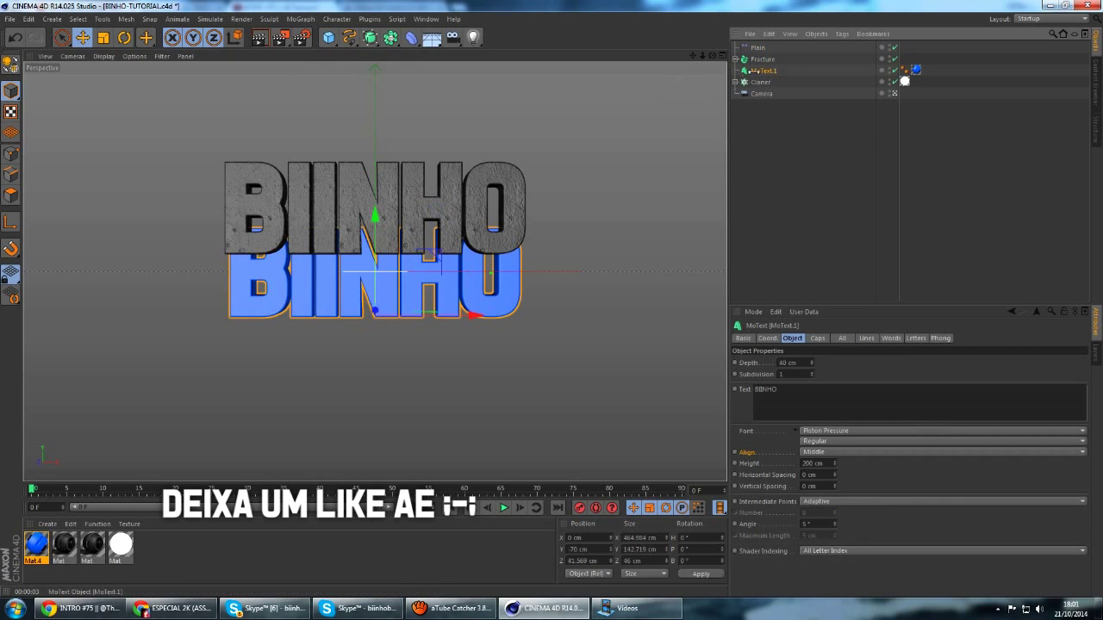
click(300, 18)
mouse_move(326, 36)
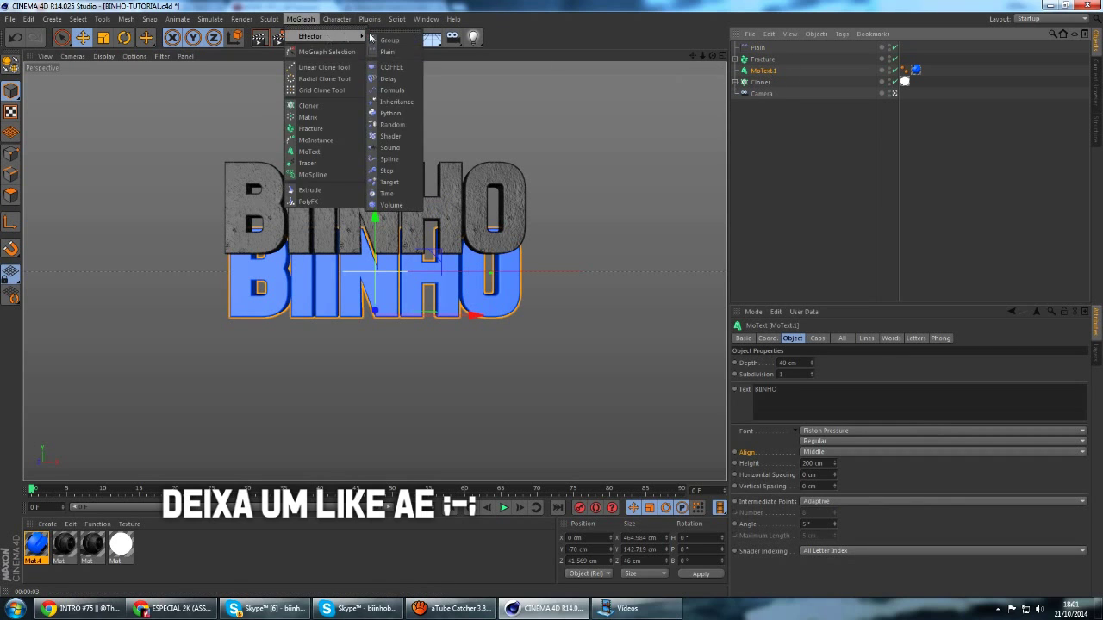
click(387, 52)
Step: Select both Plain effectors and set their falloff shape to Box
click(805, 116)
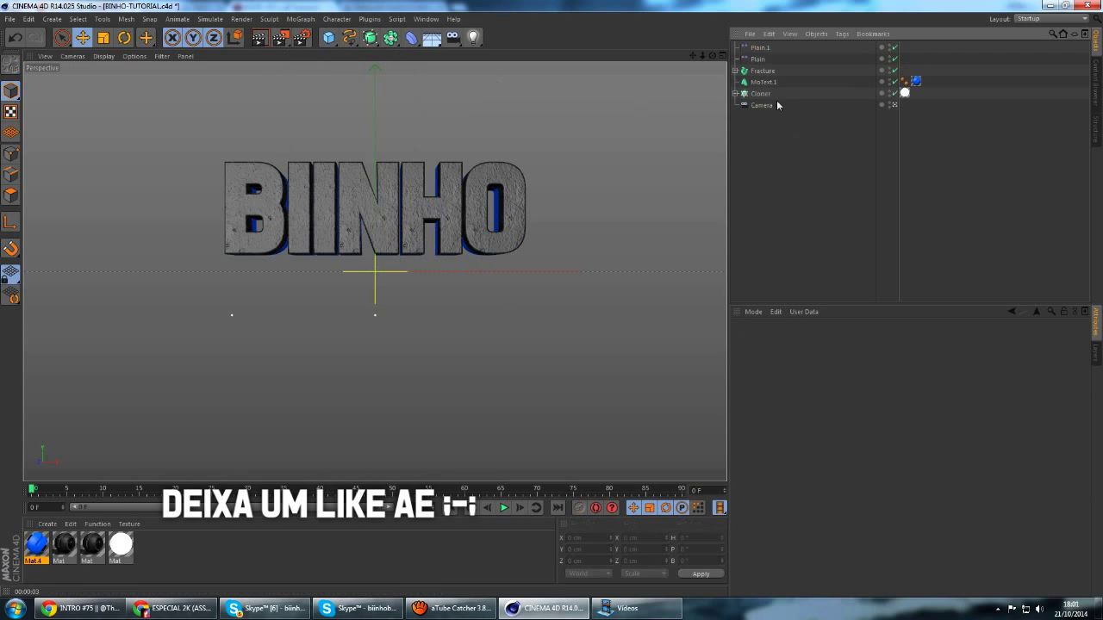
click(757, 59)
ctrl+click(759, 47)
click(916, 337)
click(808, 362)
click(796, 384)
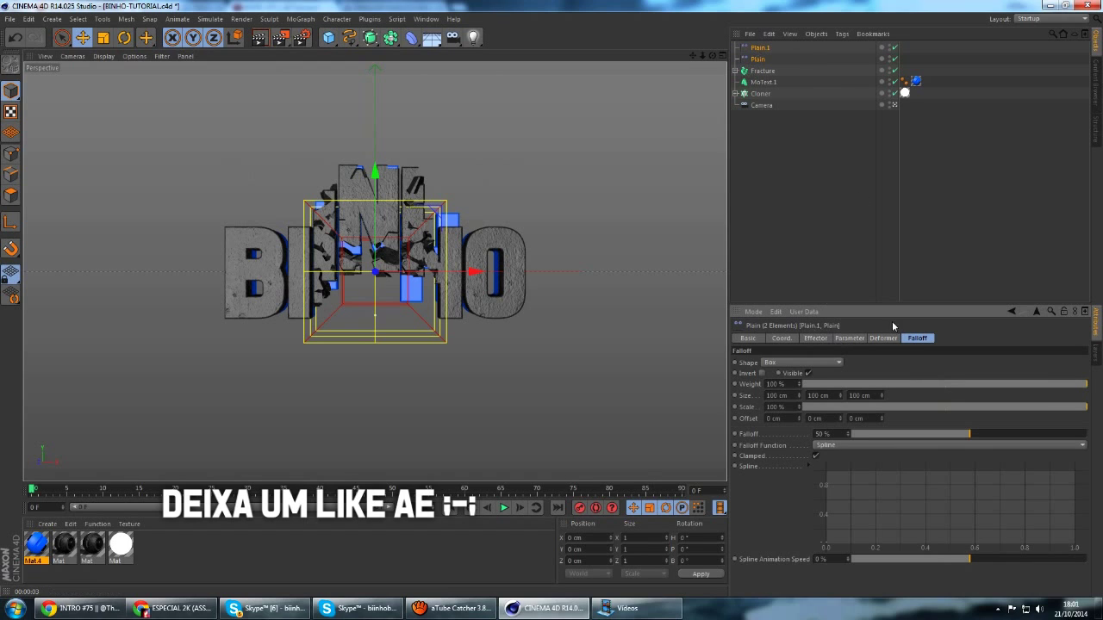
Step: Keep the Box falloff and uncheck Position in the effectors' parameters
click(801, 362)
click(786, 374)
click(791, 362)
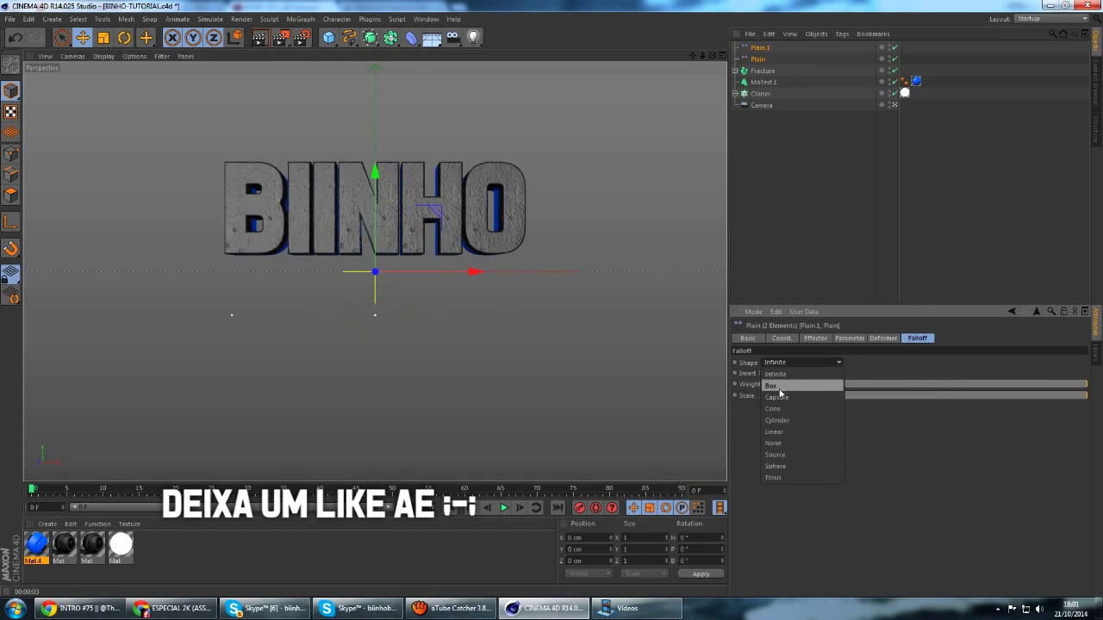
click(780, 387)
click(850, 339)
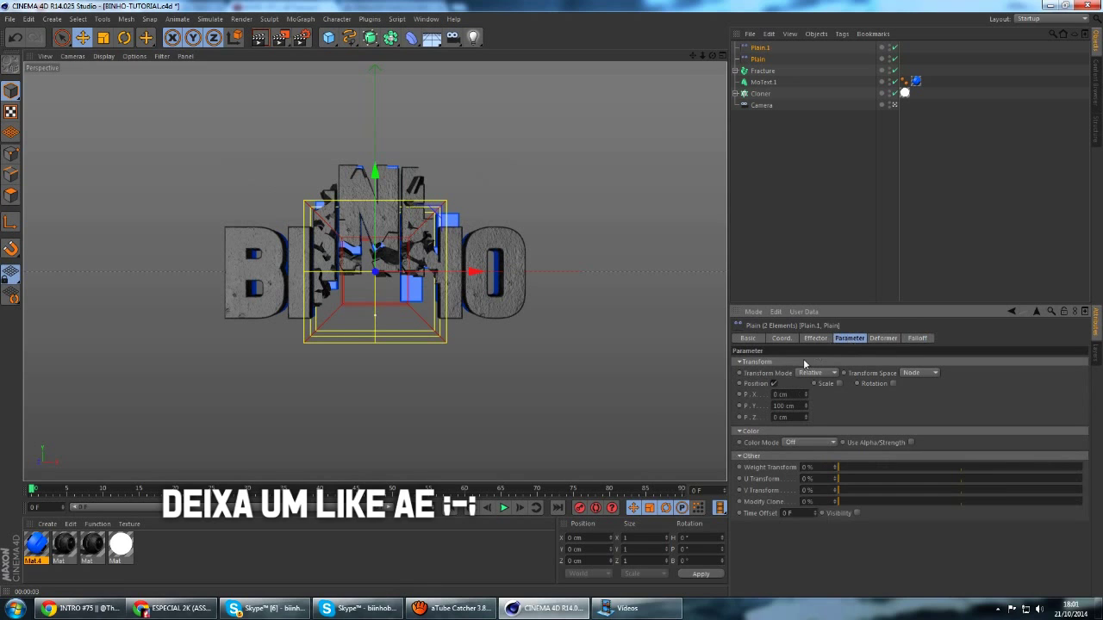
click(774, 384)
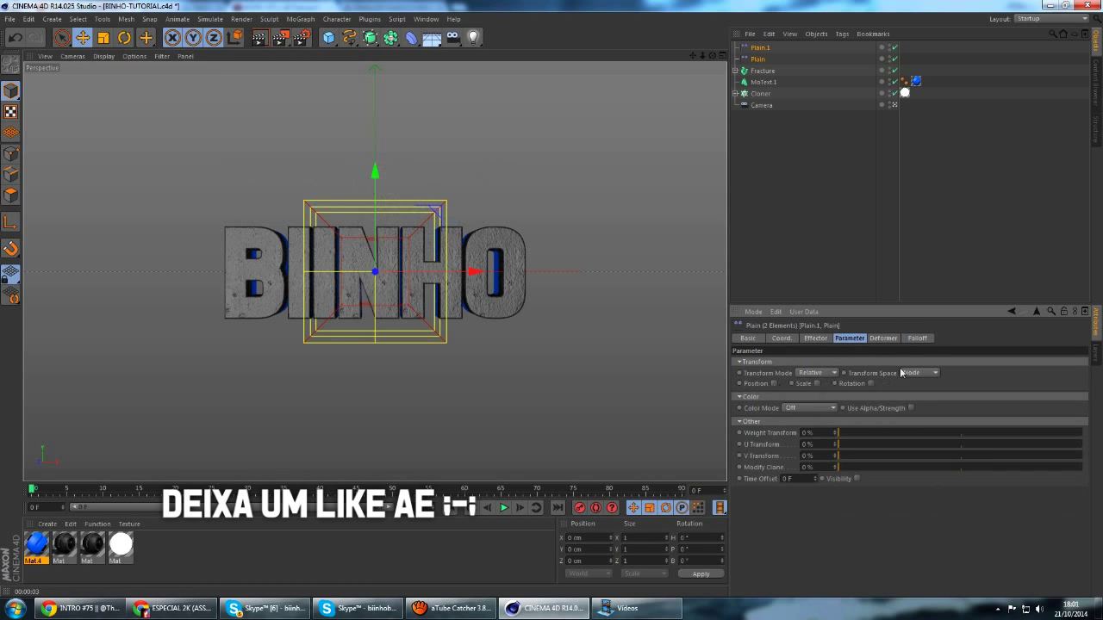
Step: Size the Box falloff to 550 × 270 × 250 cm
click(915, 339)
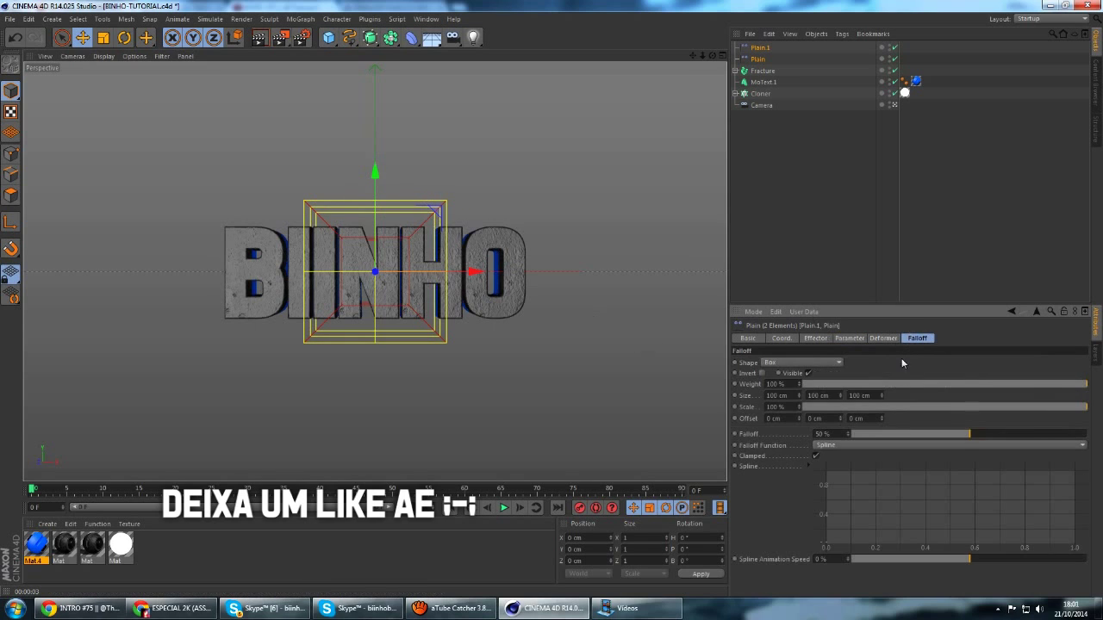
drag(800, 398, 800, 398)
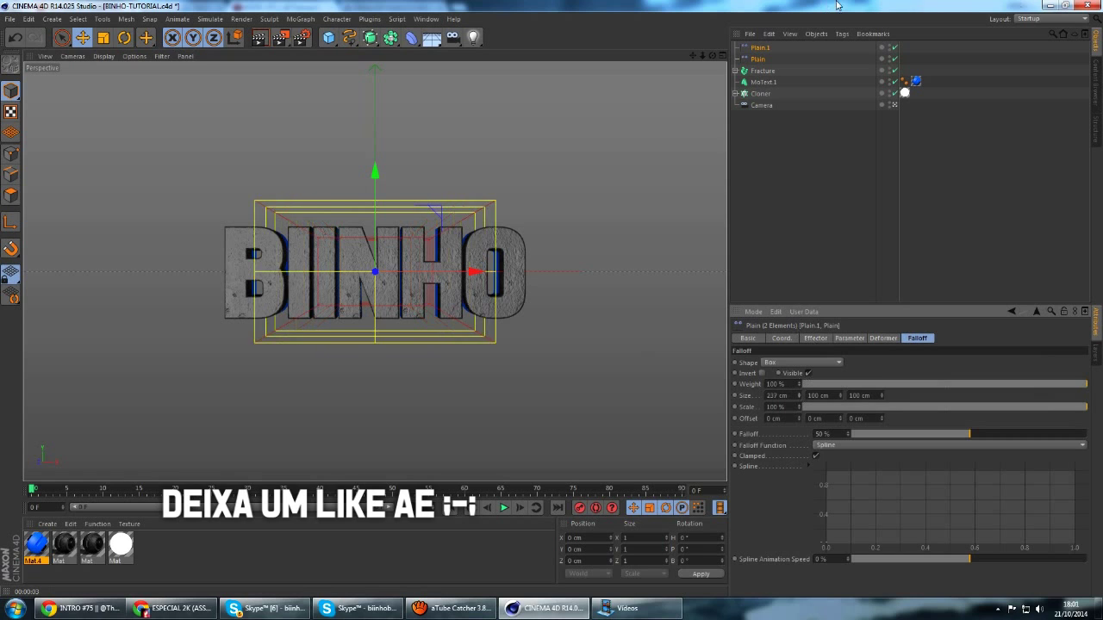
mouse_move(745, 4)
mouse_down()
mouse_move(807, 210)
mouse_move(798, 389)
mouse_up()
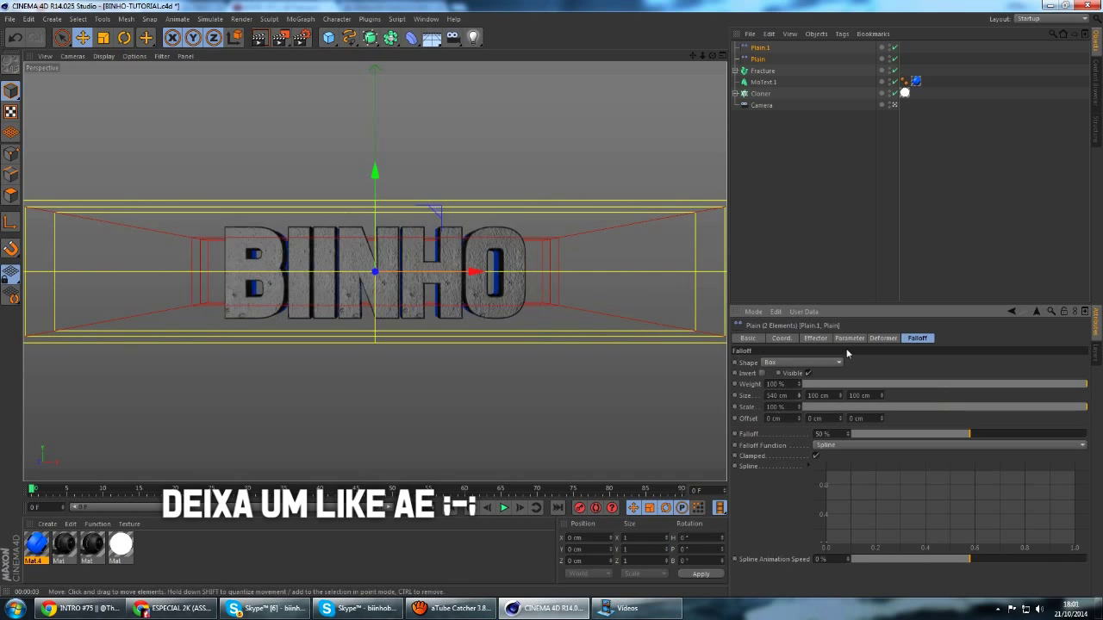
drag(842, 394, 840, 397)
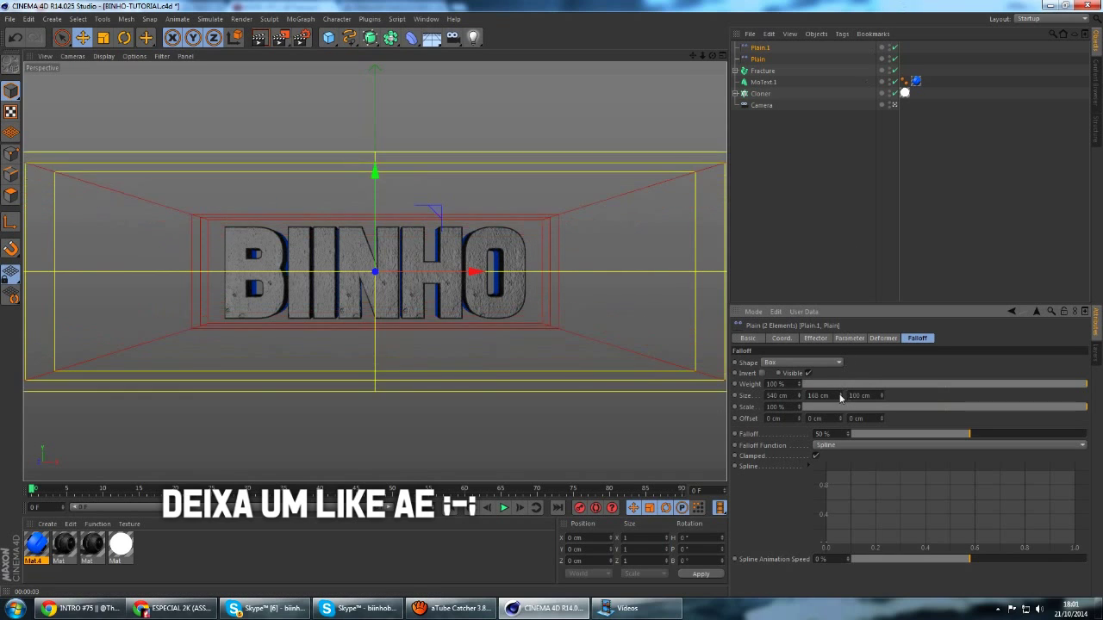
mouse_move(895, 190)
mouse_down()
mouse_move(844, 398)
mouse_move(797, 398)
mouse_up()
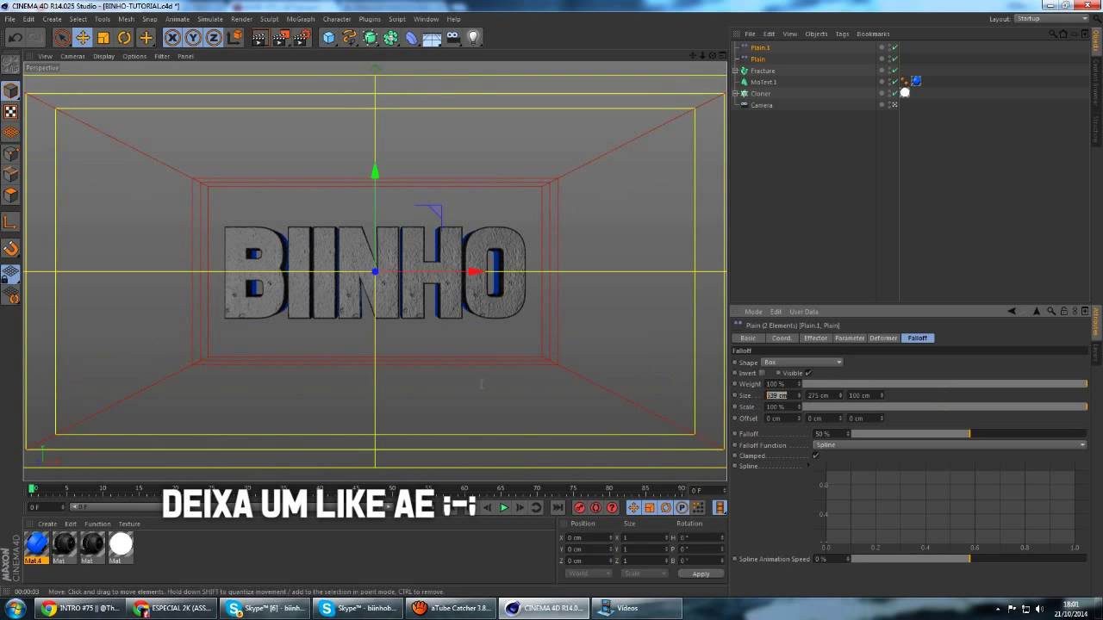
key(Tab)
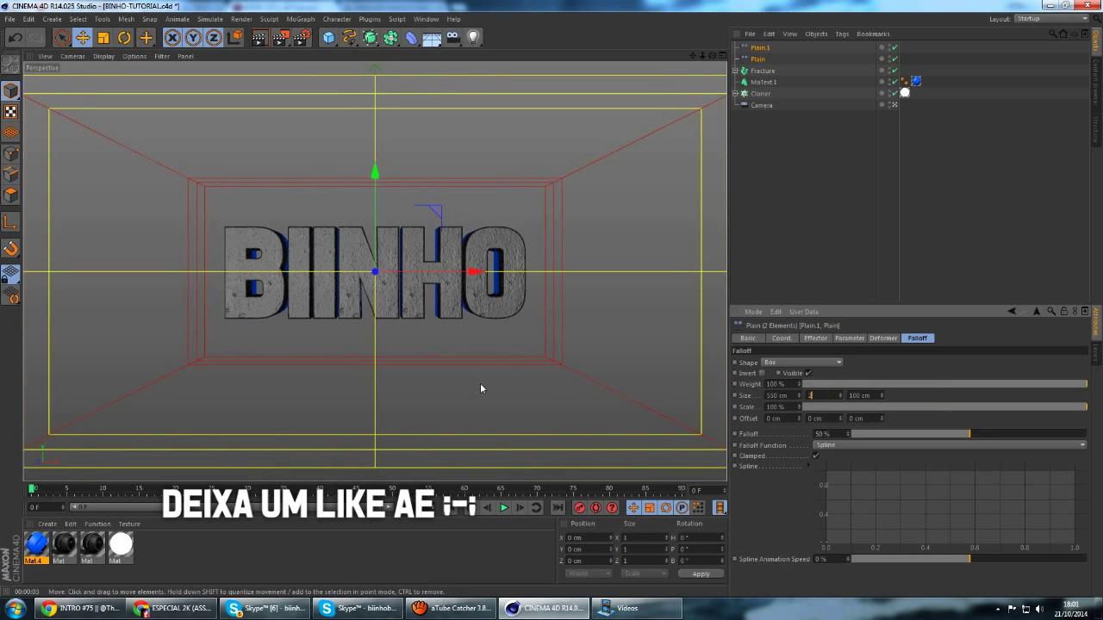
text(70)
key(Return)
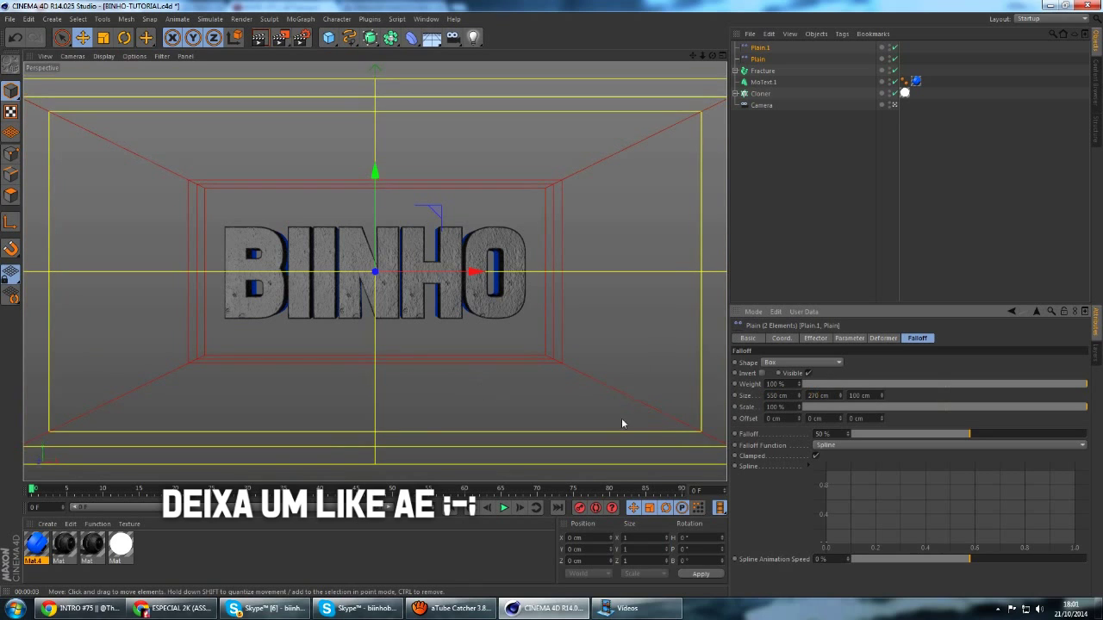
key(Tab)
key(Return)
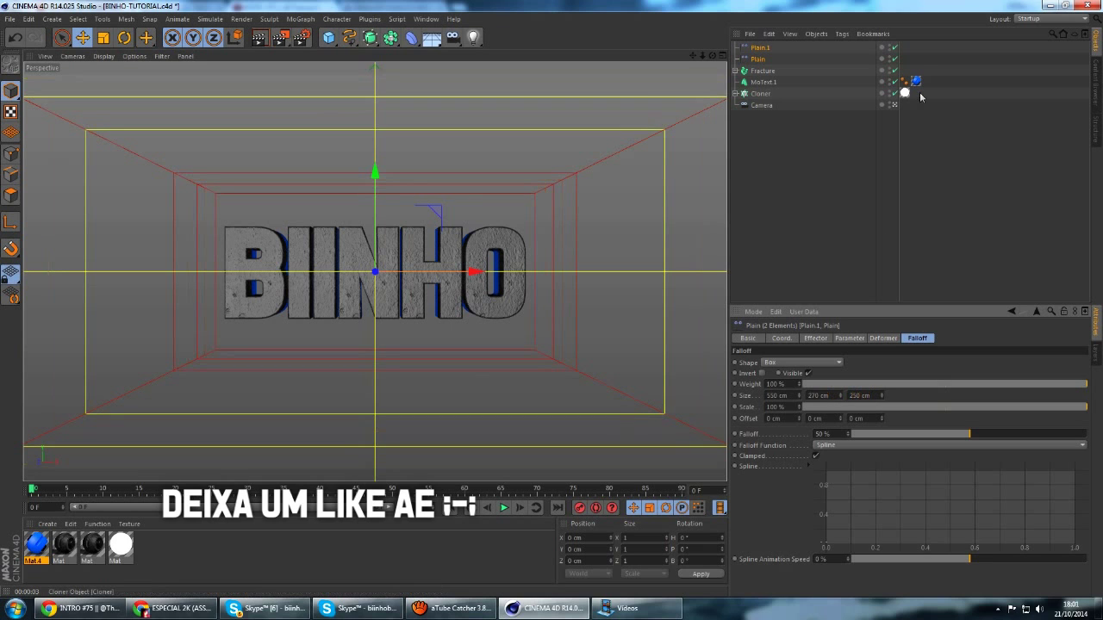
Step: Move the effectors 40 cm along Z and return to the scene camera
alt+drag(517, 258, 473, 267)
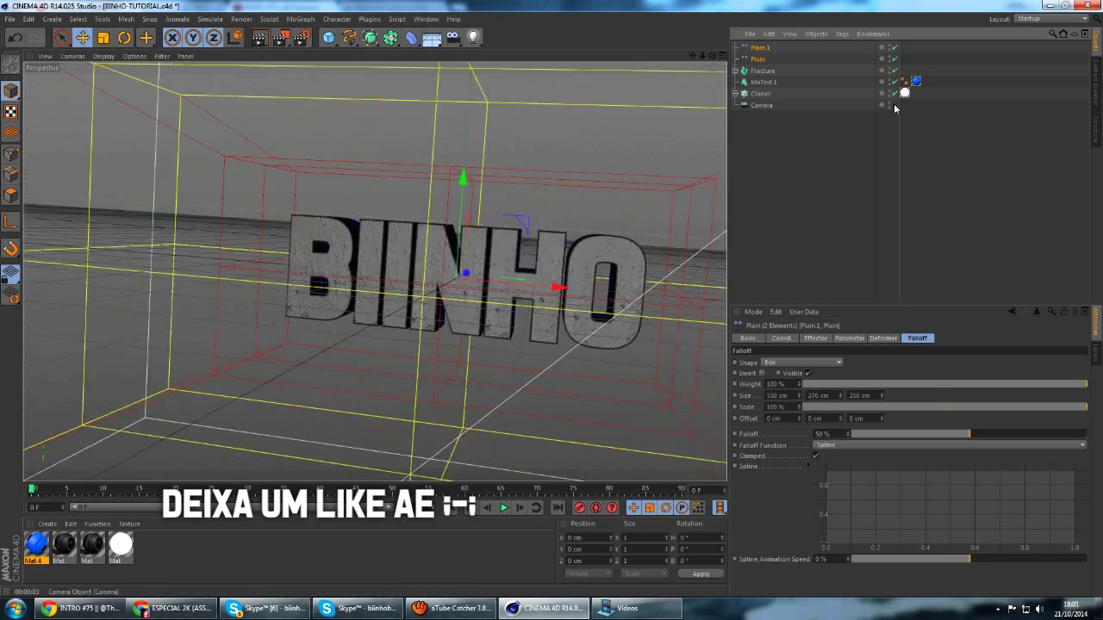
drag(483, 265, 513, 269)
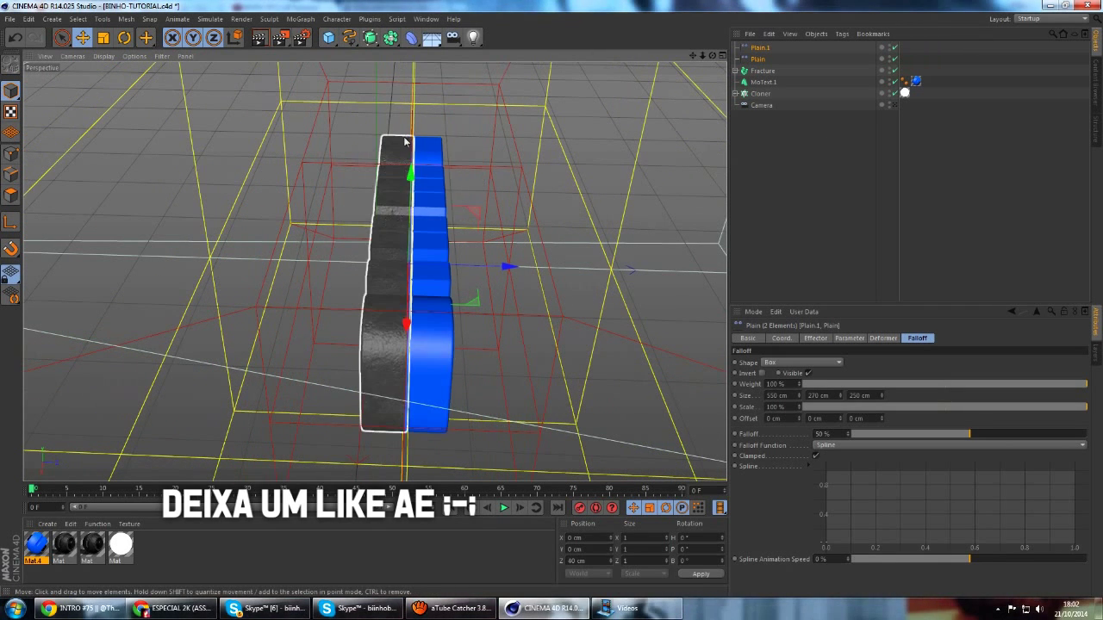
click(895, 104)
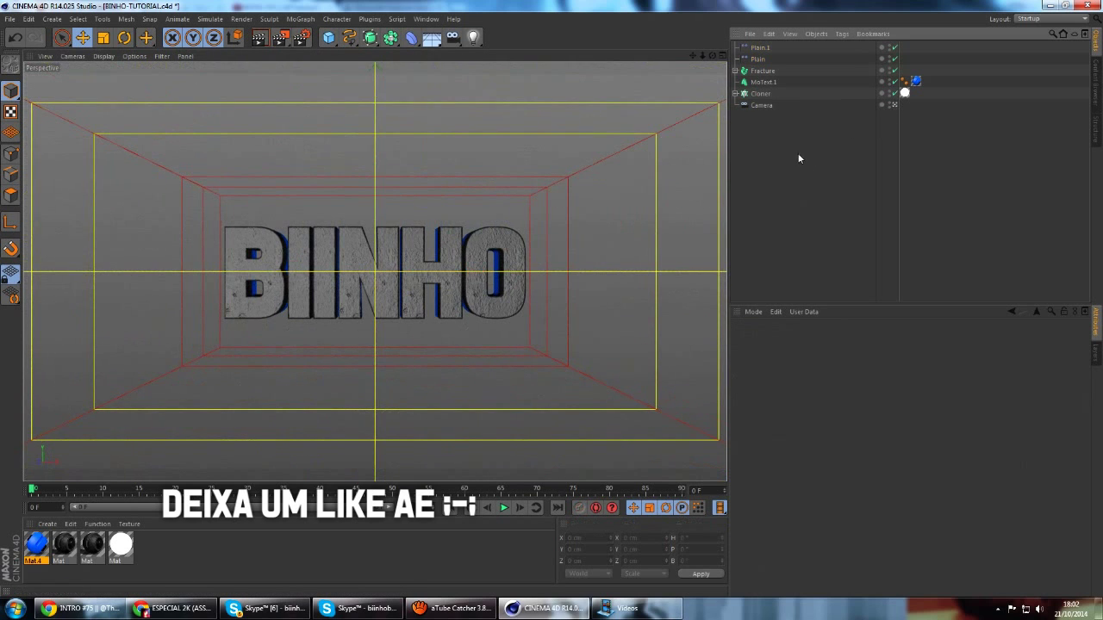
click(765, 58)
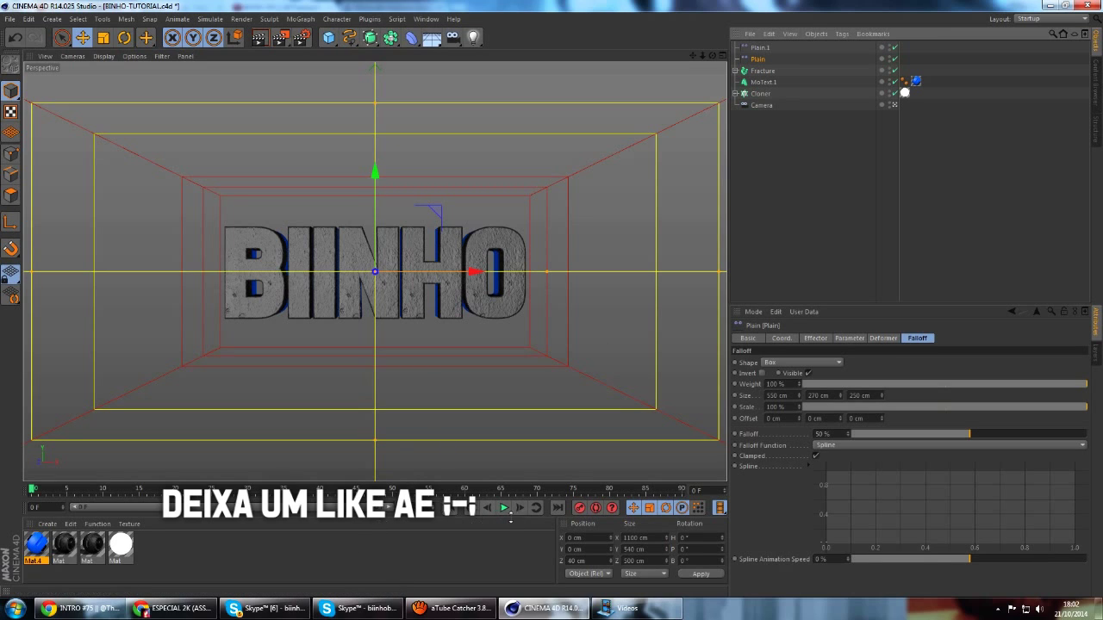
Step: At frame 0, enable Scale with Uniform Scale, Rotation and Position on the Plain effector
click(466, 490)
key(shift+f)
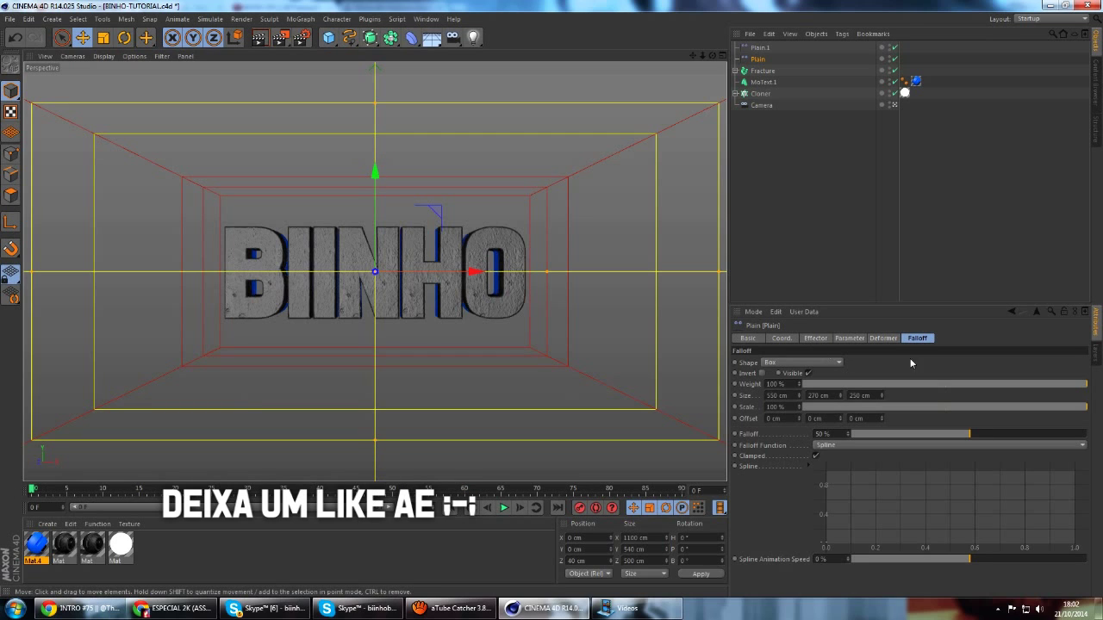
click(849, 339)
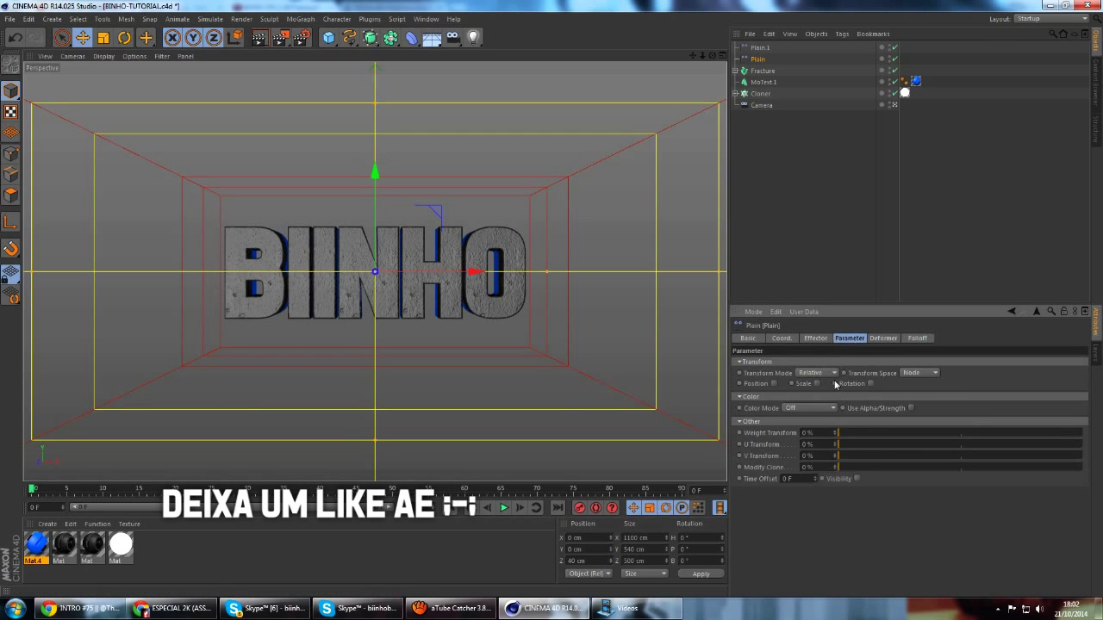
click(817, 383)
click(845, 427)
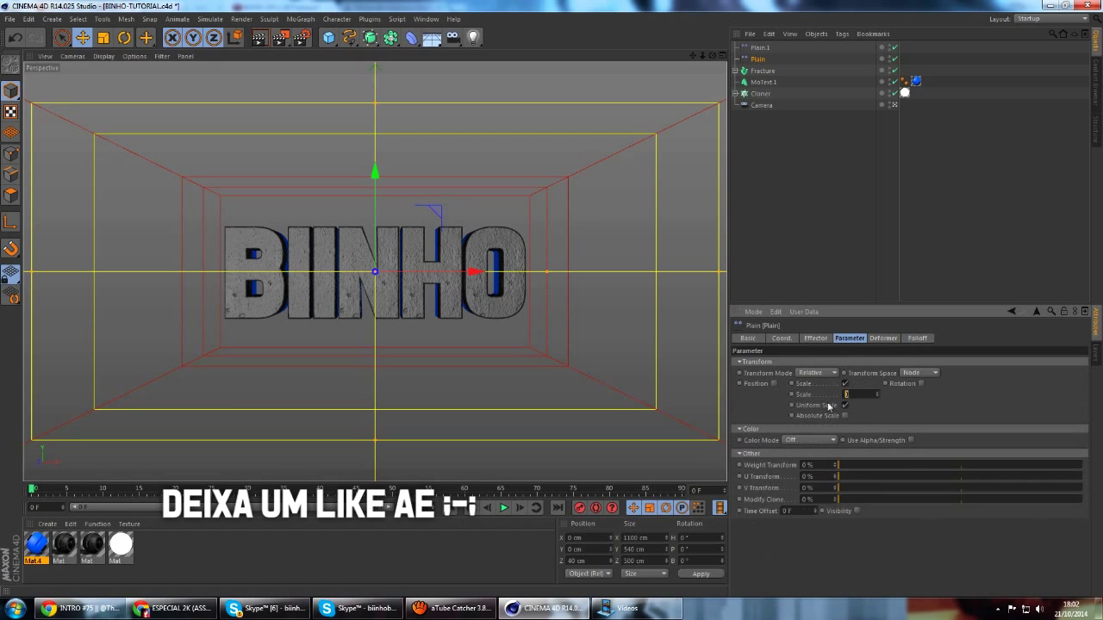
text(-1)
click(921, 383)
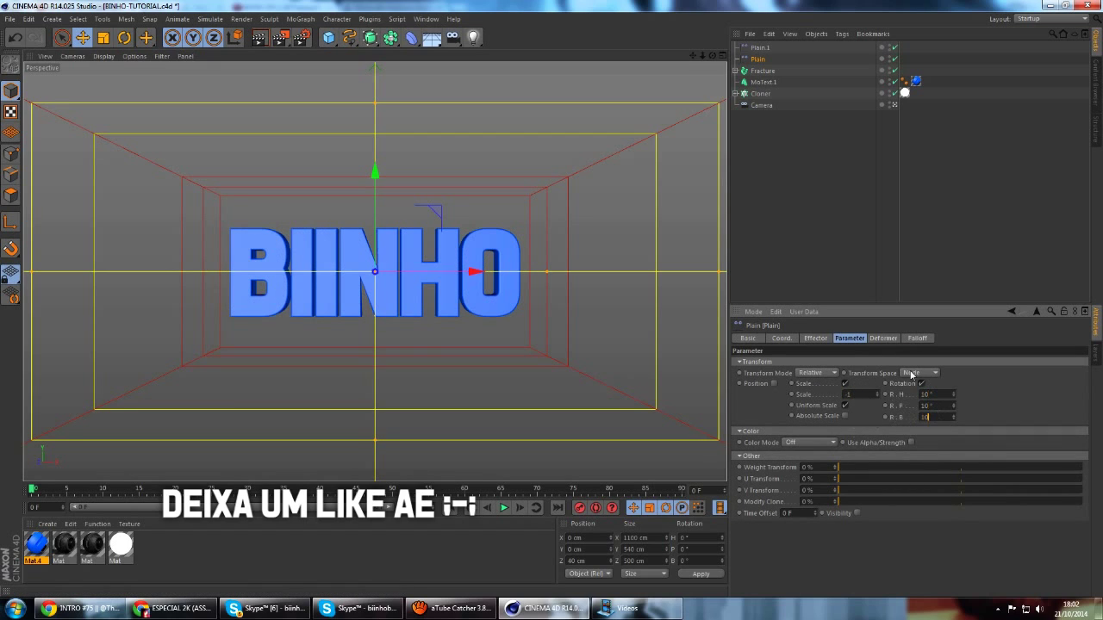
click(775, 384)
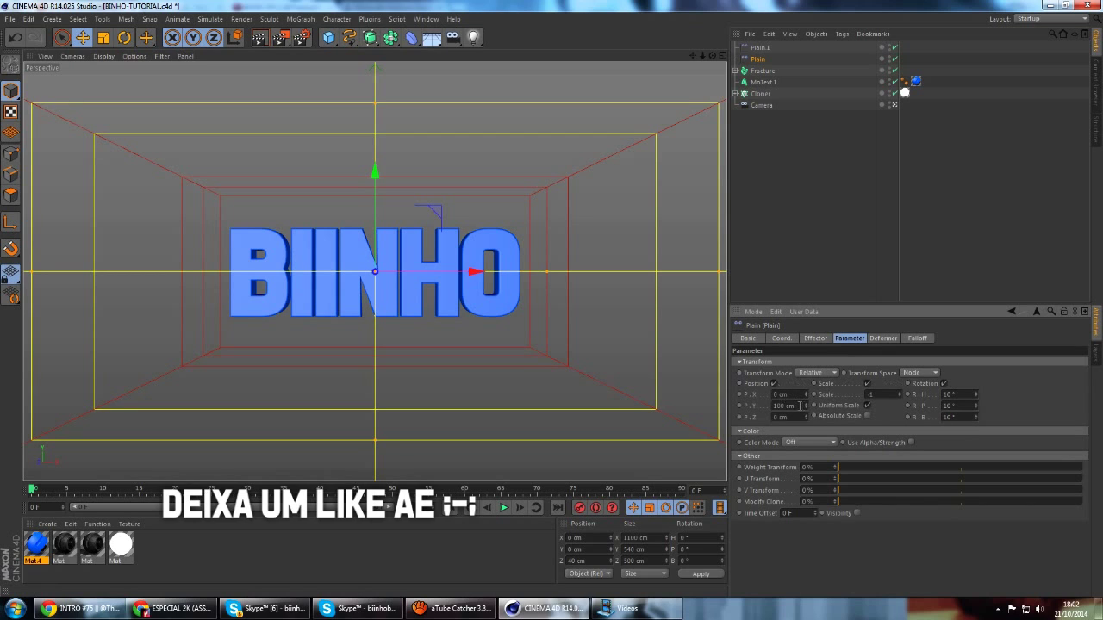
text(0)
click(842, 241)
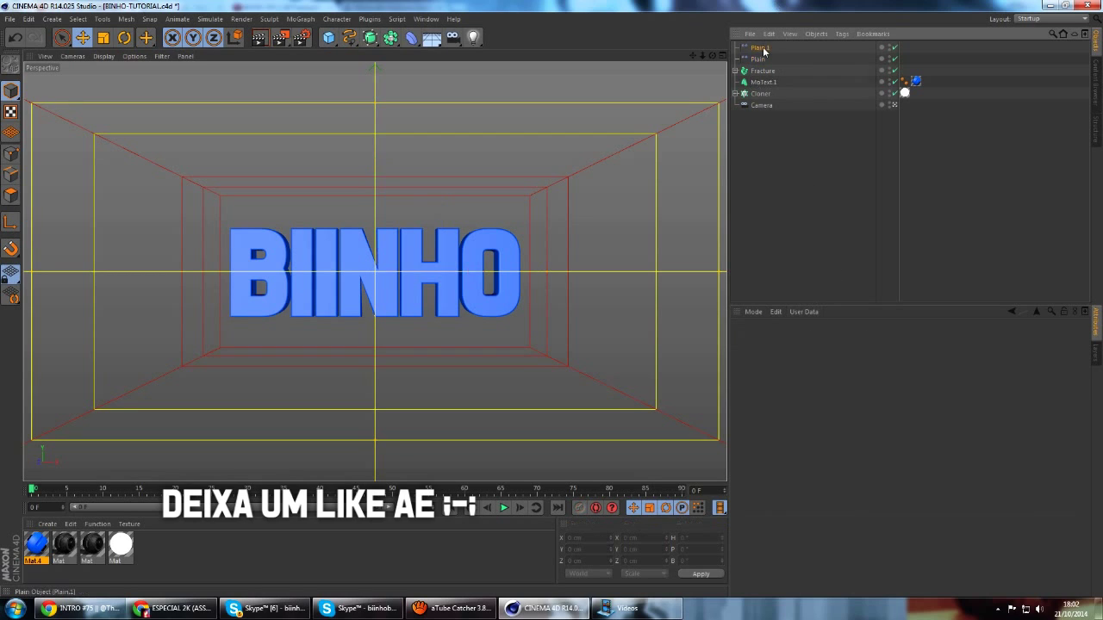
Step: Tune the Plain effector's scale and offsets, resetting X to 0 cm with Scale on
click(757, 58)
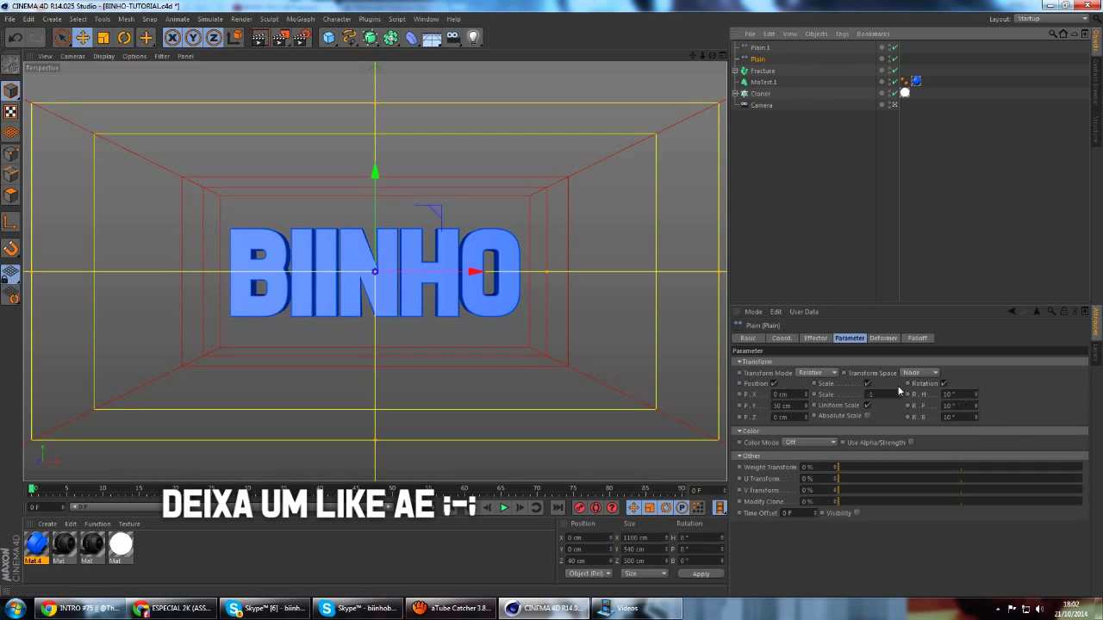
drag(865, 396, 864, 411)
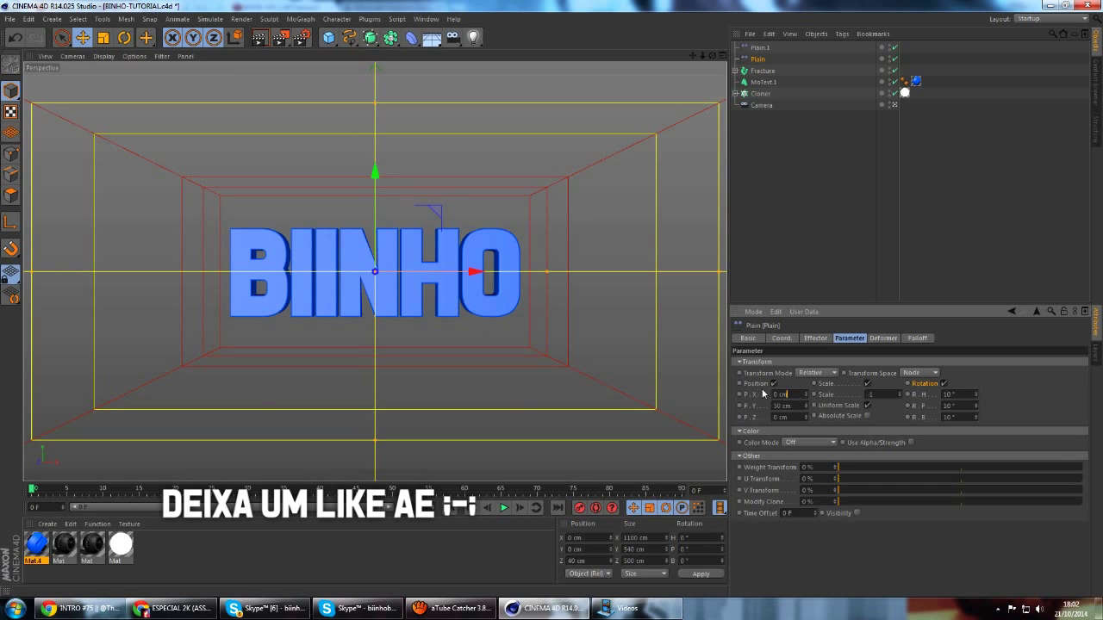
click(866, 384)
drag(806, 393, 794, 123)
mouse_move(806, 394)
mouse_down()
mouse_move(809, 425)
mouse_move(793, 446)
mouse_up()
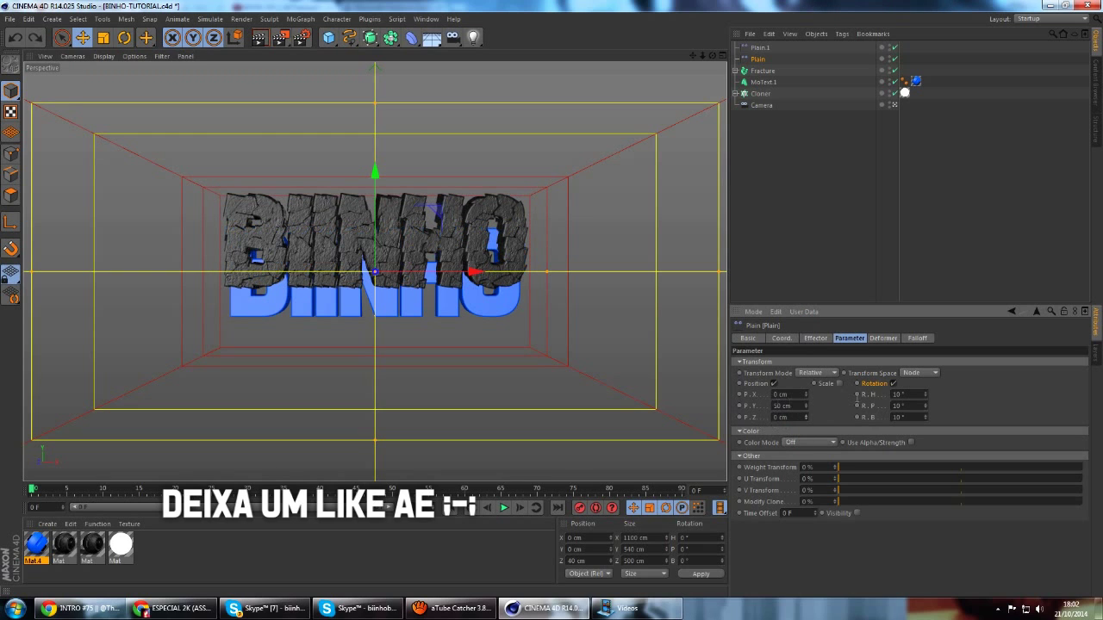
click(839, 384)
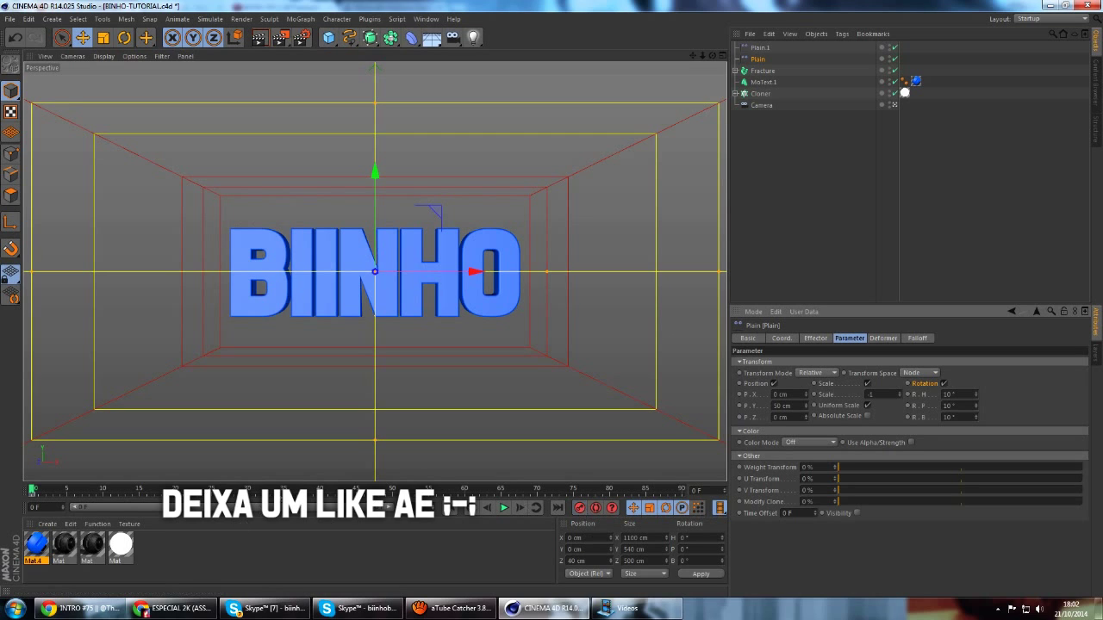
click(117, 494)
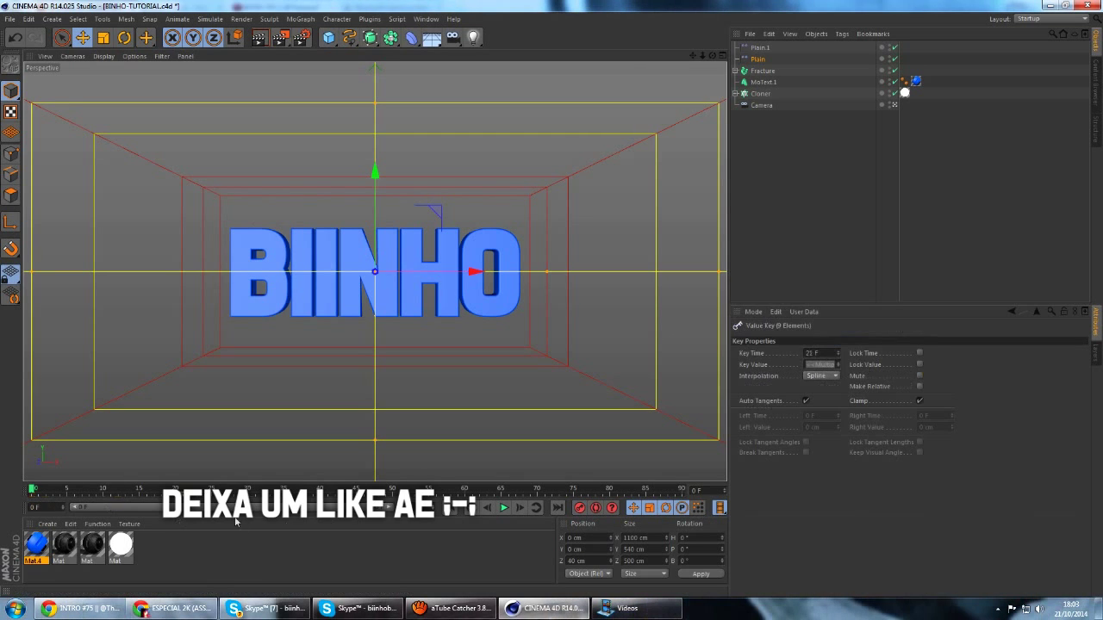
Step: Keyframe the Plain effector's X position at frames 50 and 90 so it sweeps past the text
drag(456, 494, 686, 504)
mouse_move(474, 273)
mouse_down()
mouse_move(598, 306)
mouse_move(551, 298)
mouse_up()
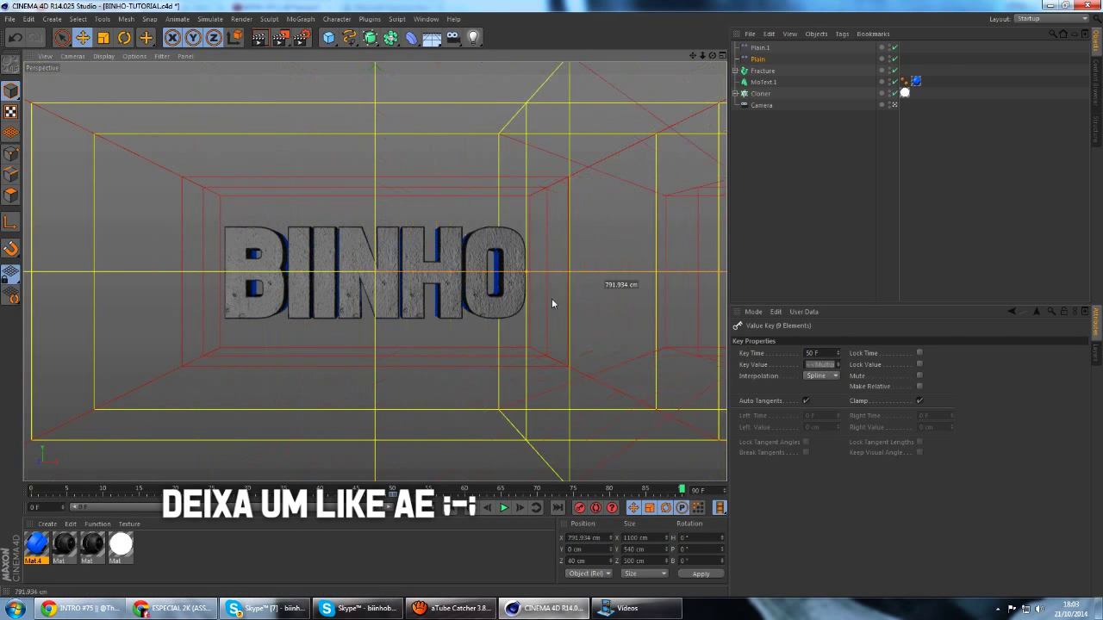
key(ctrl+z)
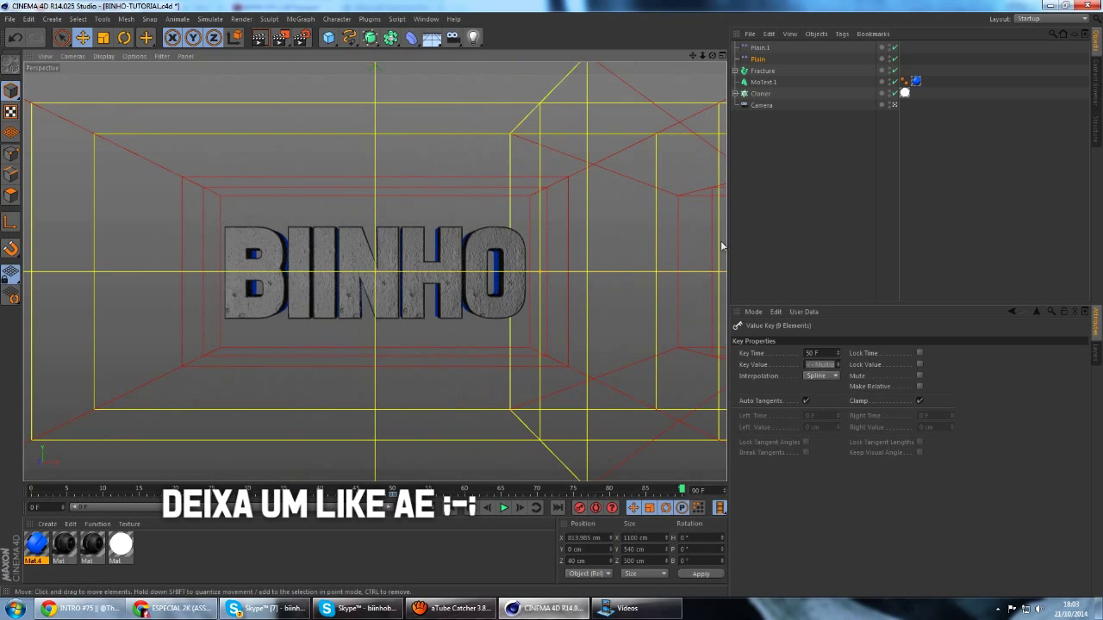
click(392, 489)
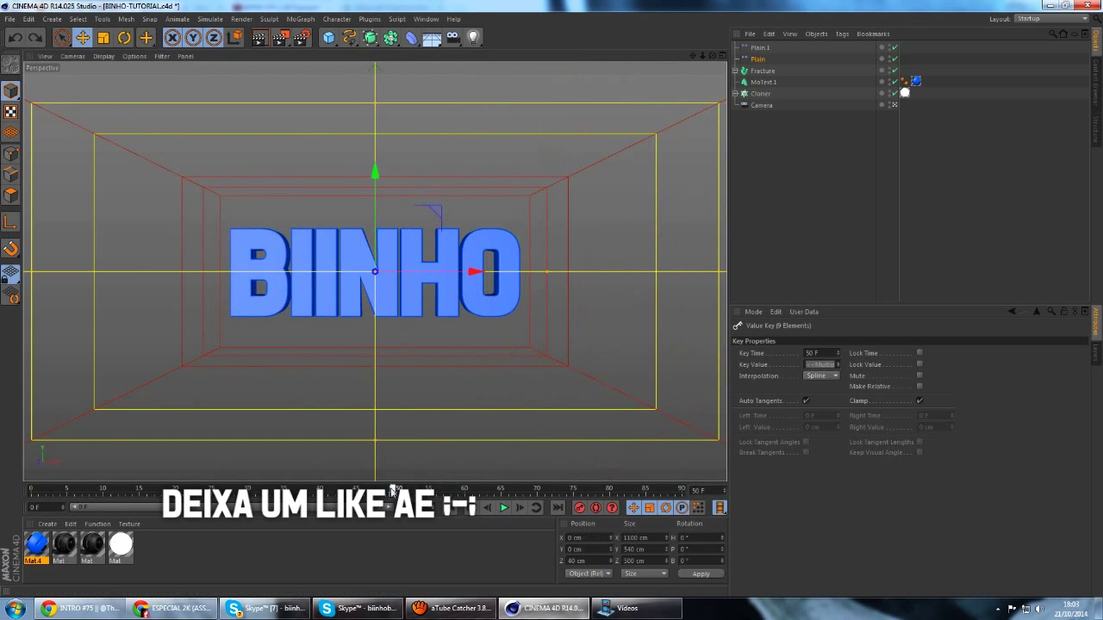
drag(473, 272, 362, 282)
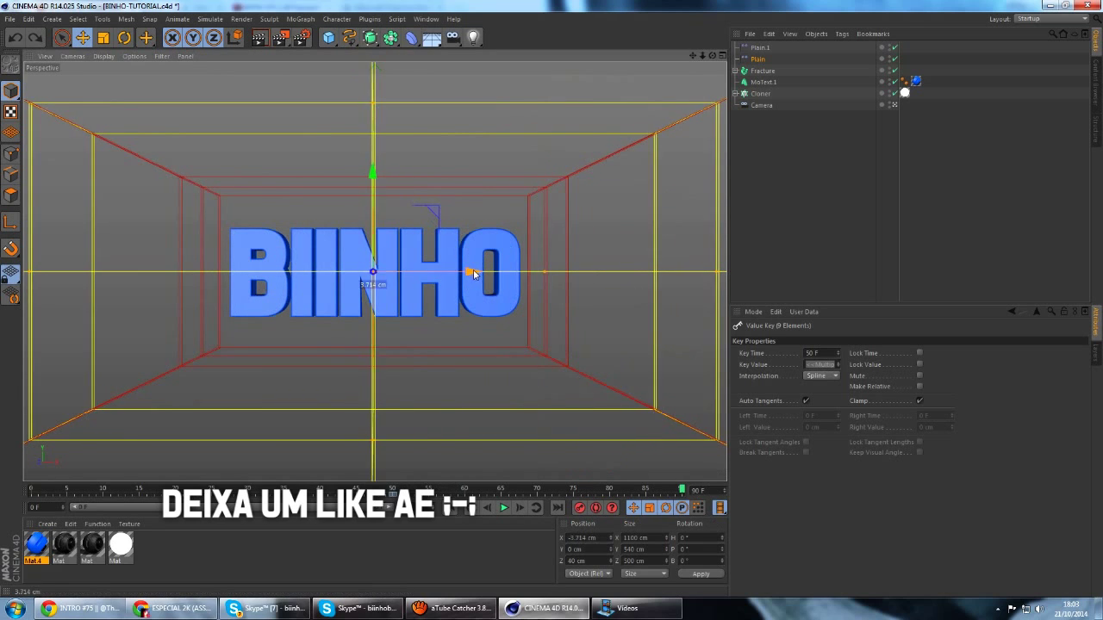
click(392, 489)
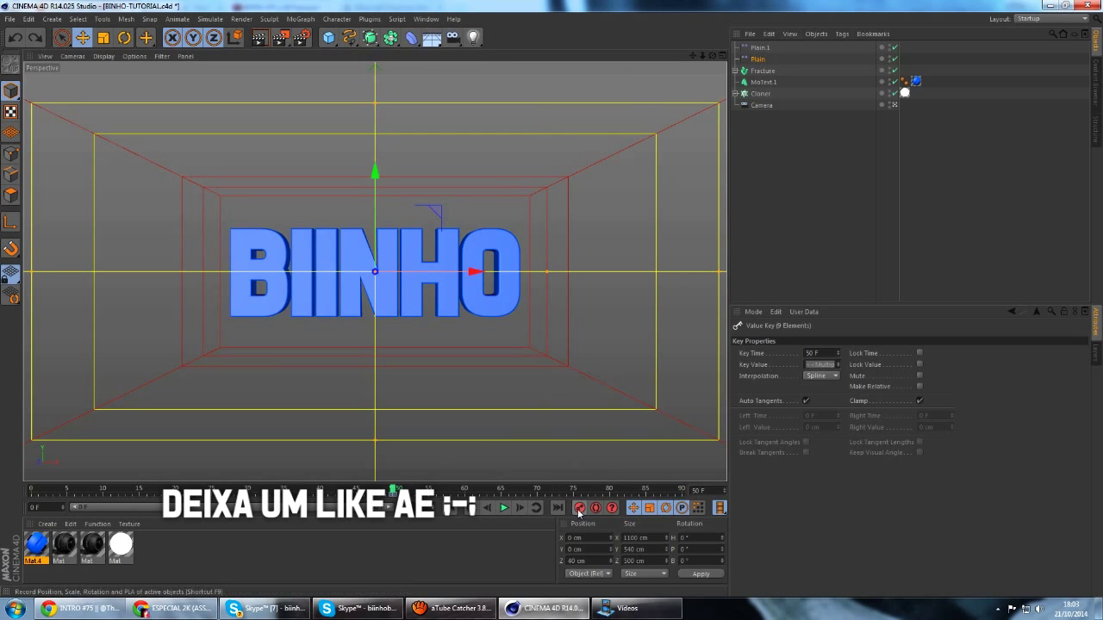
click(679, 491)
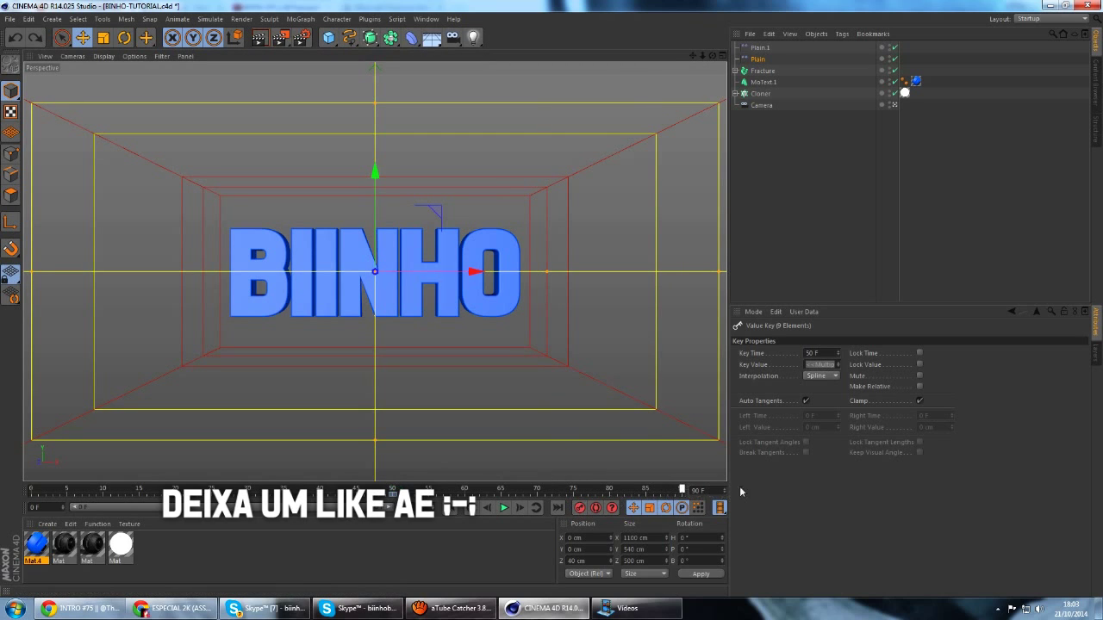
mouse_move(663, 274)
mouse_down()
mouse_move(567, 306)
mouse_move(551, 298)
mouse_up()
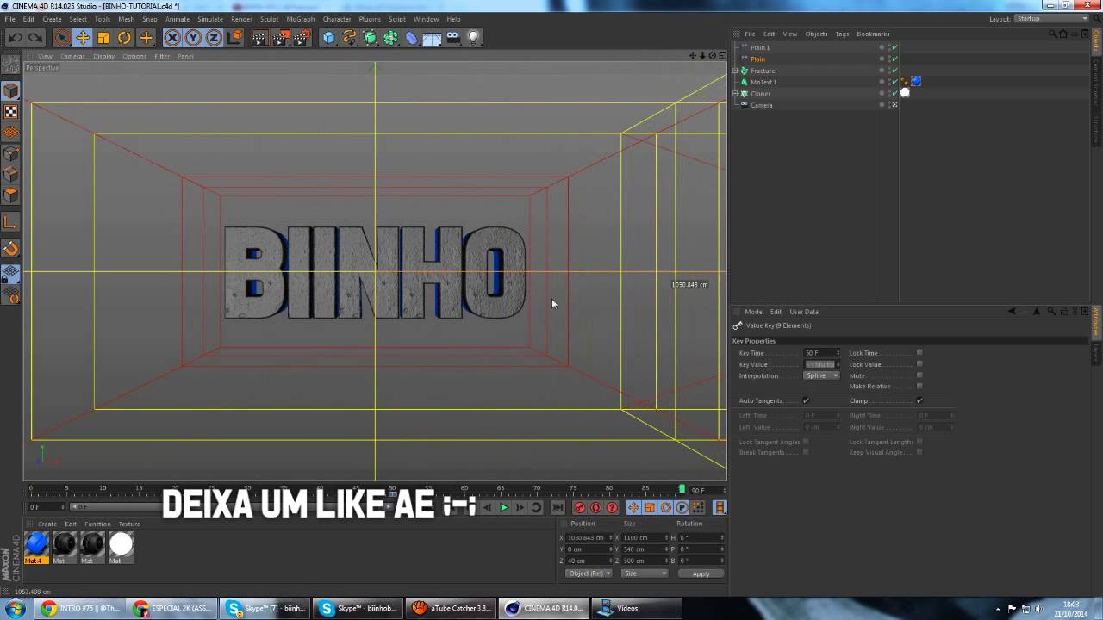
click(486, 494)
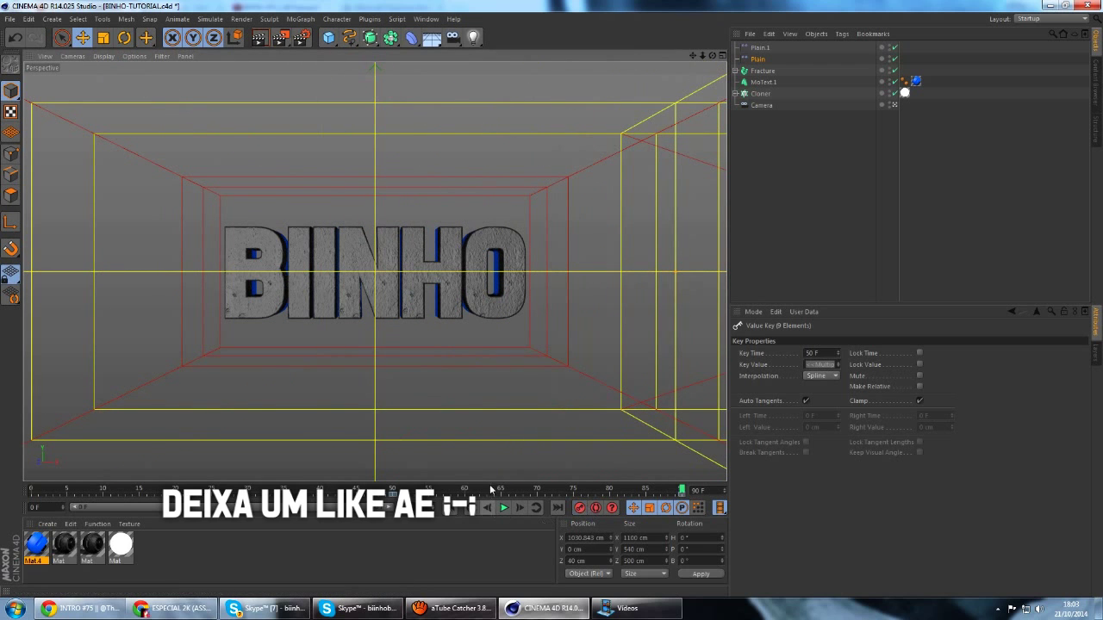
Step: Set the Plain effector's Y offset to 25 cm and play the animation
click(758, 59)
drag(805, 406, 798, 459)
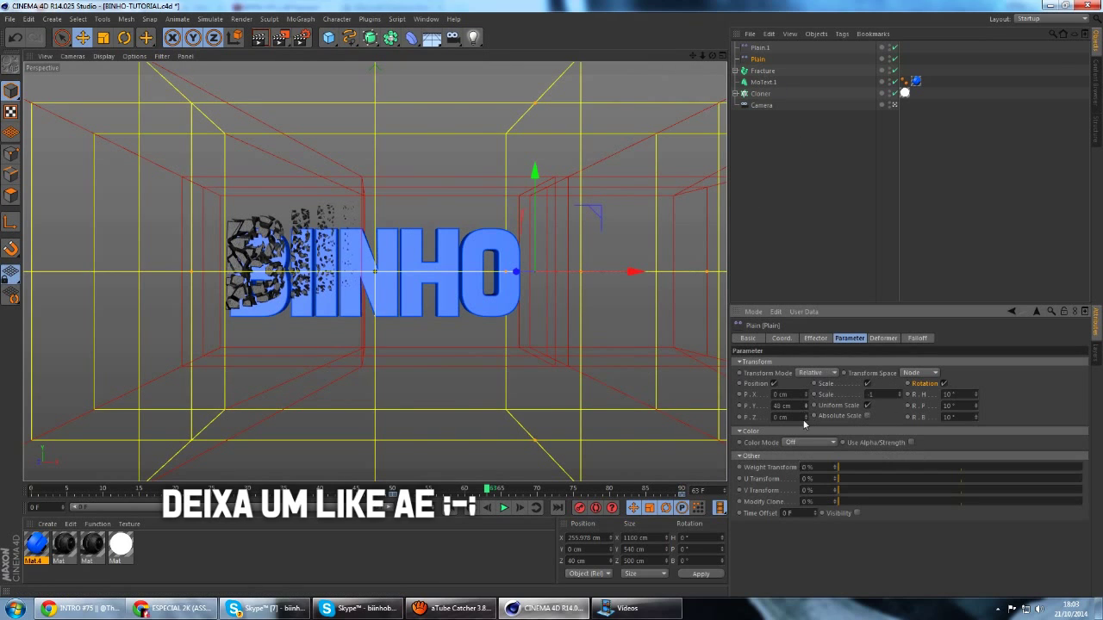
drag(806, 406, 637, 430)
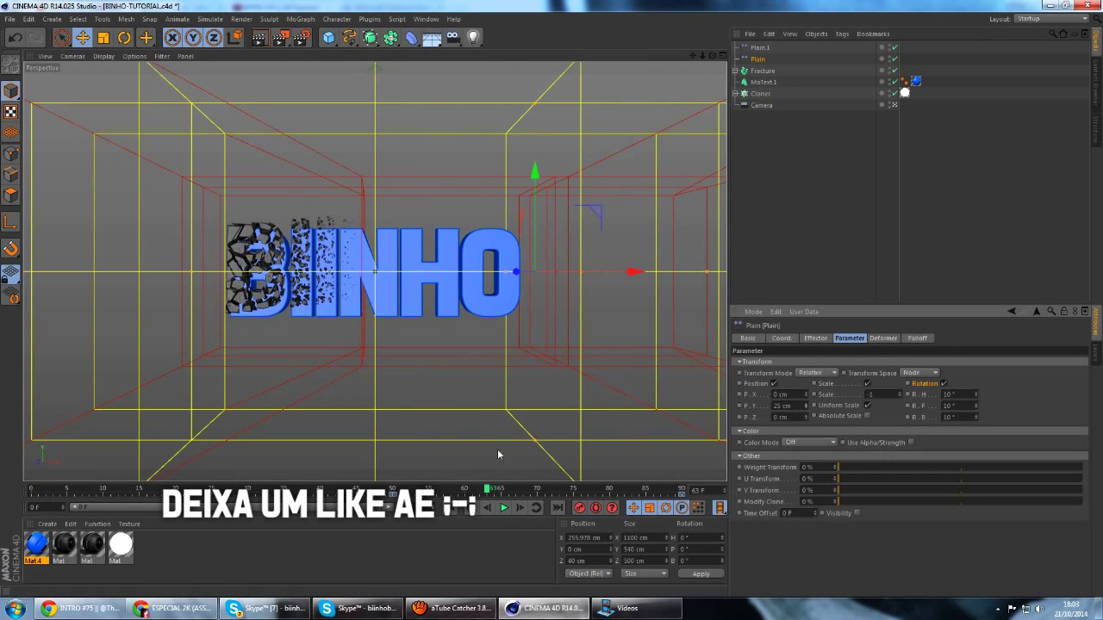
click(504, 507)
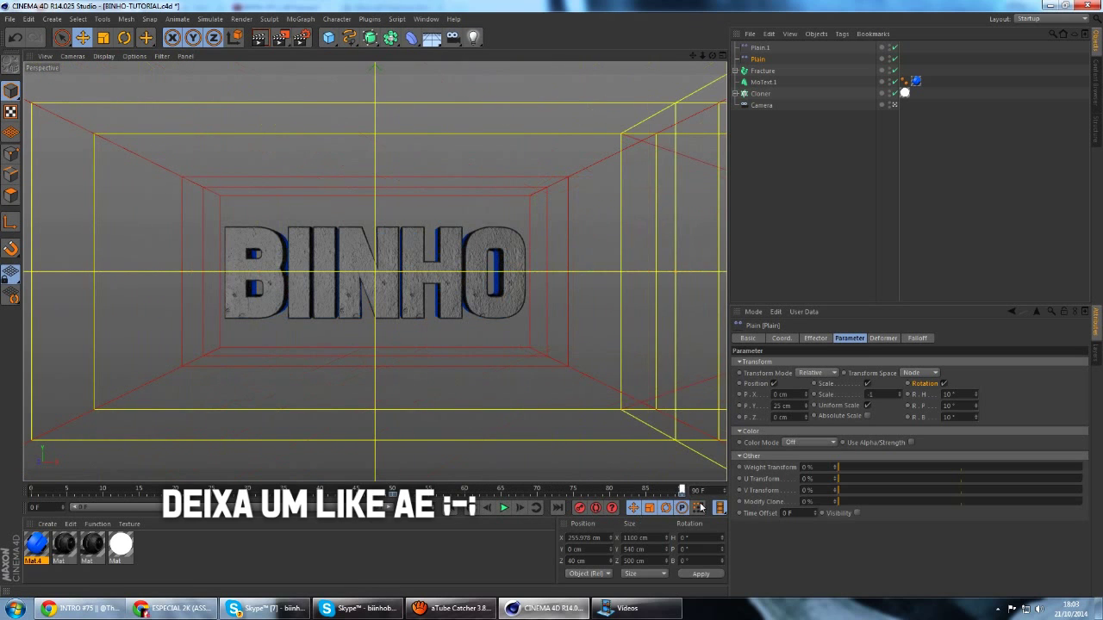
click(504, 508)
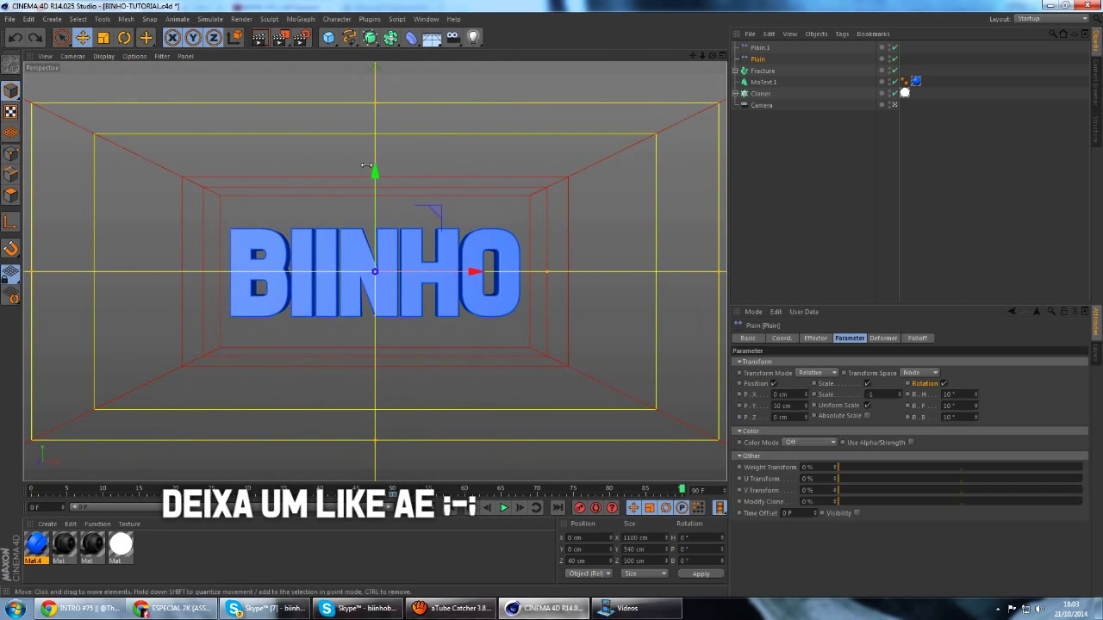
Step: Shift the effector up along Y, disable its position offset, and preview through frame 90
mouse_move(374, 168)
mouse_down()
mouse_move(386, 87)
mouse_move(552, 299)
mouse_up()
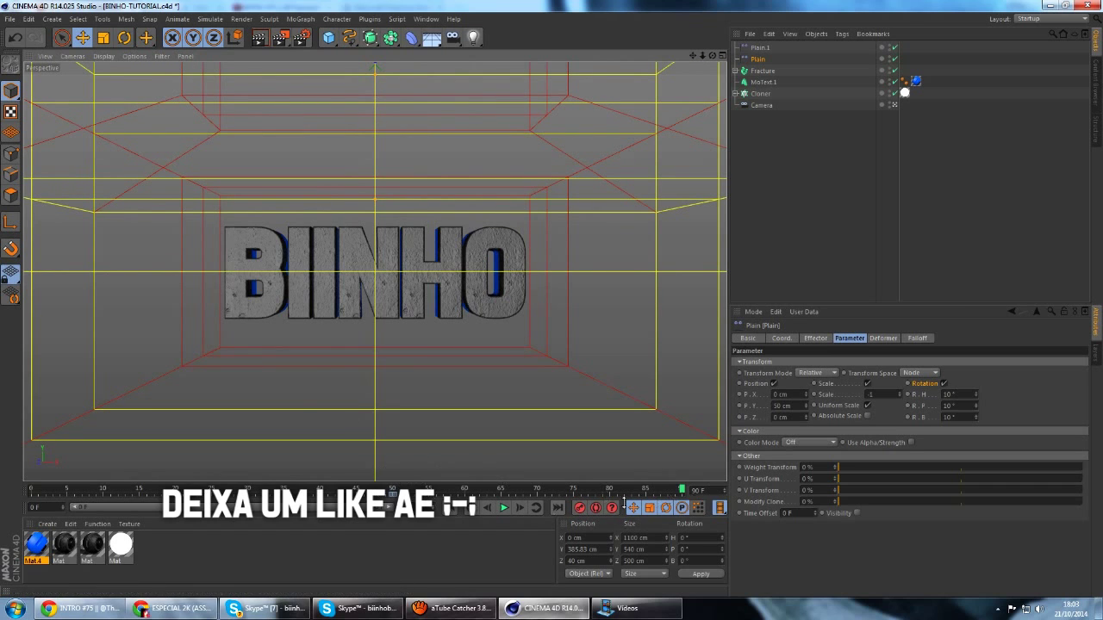
click(798, 406)
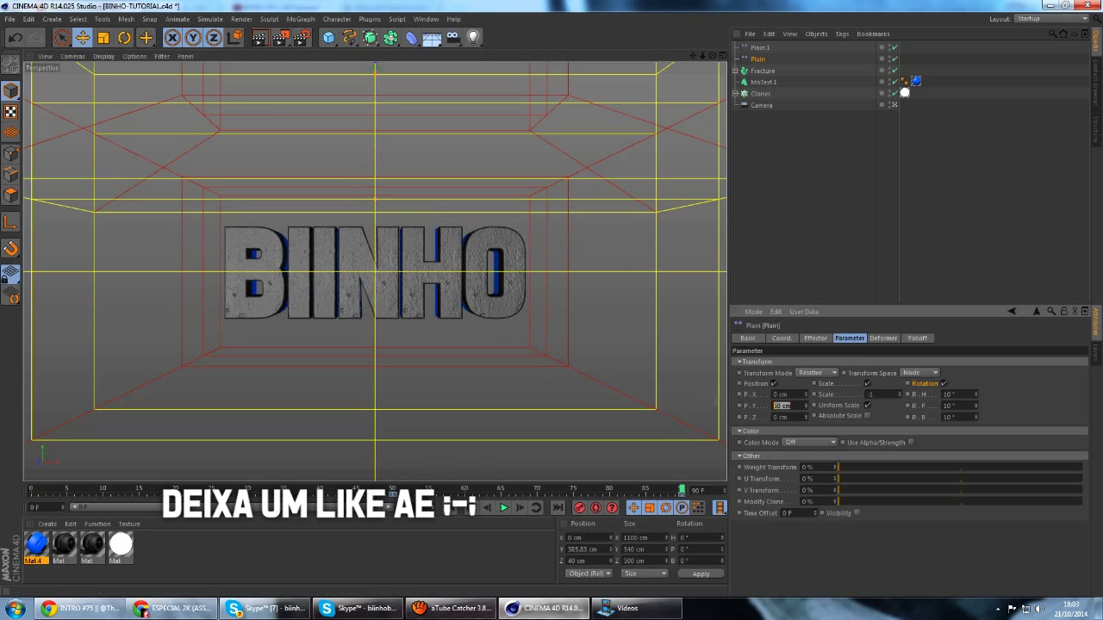
click(772, 383)
mouse_move(52, 490)
mouse_down()
mouse_move(553, 498)
mouse_move(666, 472)
mouse_up()
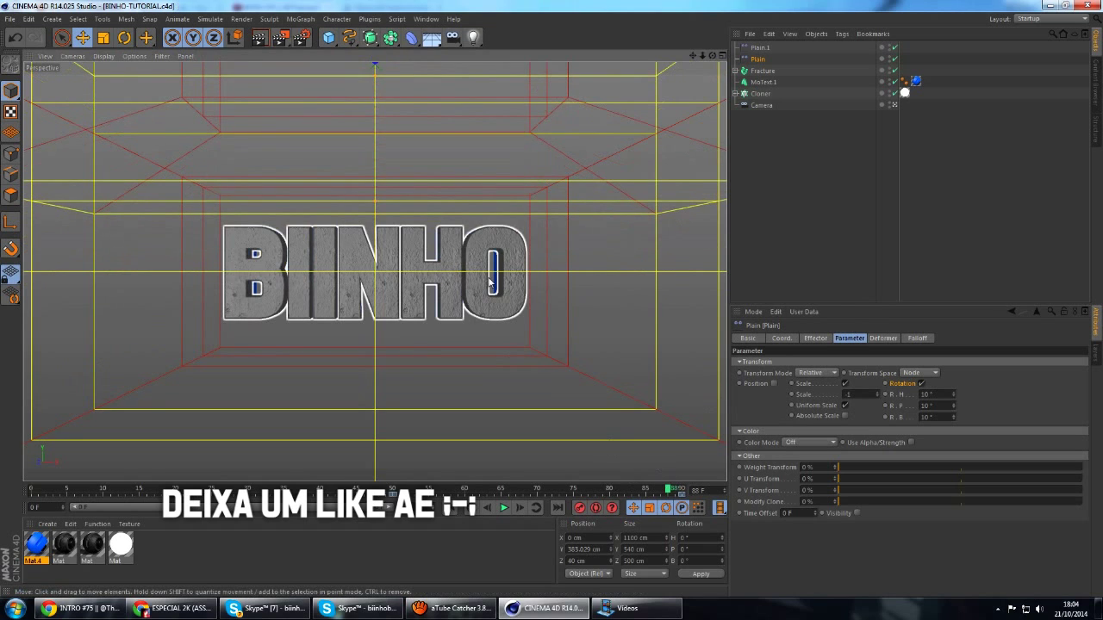
drag(669, 496, 681, 491)
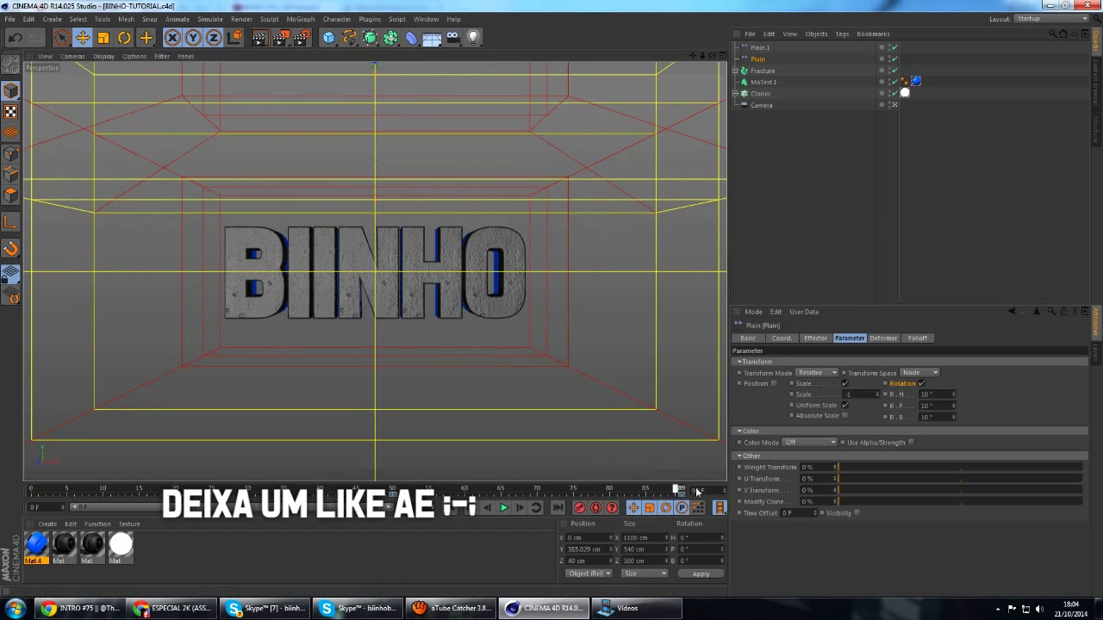
click(969, 181)
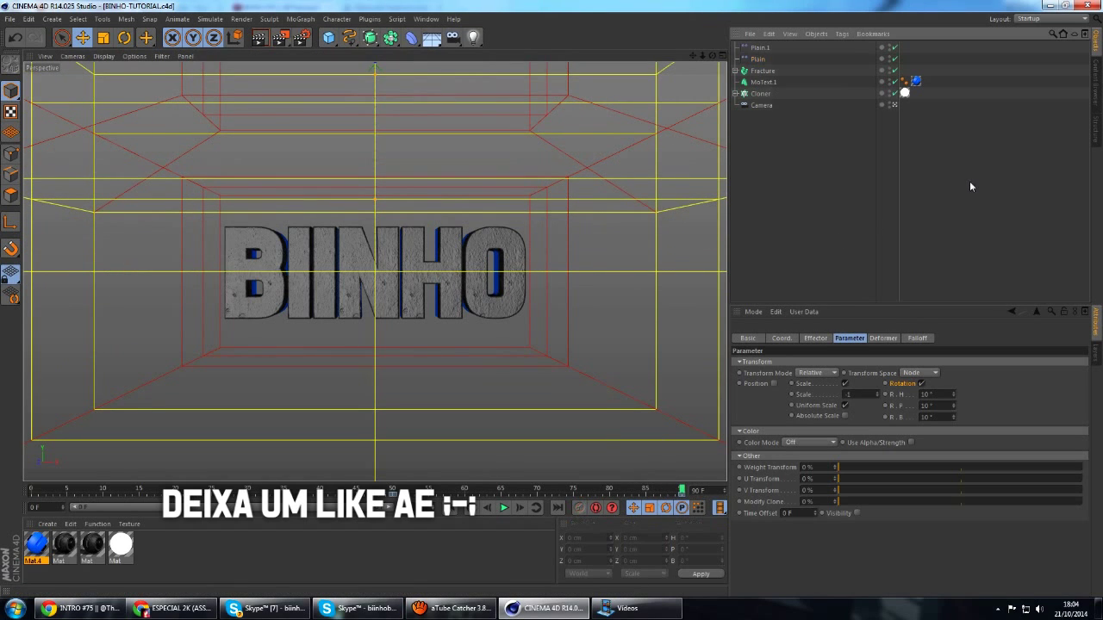
Step: At the first frame, enable Rotation on Plain.1 with 14° heading and extra pitch
click(760, 49)
drag(465, 491, 31, 489)
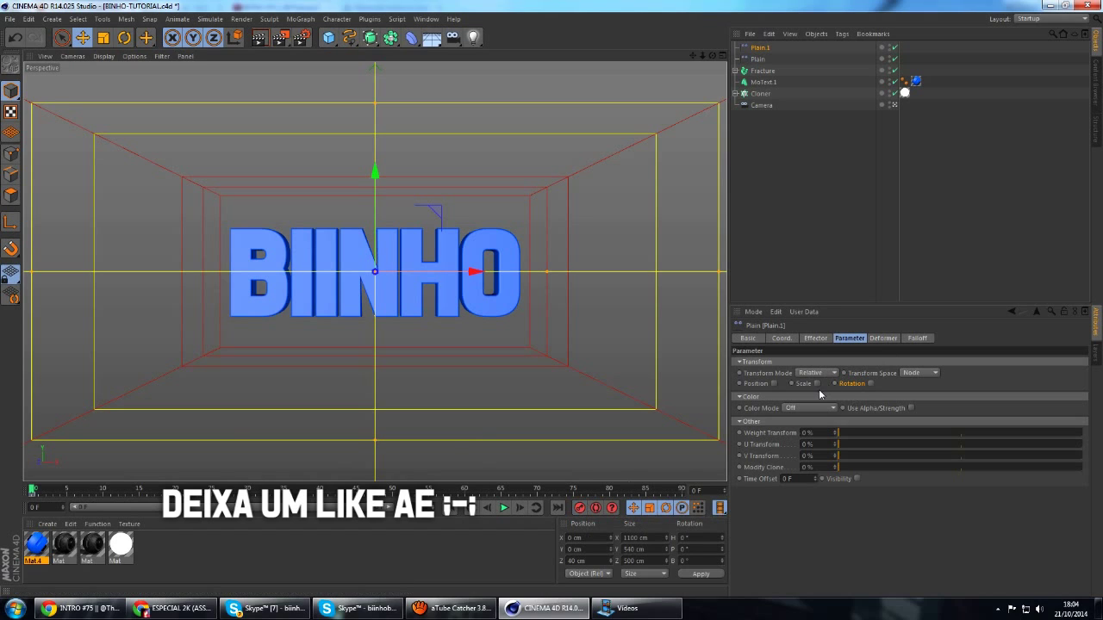
click(870, 383)
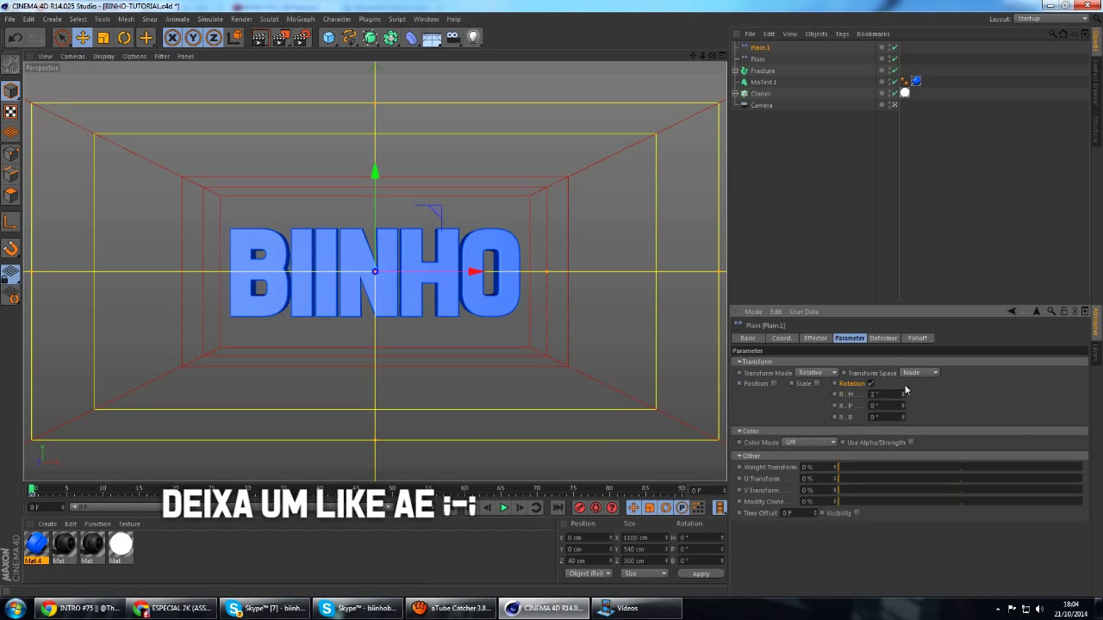
drag(902, 398, 902, 396)
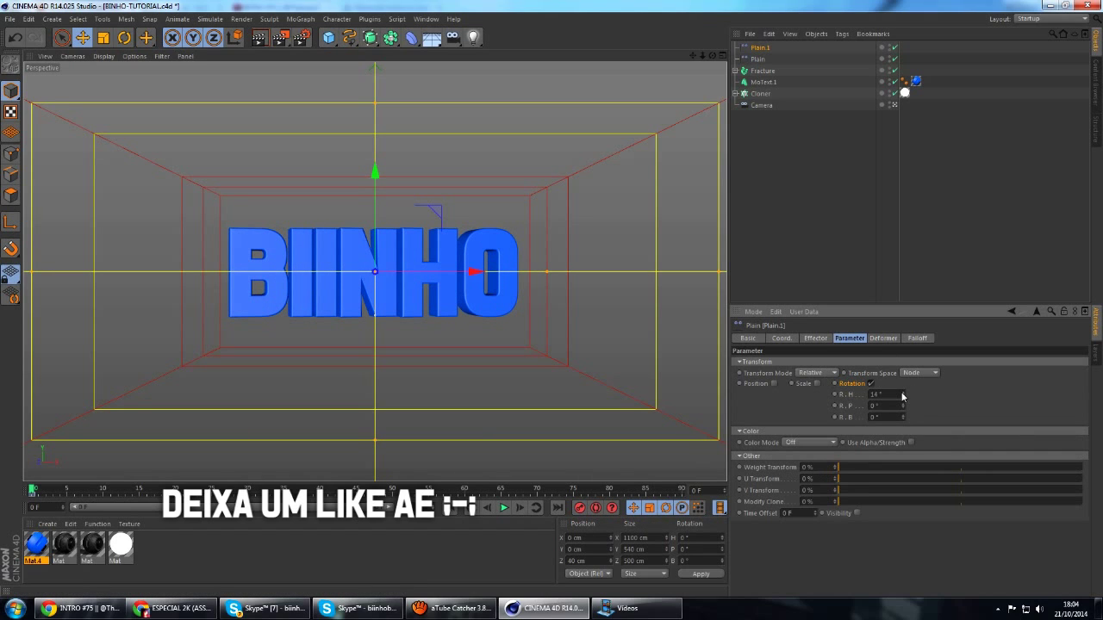
drag(905, 411, 902, 419)
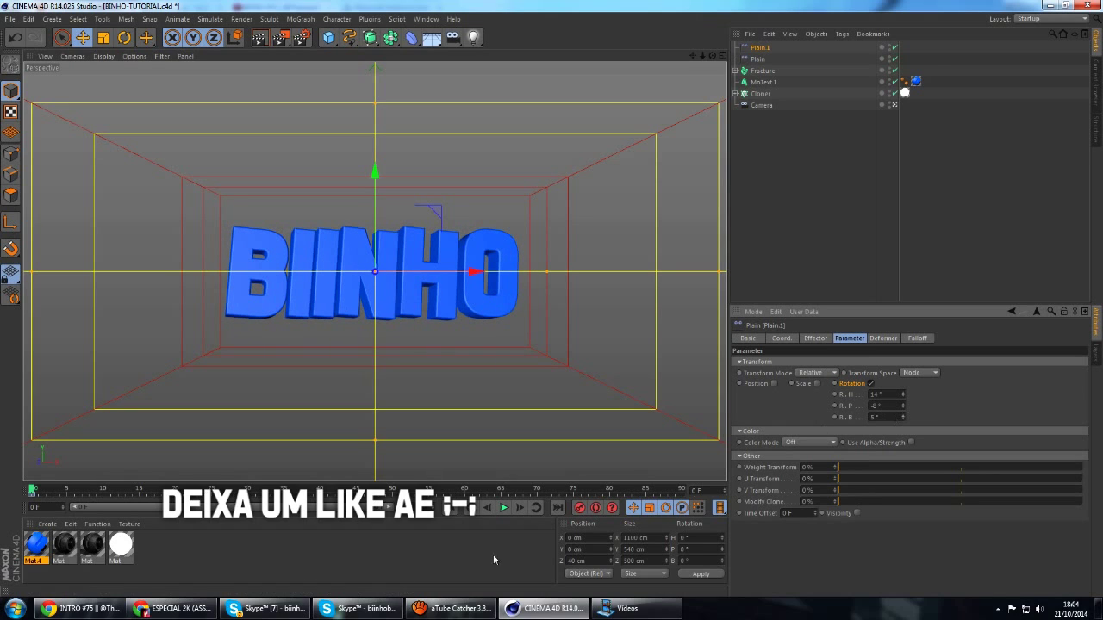
Step: Give Plain.1 a uniform scale of -1 and enable its position offset
click(815, 385)
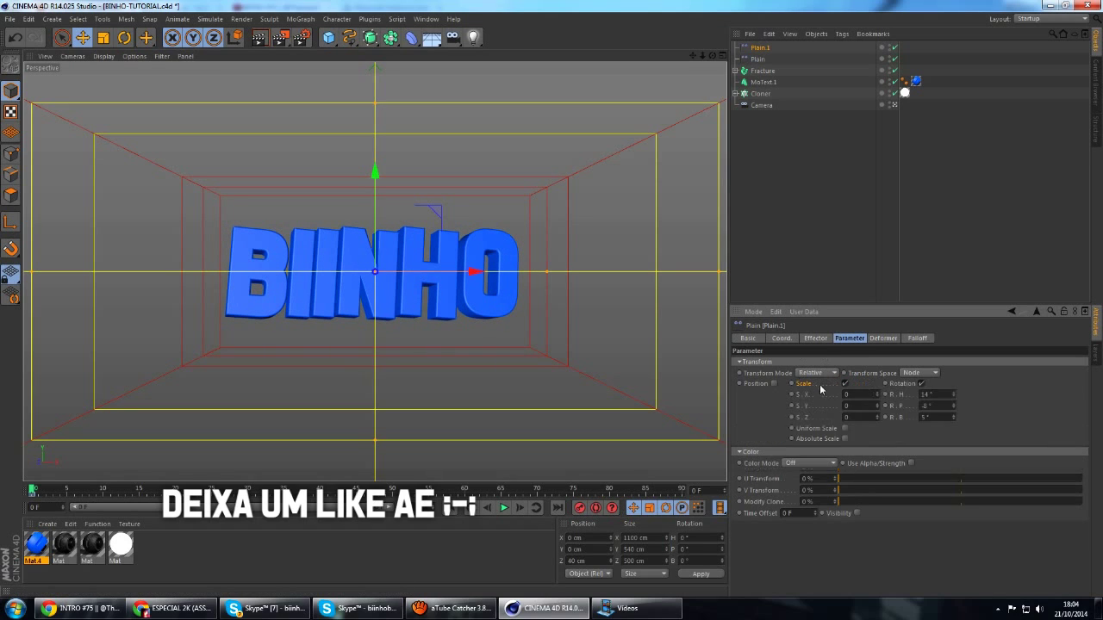
click(845, 428)
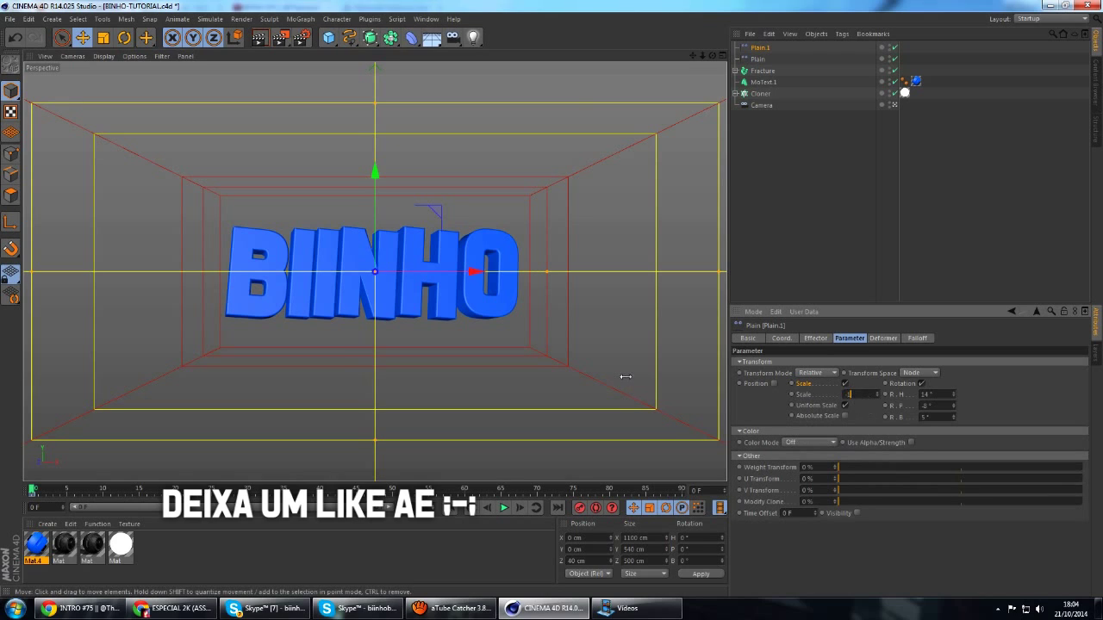
text(1)
key(Return)
click(773, 383)
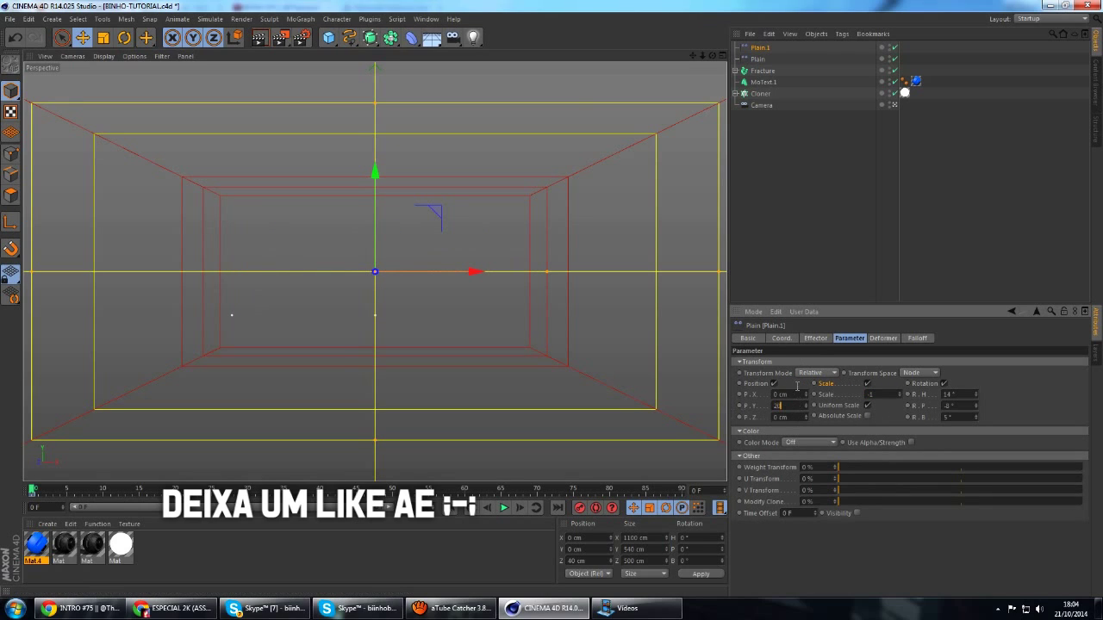
click(815, 187)
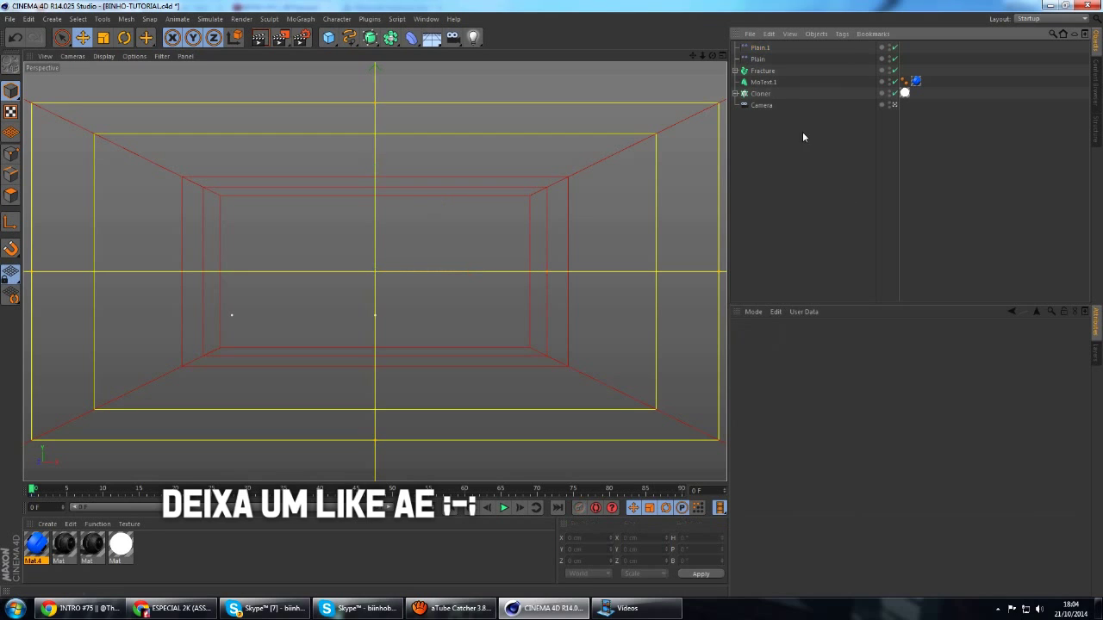
Step: Keyframe Plain.1 at frame 36 slid right along X to about 794 cm
click(758, 48)
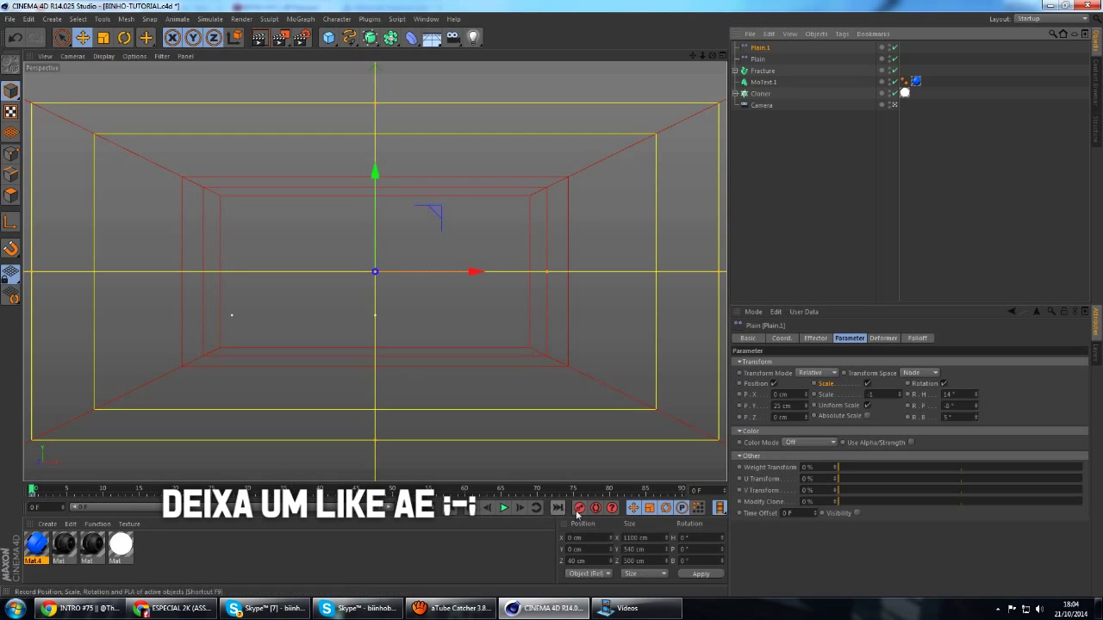
drag(32, 491, 349, 523)
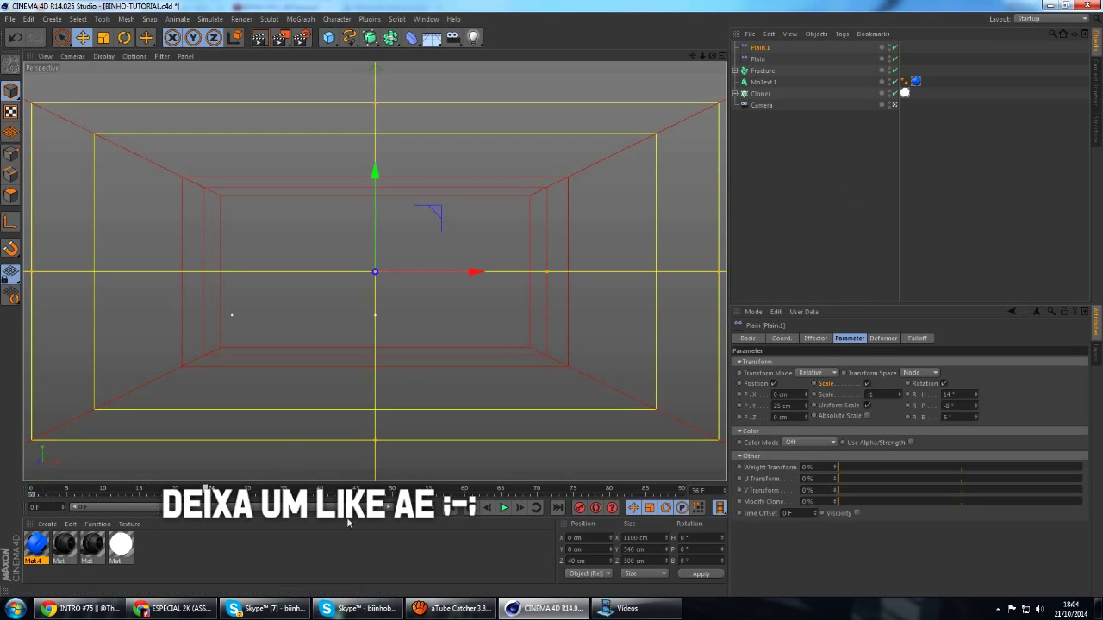
drag(474, 271, 560, 304)
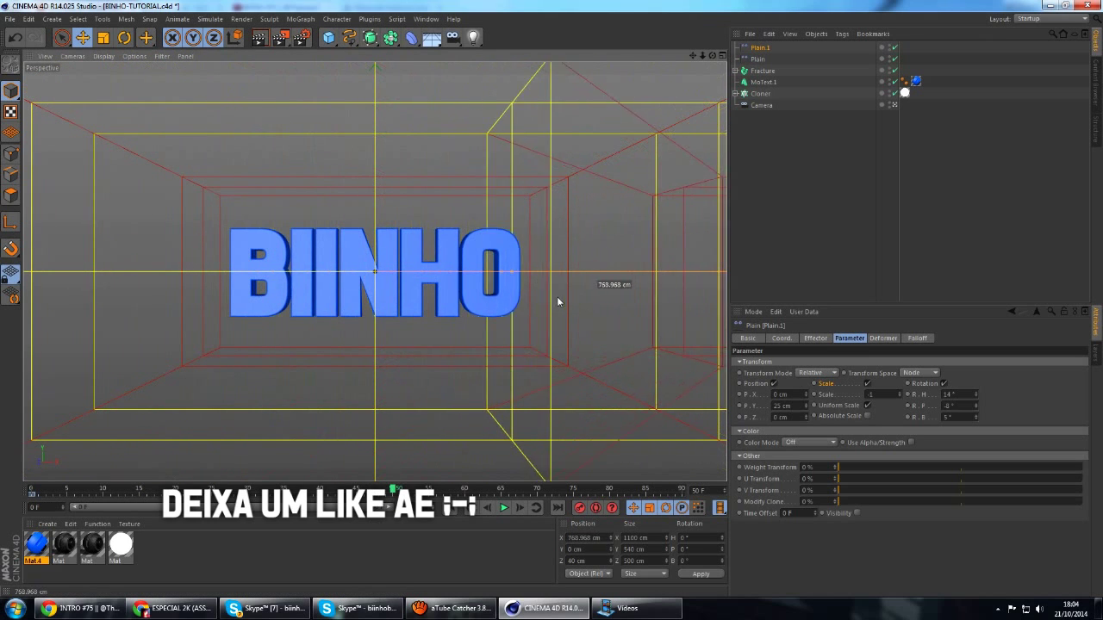
drag(560, 304, 617, 302)
click(579, 508)
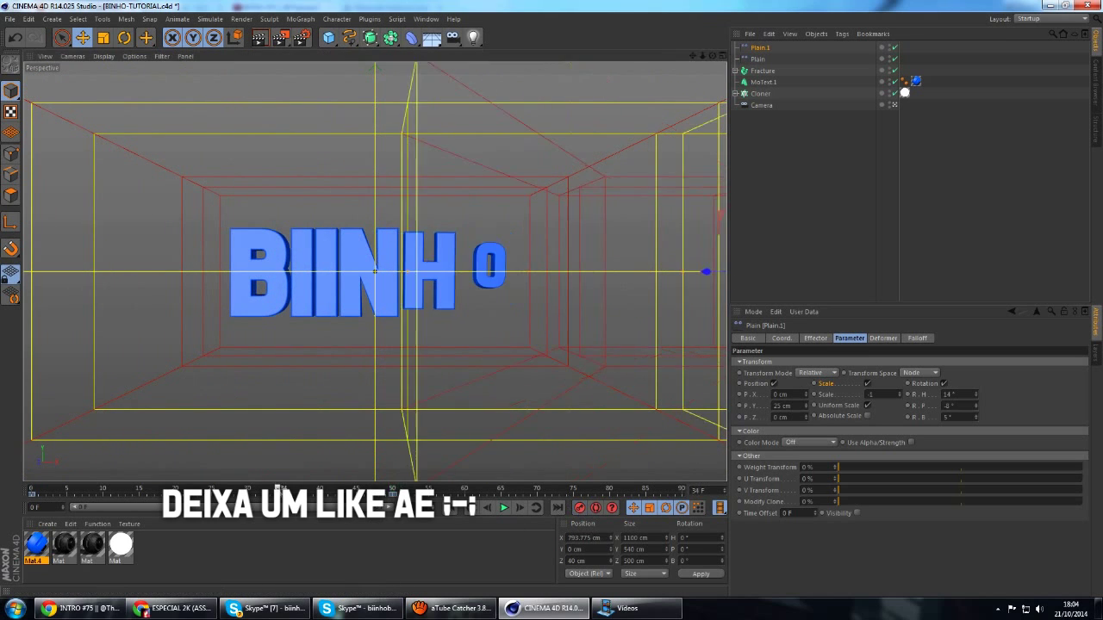
Step: Scrub back to watch the letters appear and set Plain.1's Y offset to 35 cm
drag(392, 491, 241, 491)
click(805, 414)
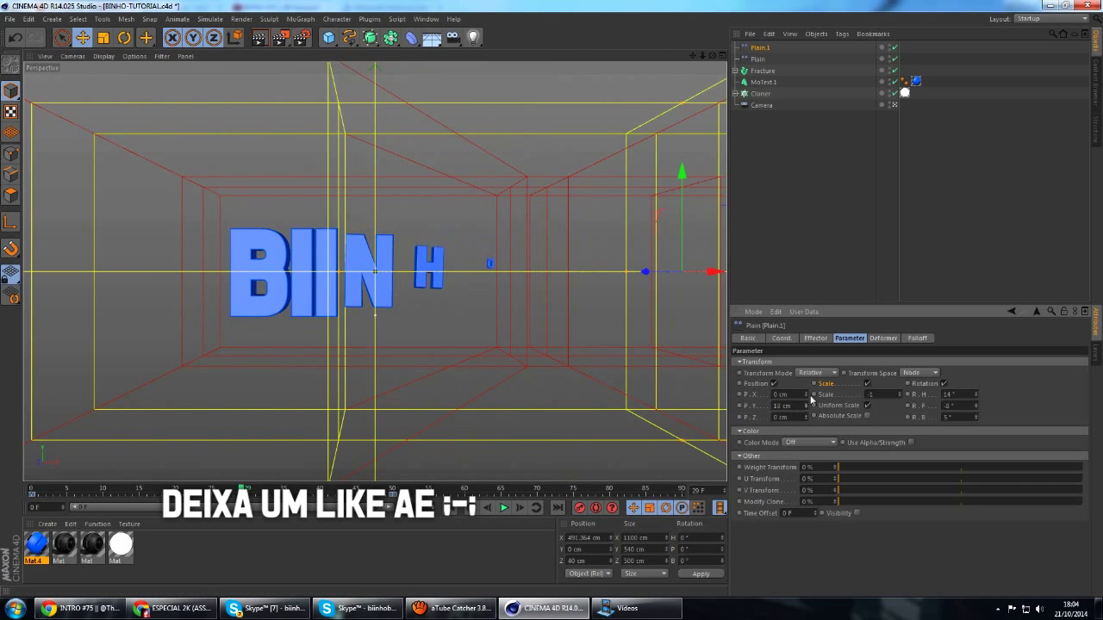
click(805, 410)
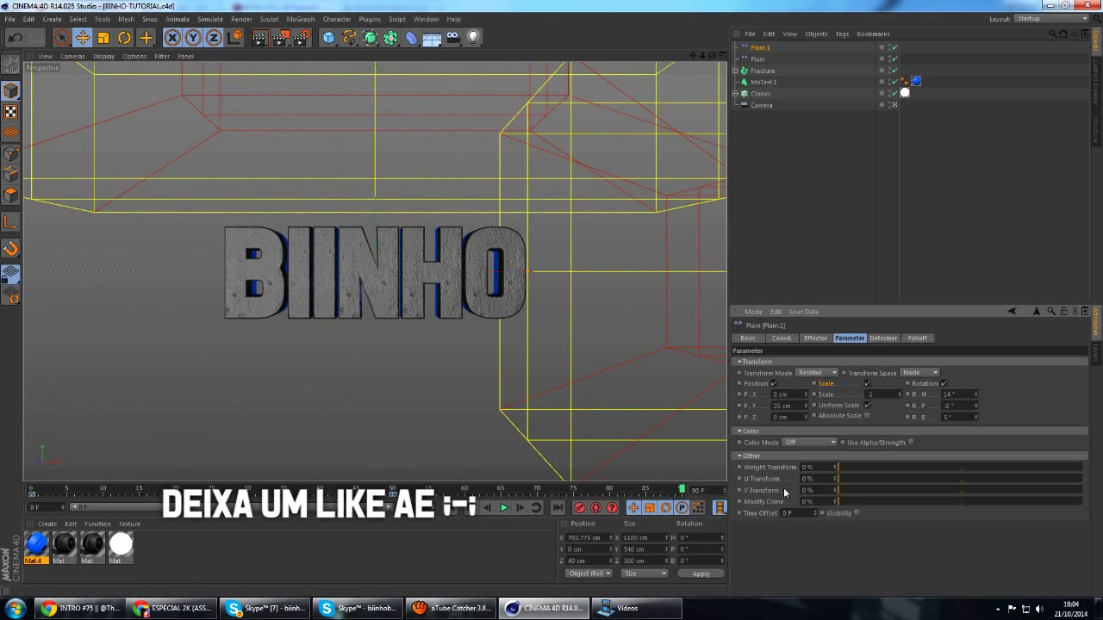
click(936, 206)
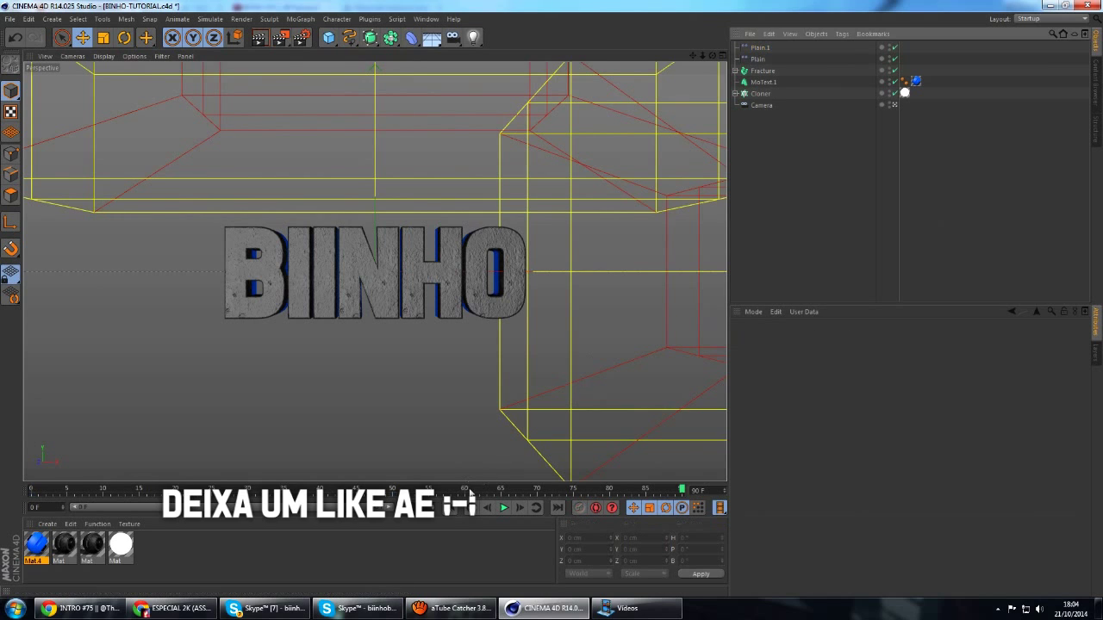
Step: Preview-render the fracture, then extend the timeline to 300 frames and save the project
click(259, 37)
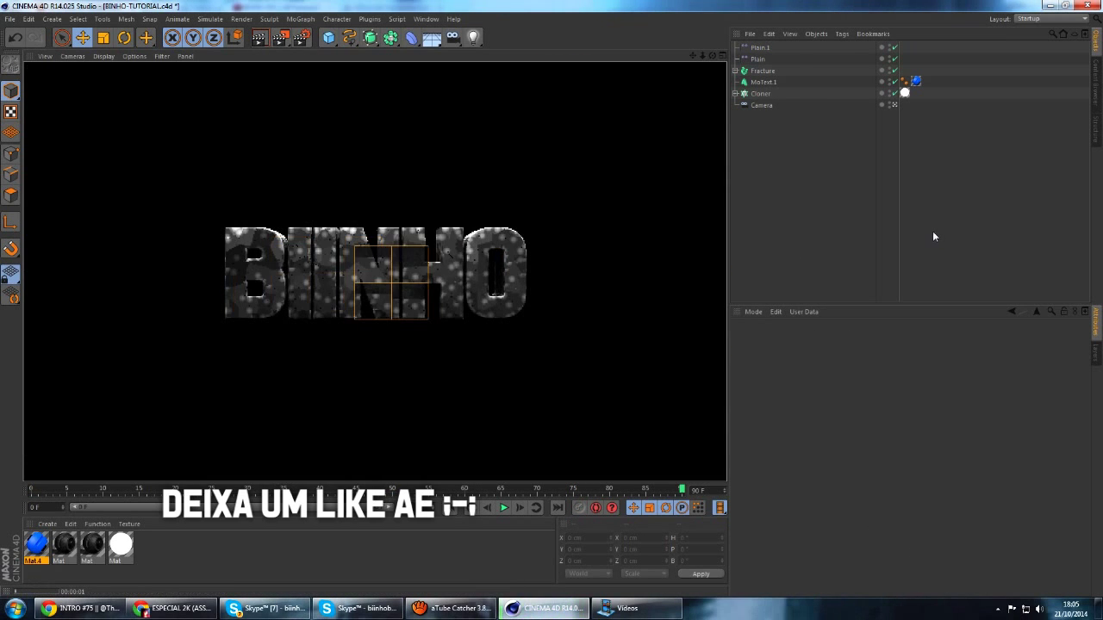
click(550, 490)
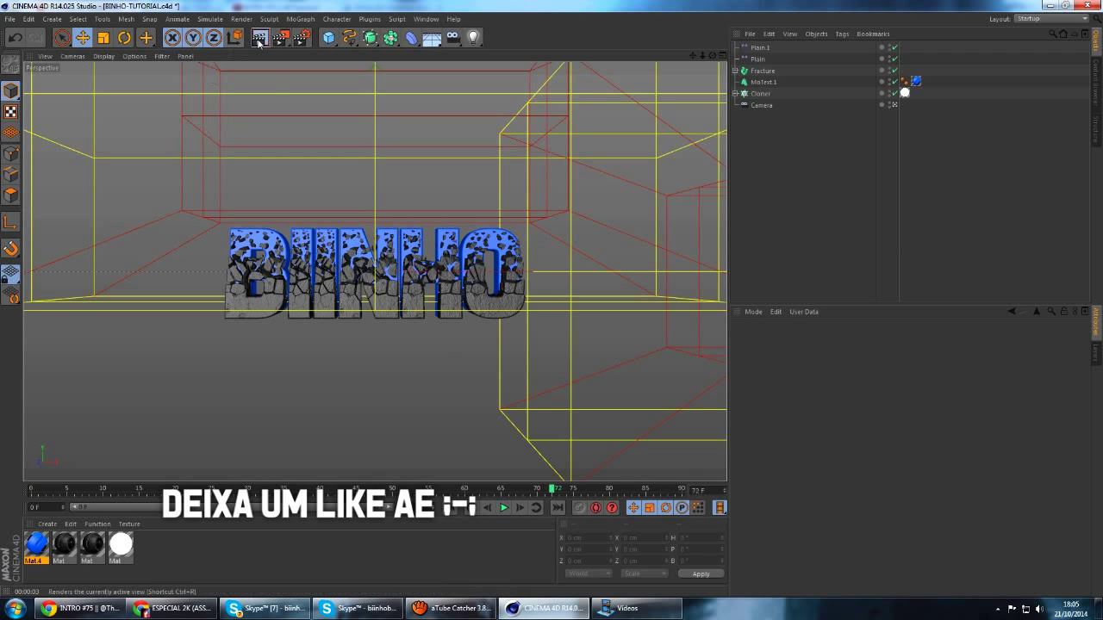
key(ctrl+r)
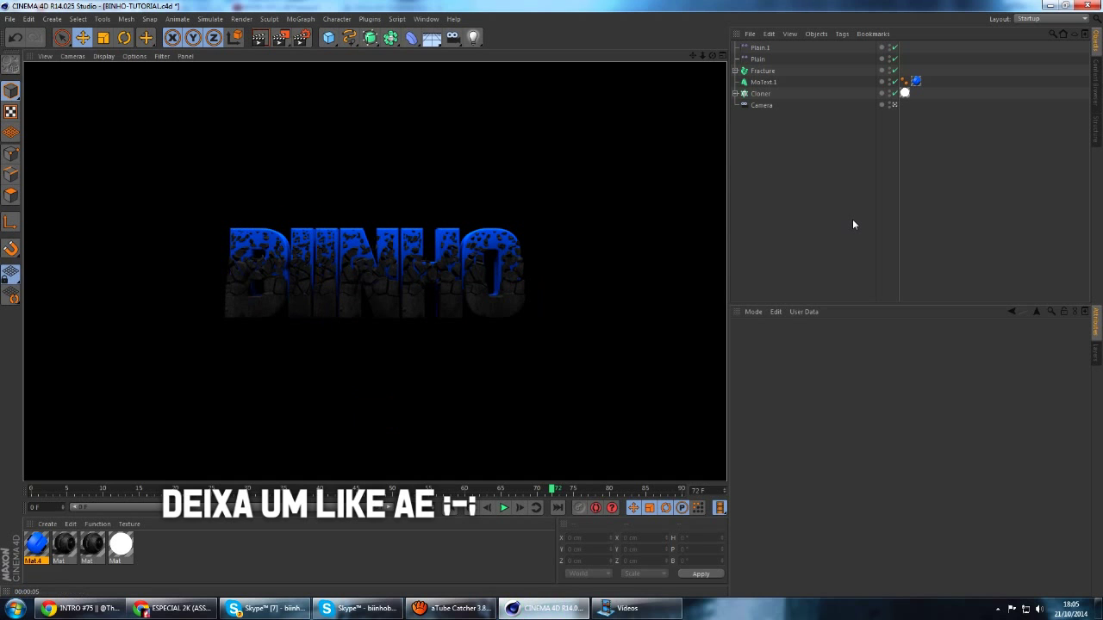
key(F6)
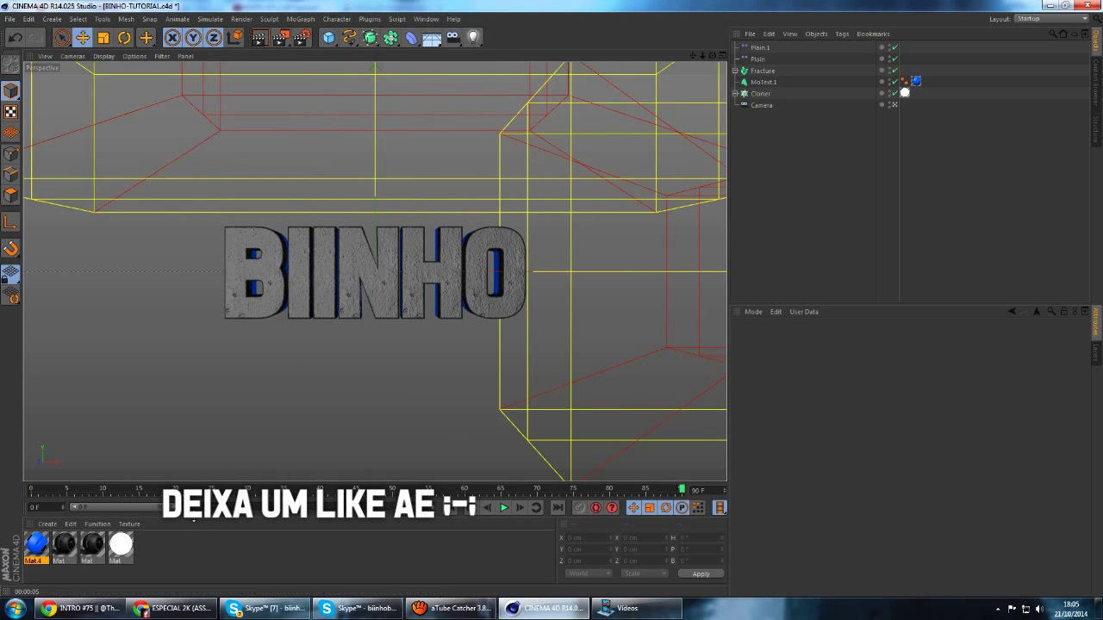
drag(384, 507, 423, 540)
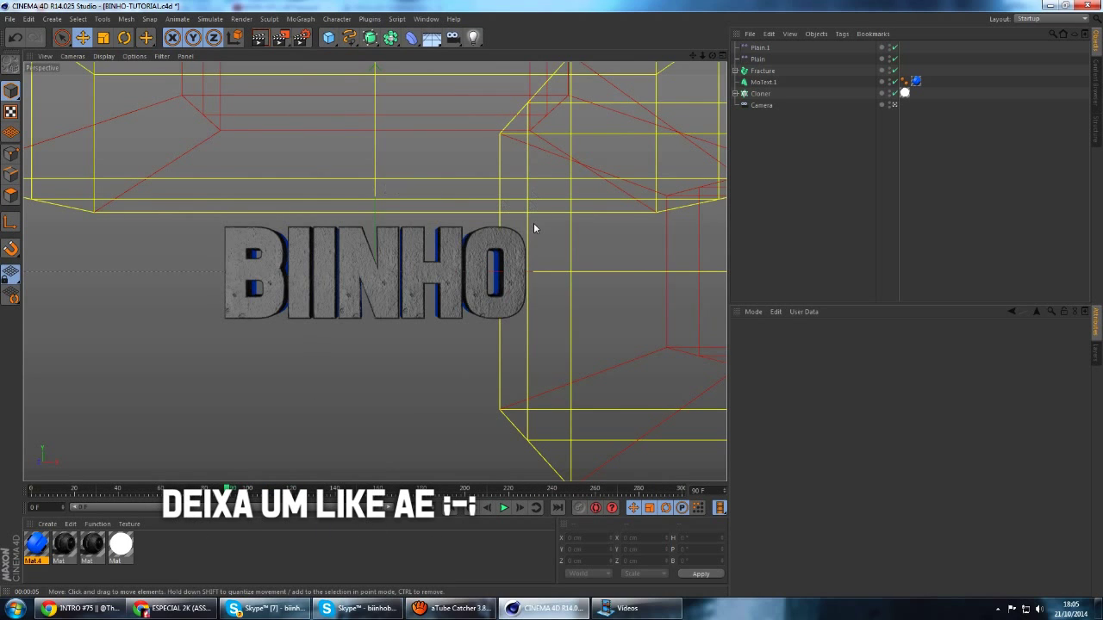
key(ctrl+s)
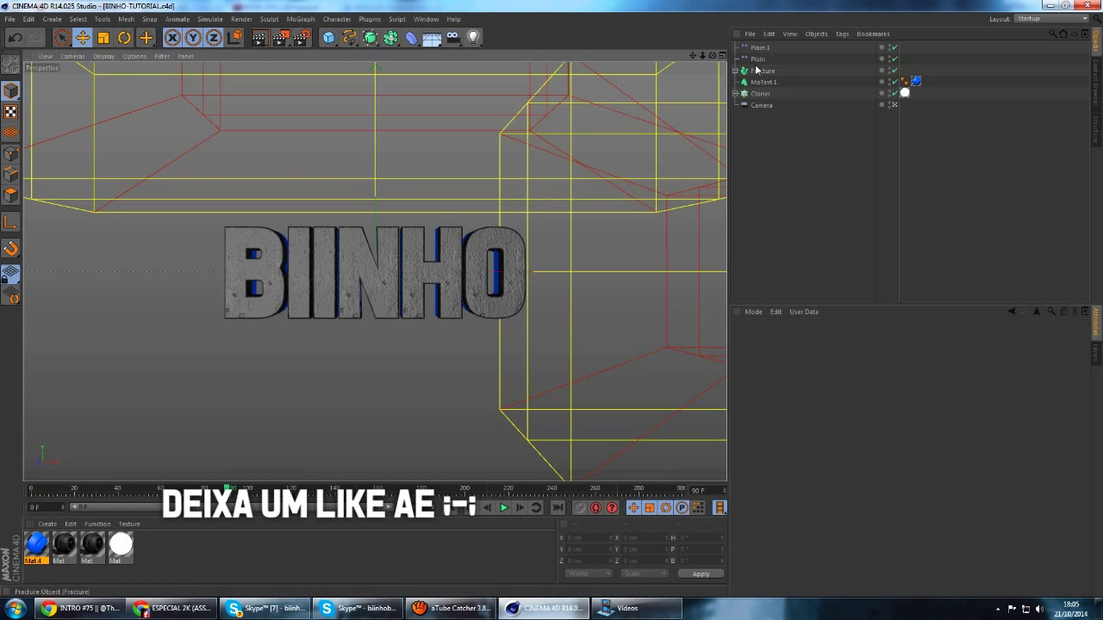
Step: Raise the other Plain effector higher along Y
click(758, 69)
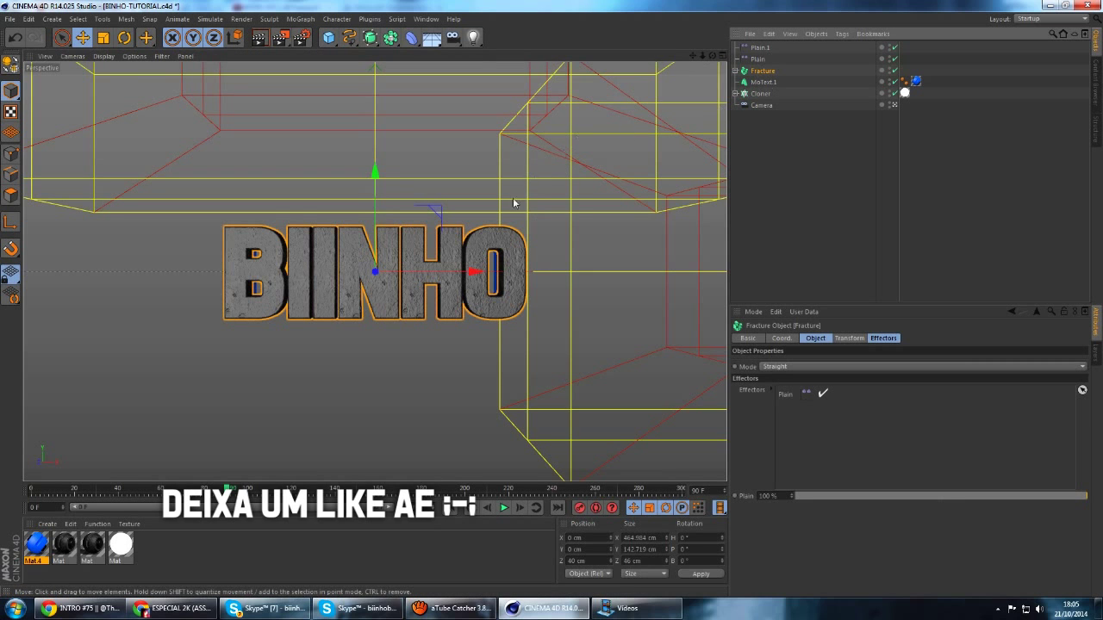
click(758, 48)
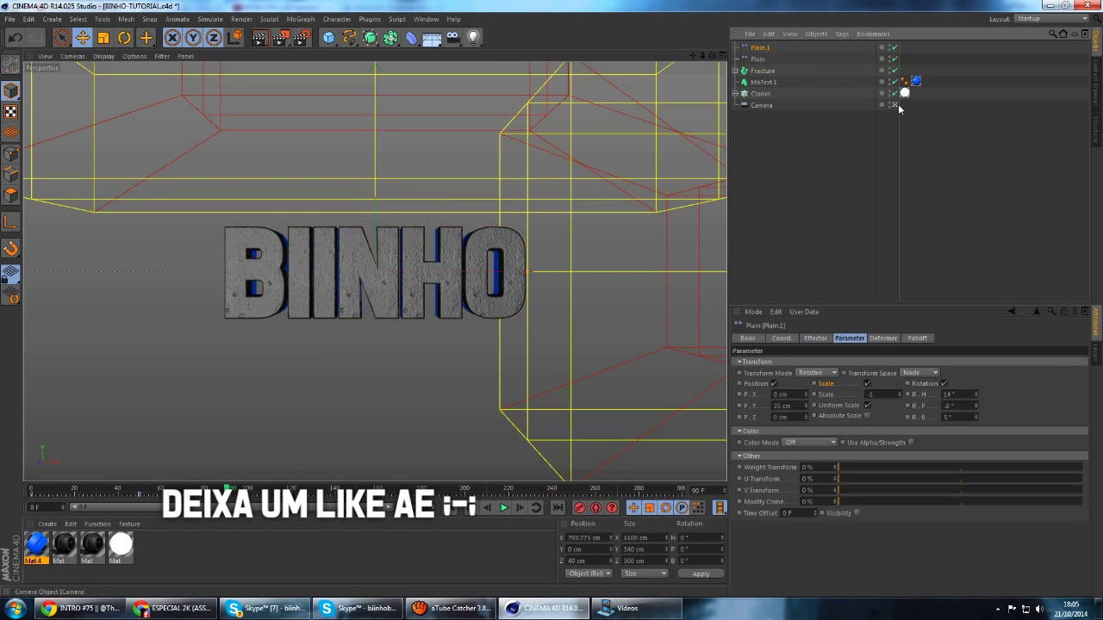
alt+drag(517, 276, 560, 300)
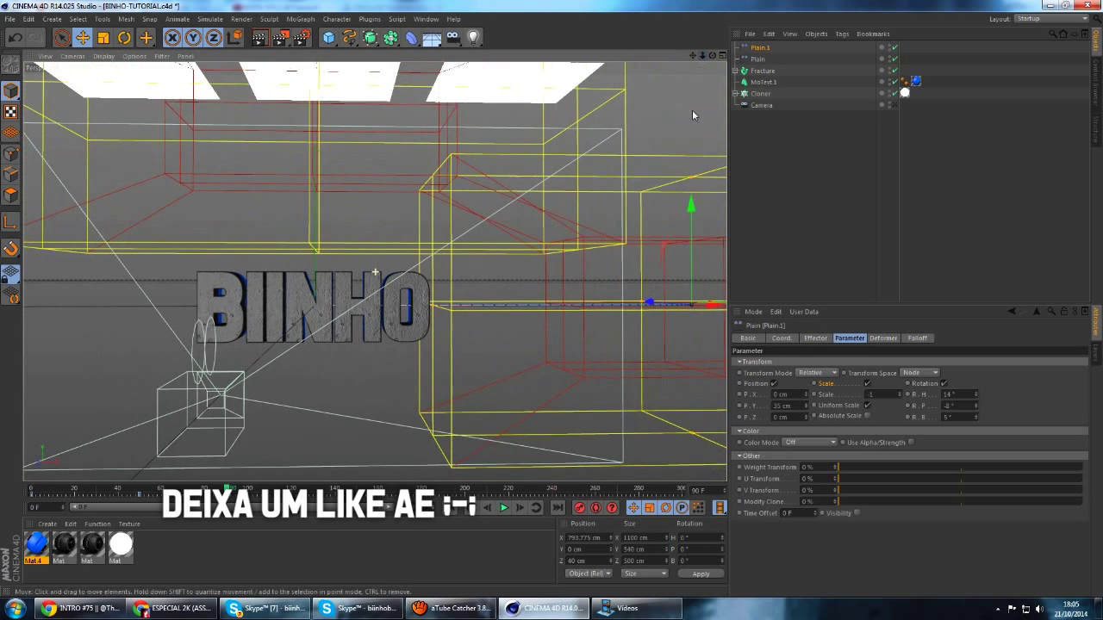
click(757, 59)
drag(316, 83, 564, 454)
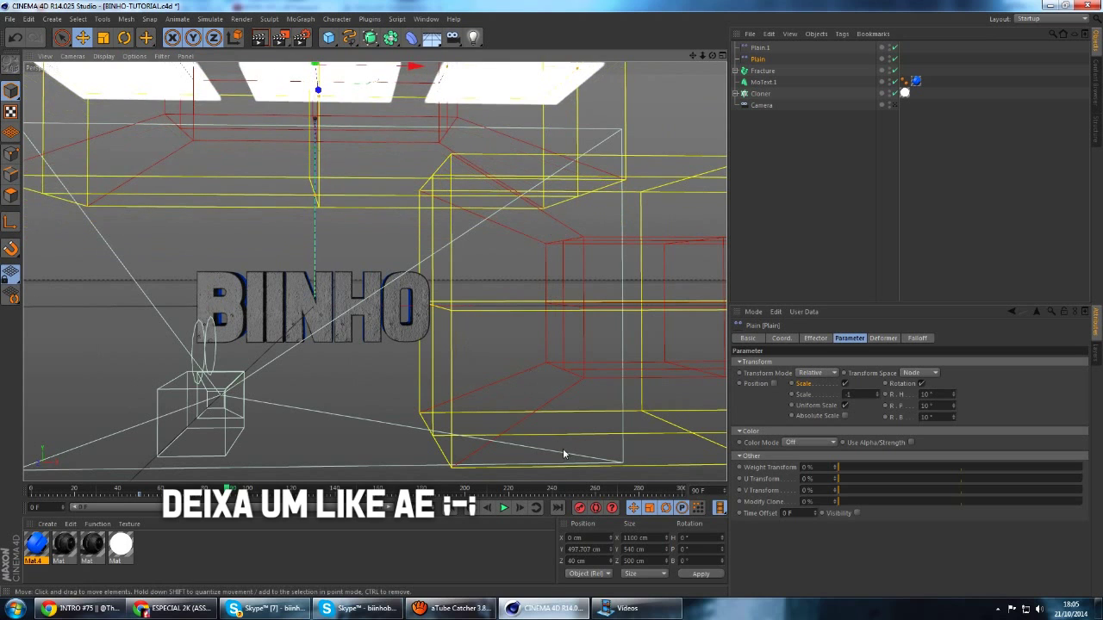
click(902, 118)
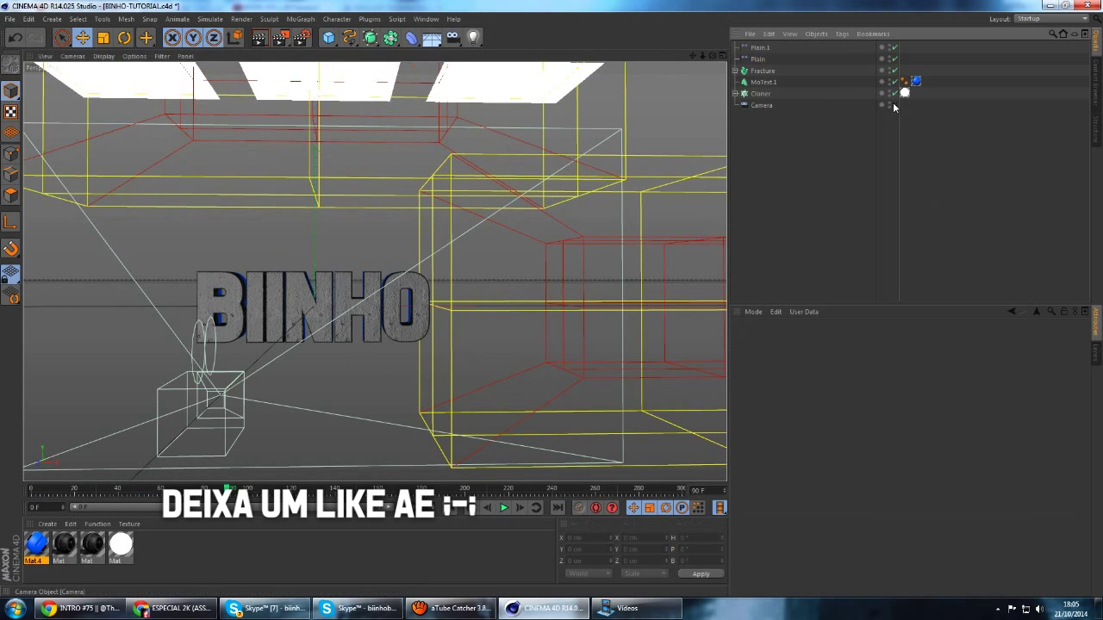
Step: View through the scene camera, check the fracture around frames 65–70, then select Fracture and MoText.1
click(893, 104)
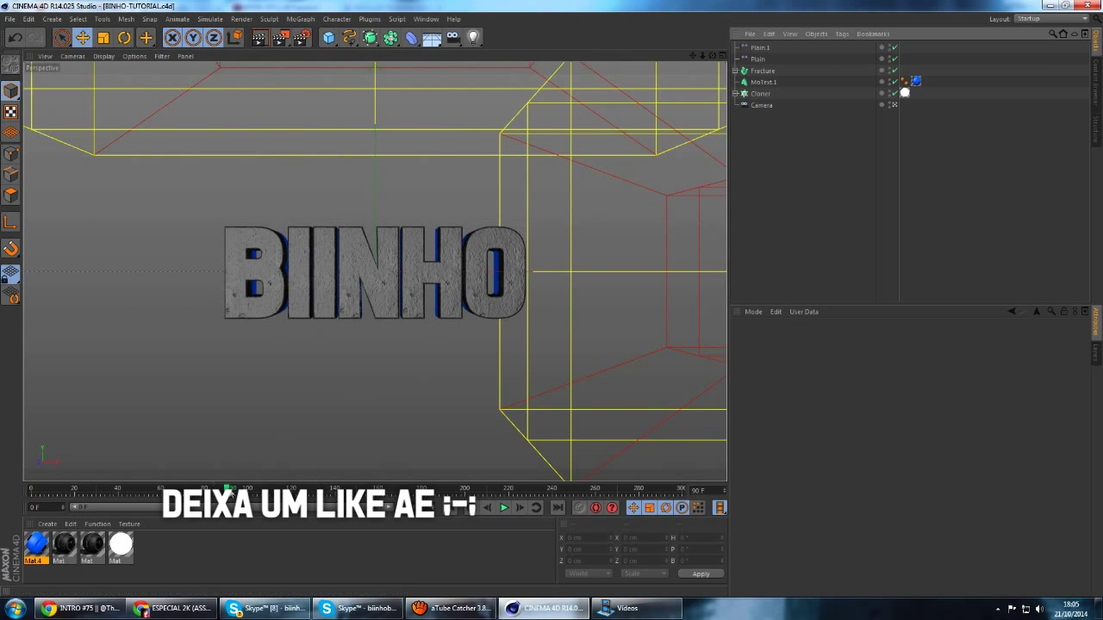
click(226, 488)
mouse_move(227, 489)
mouse_down()
mouse_move(173, 488)
mouse_move(187, 489)
mouse_up()
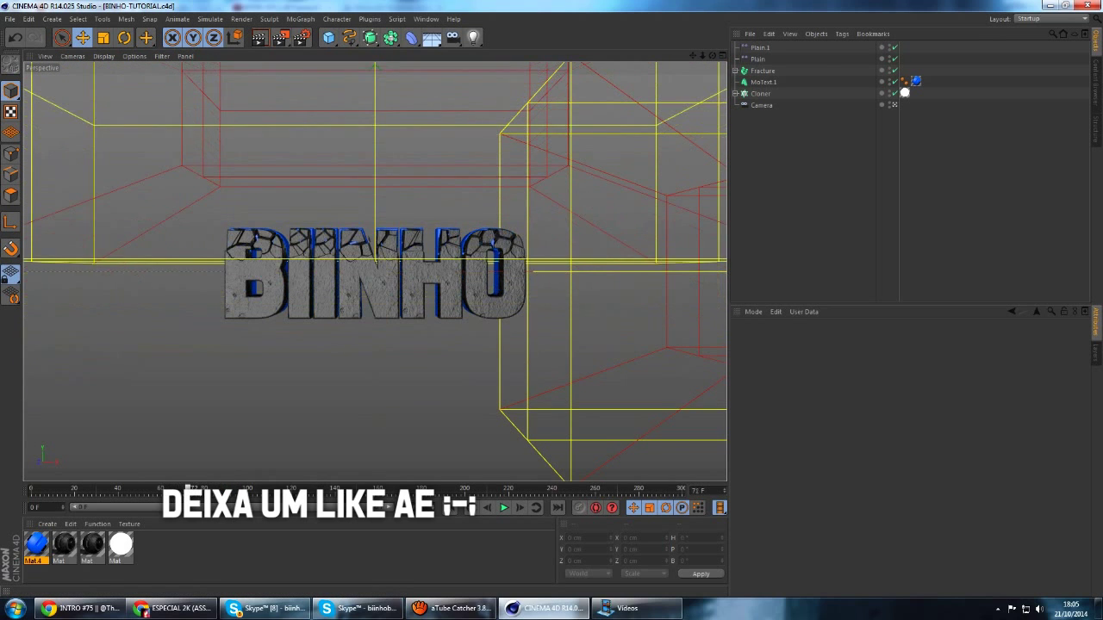
drag(187, 488, 184, 489)
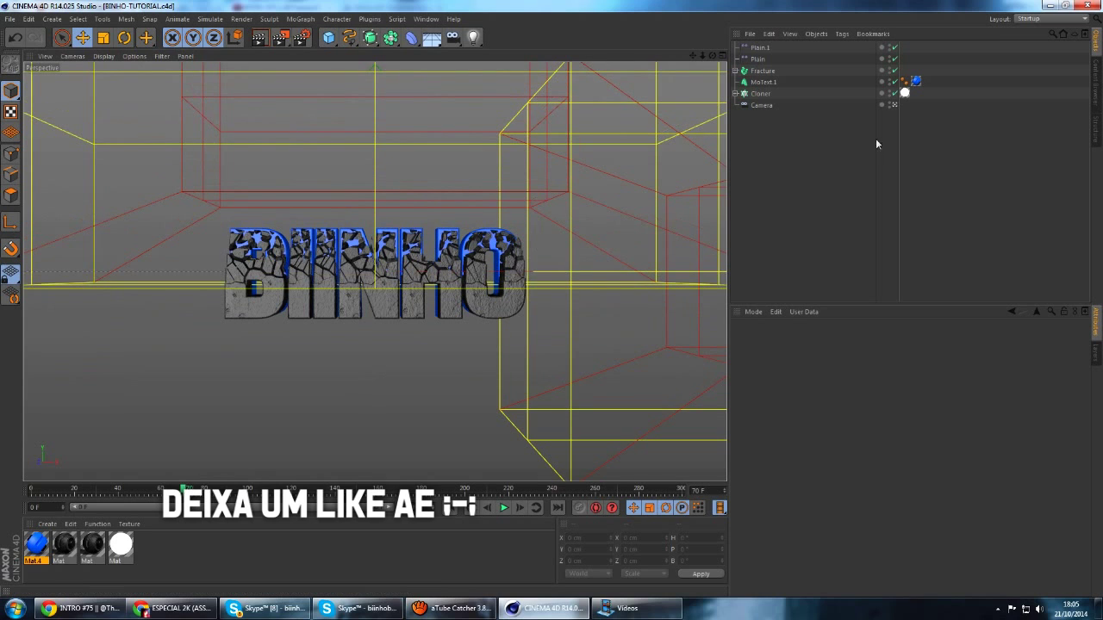
click(765, 71)
ctrl+click(764, 81)
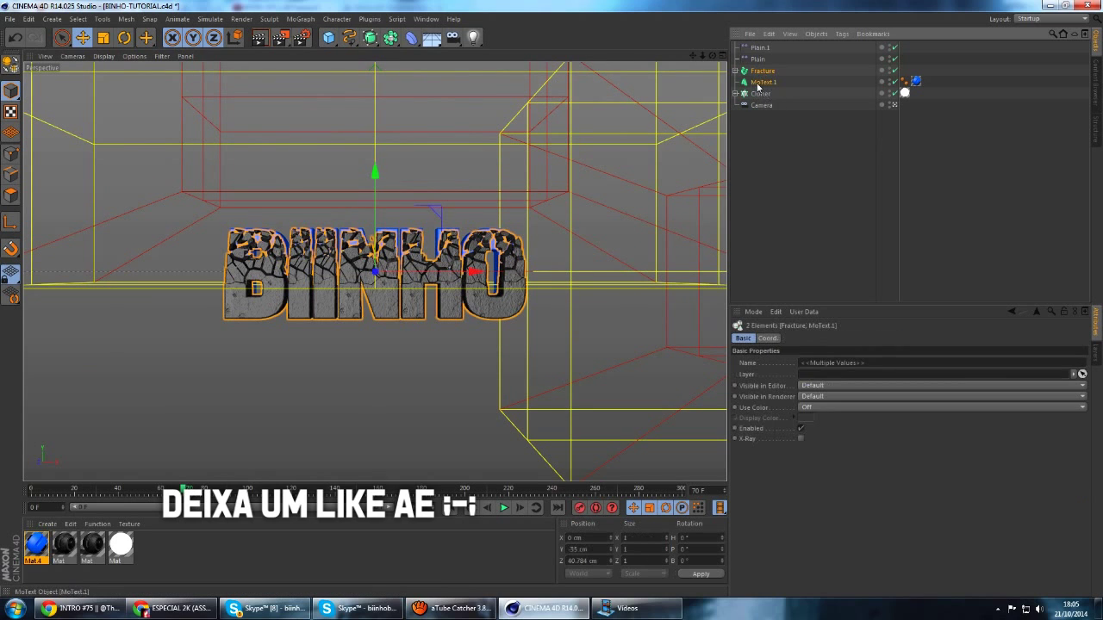
click(536, 507)
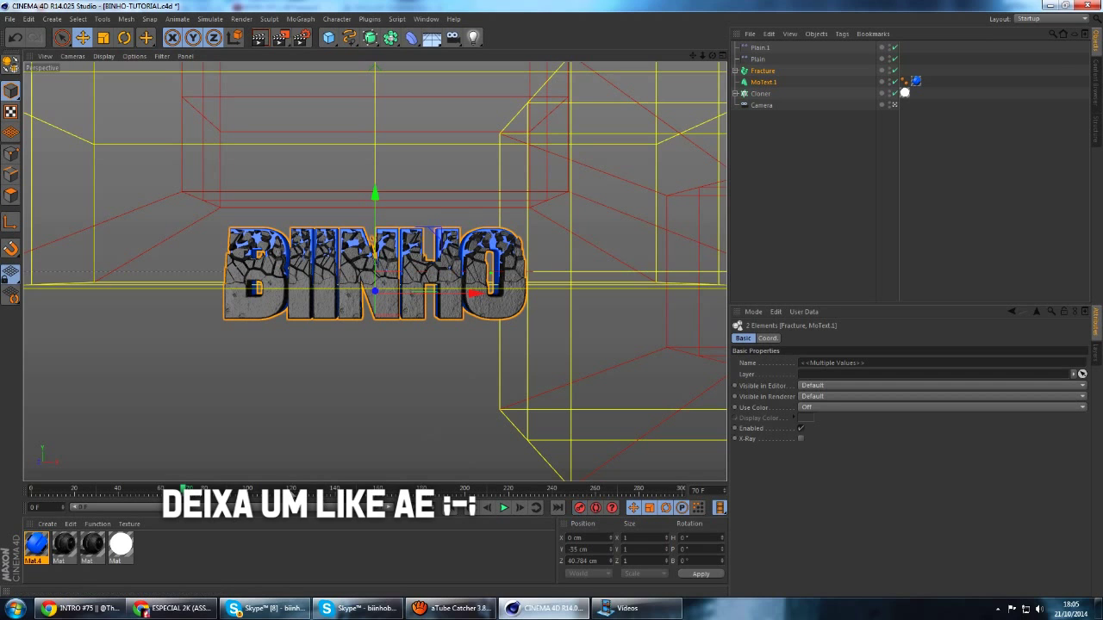
click(124, 37)
drag(414, 299, 551, 298)
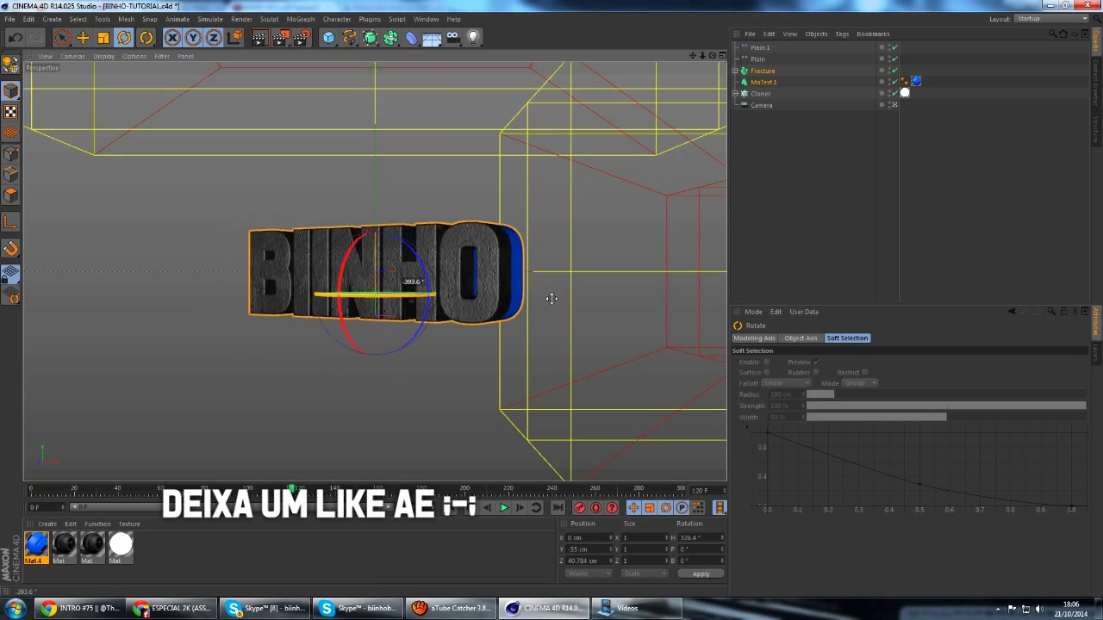
drag(551, 299, 552, 298)
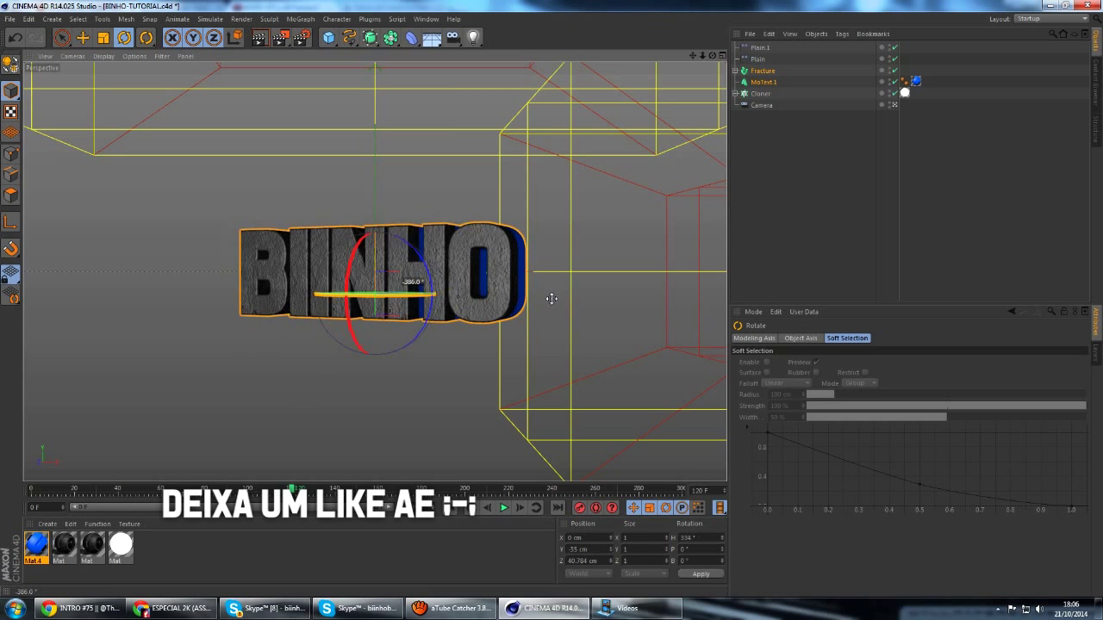
drag(364, 267, 349, 278)
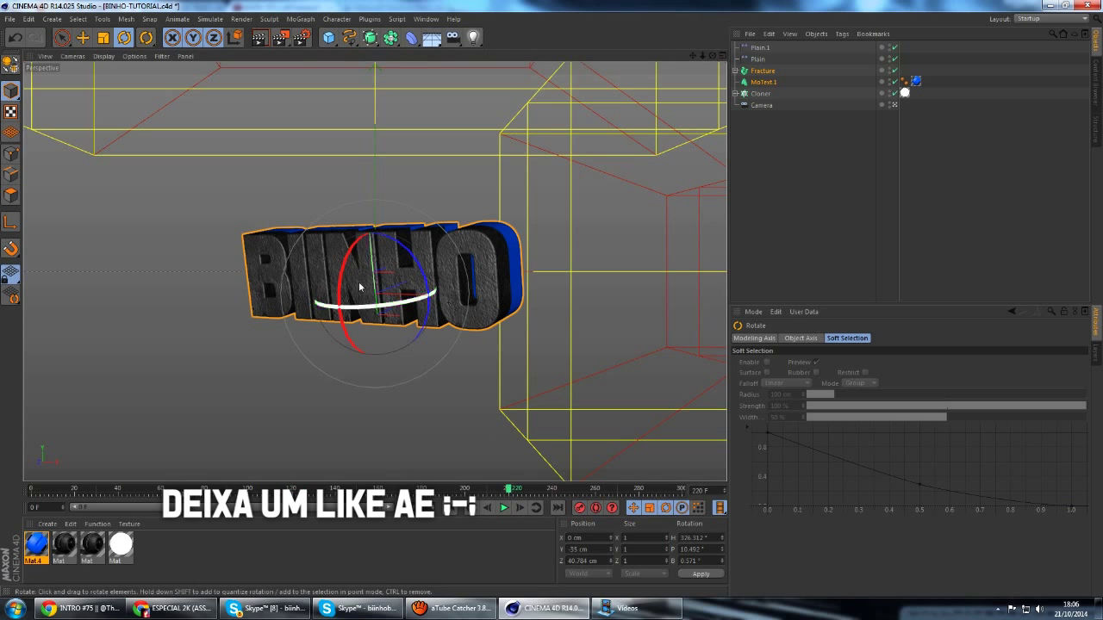
drag(350, 278, 371, 261)
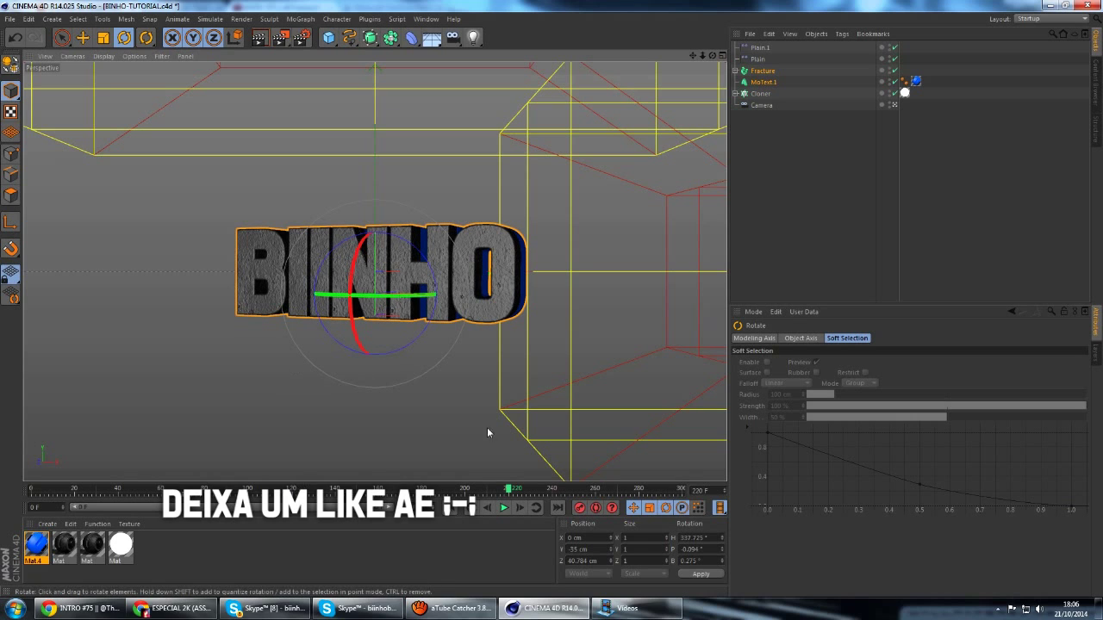
drag(250, 489, 266, 488)
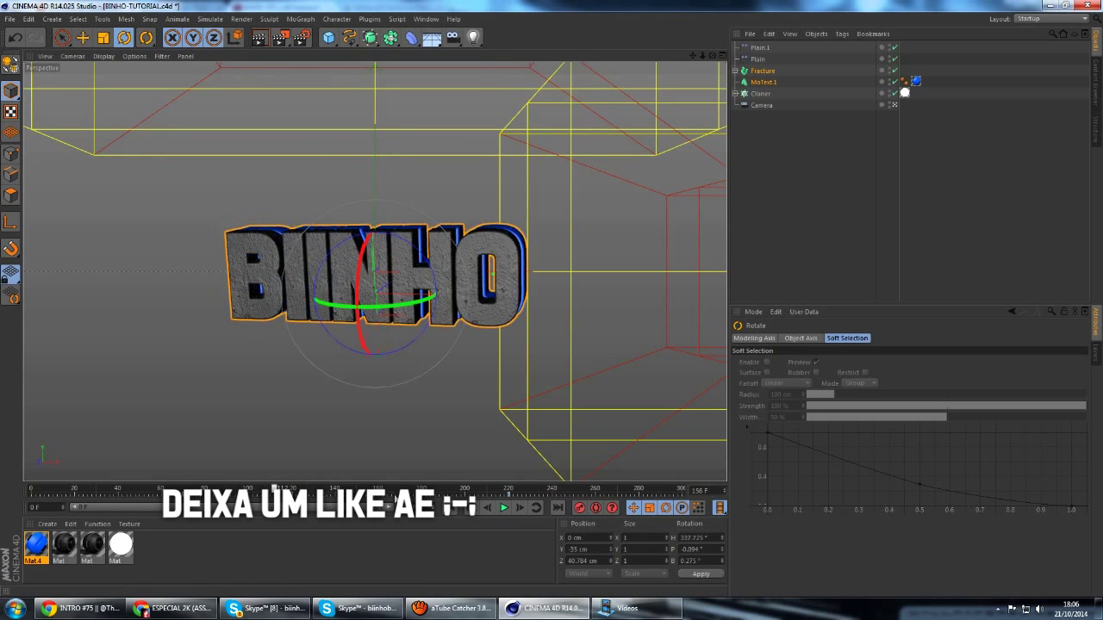
mouse_move(267, 488)
mouse_down()
mouse_move(505, 489)
mouse_move(465, 490)
mouse_up()
Step: At frame 300, rotate the BIINHO text to H 23.332°, P -18.862°, B 1.09°, then scrub back to check
click(511, 495)
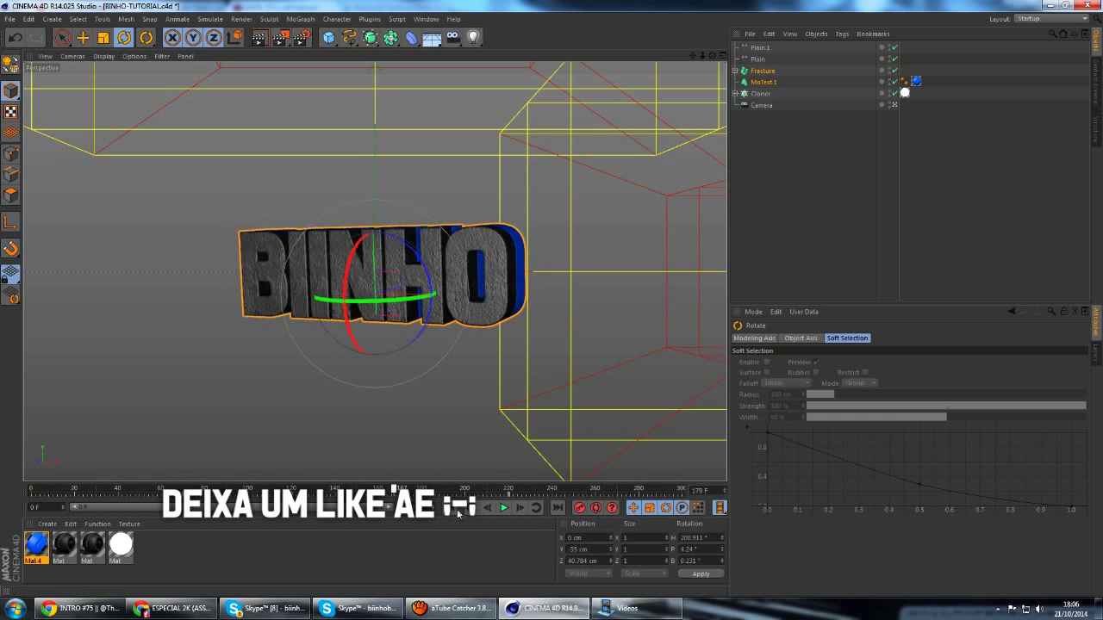
click(557, 507)
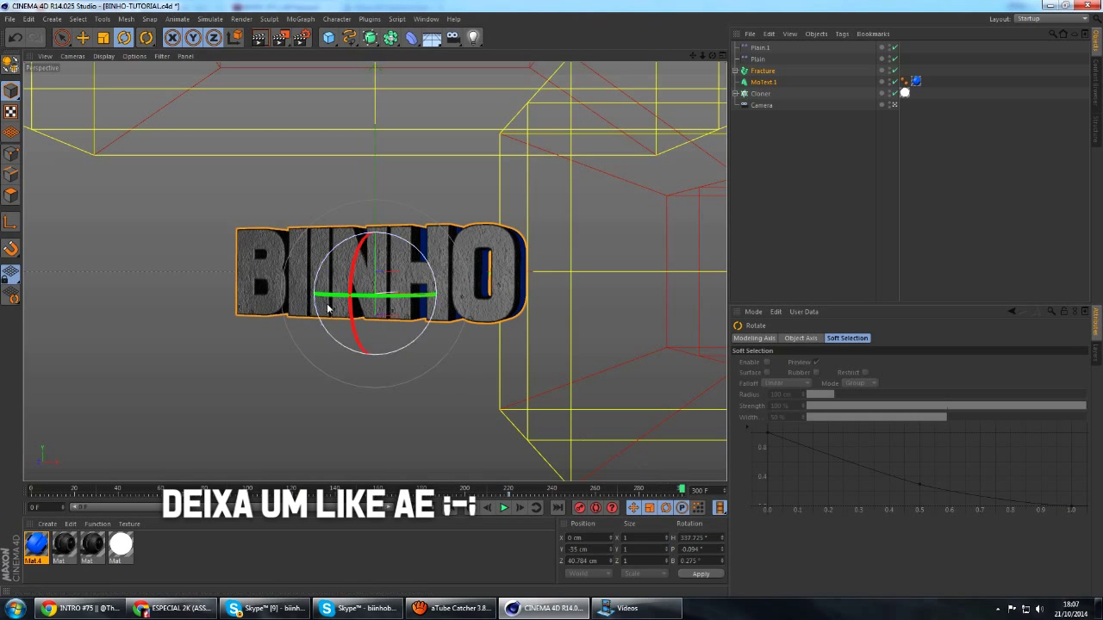
mouse_move(345, 305)
mouse_down()
mouse_move(360, 303)
mouse_move(353, 270)
mouse_move(392, 274)
mouse_move(374, 315)
mouse_move(384, 338)
mouse_up()
drag(585, 490, 384, 488)
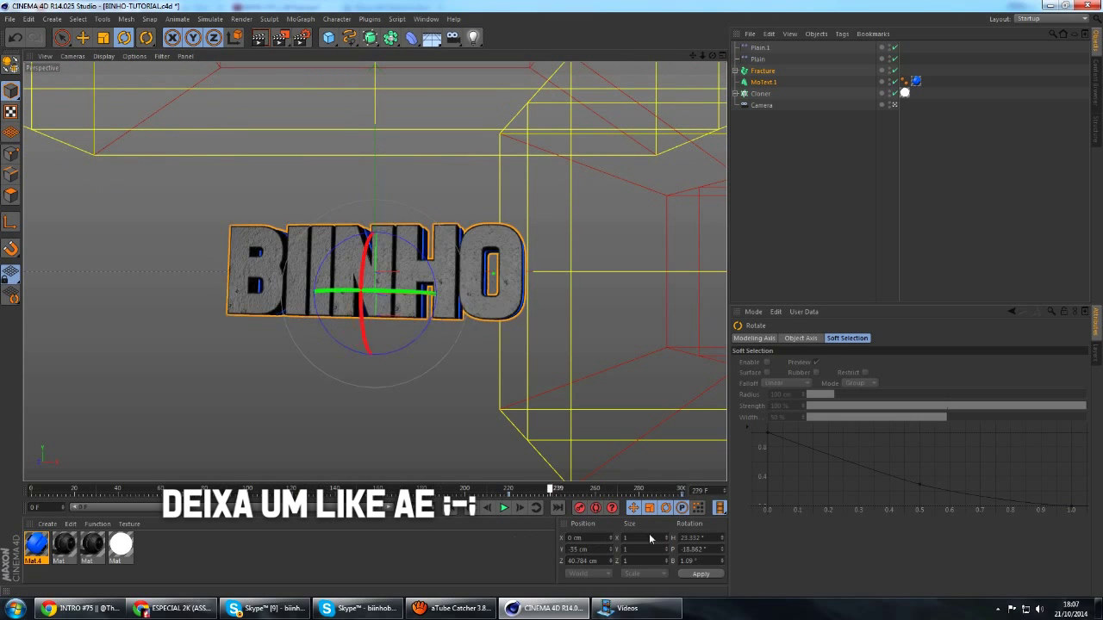
click(86, 37)
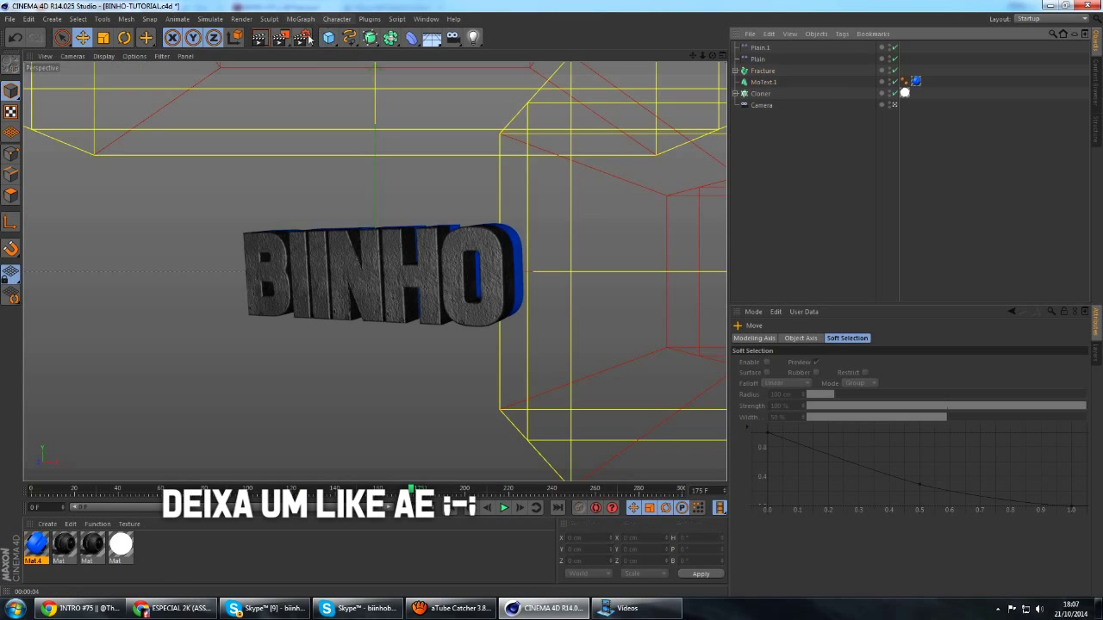
click(301, 37)
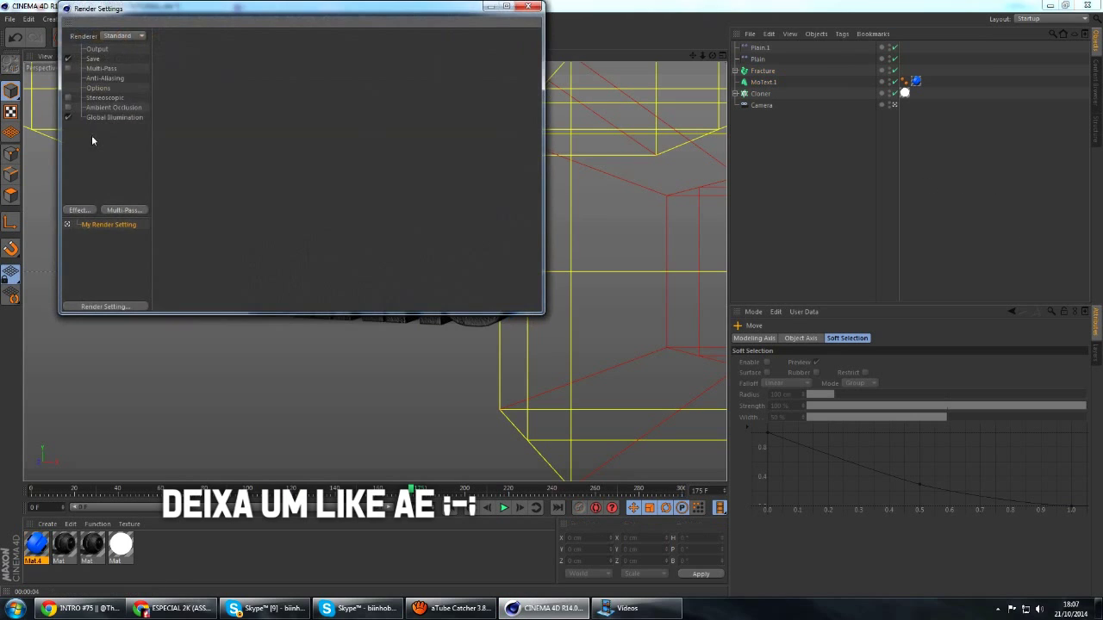
click(96, 49)
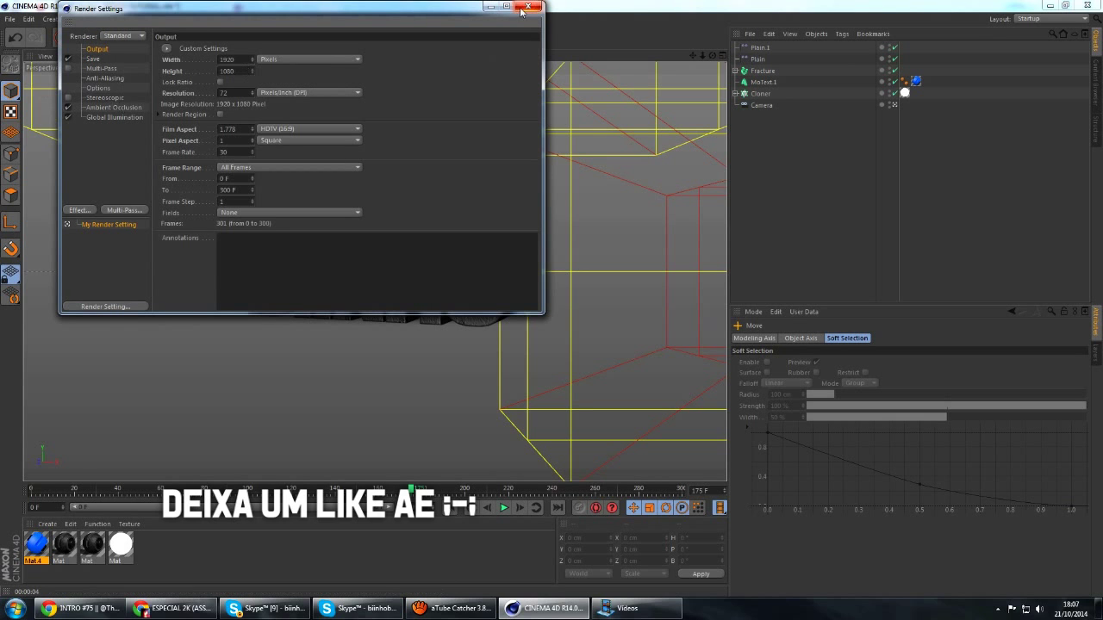
click(522, 10)
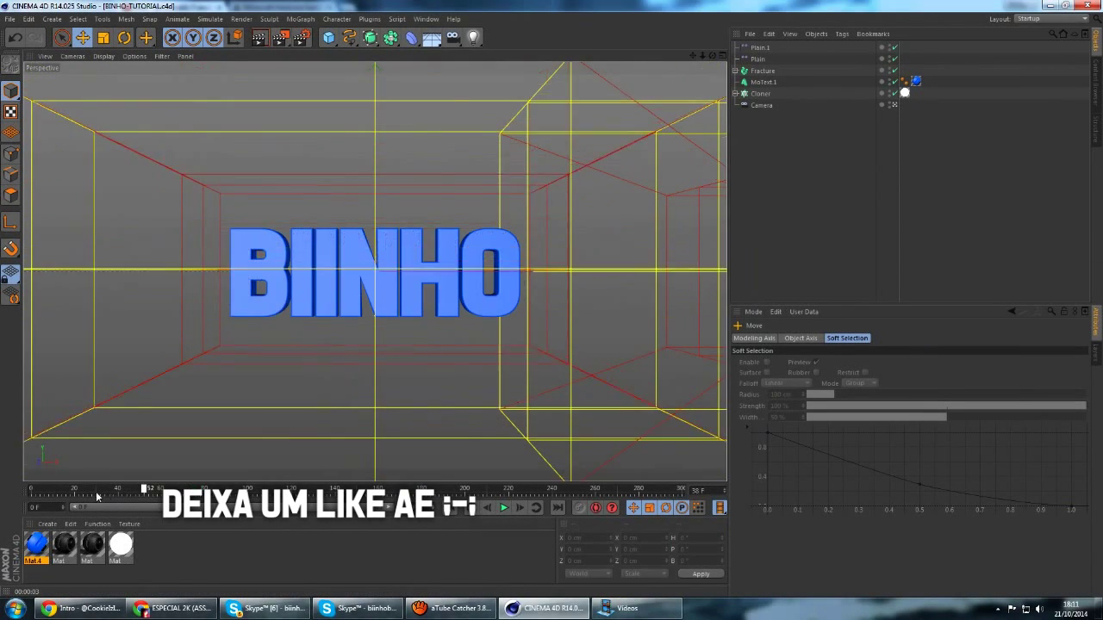
Step: With Camera selected at frame 0, dolly the view closer and orbit to a new angle
click(73, 493)
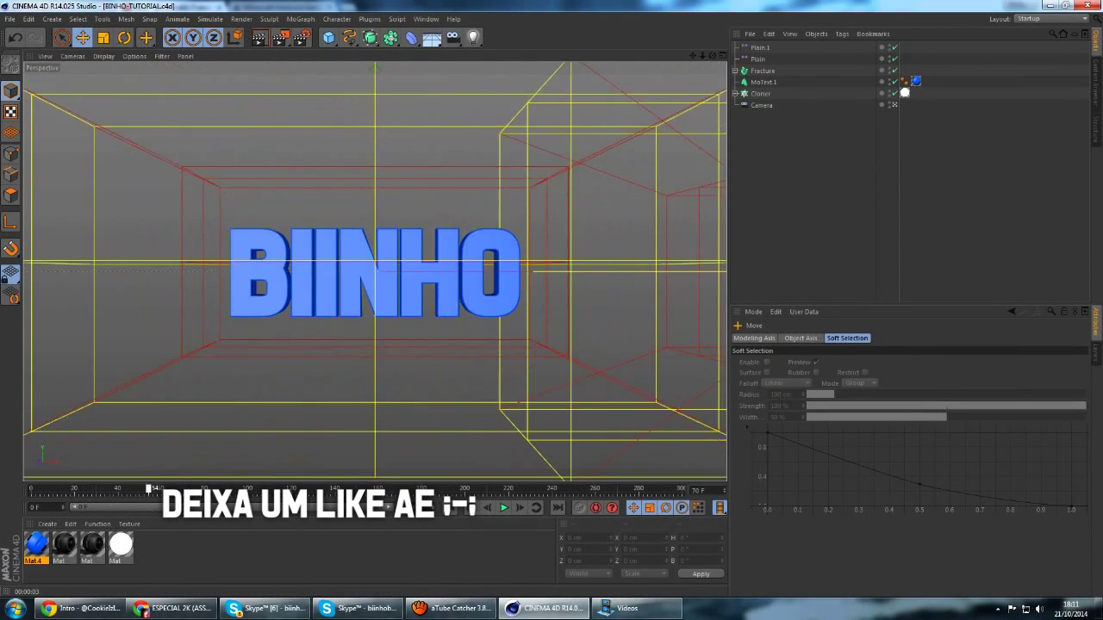
click(758, 107)
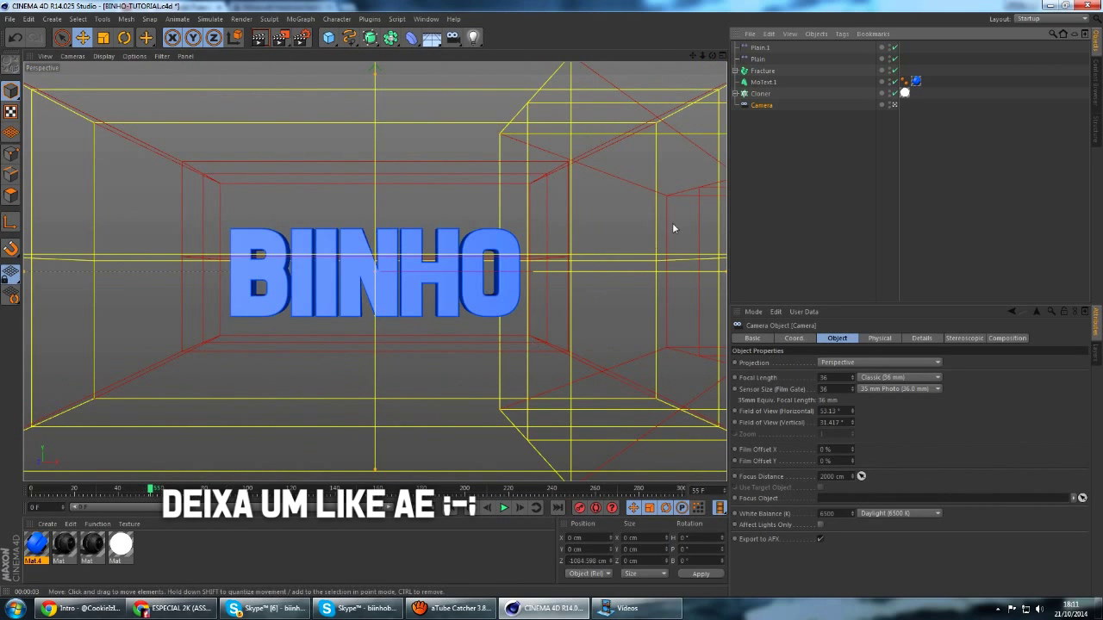
click(185, 488)
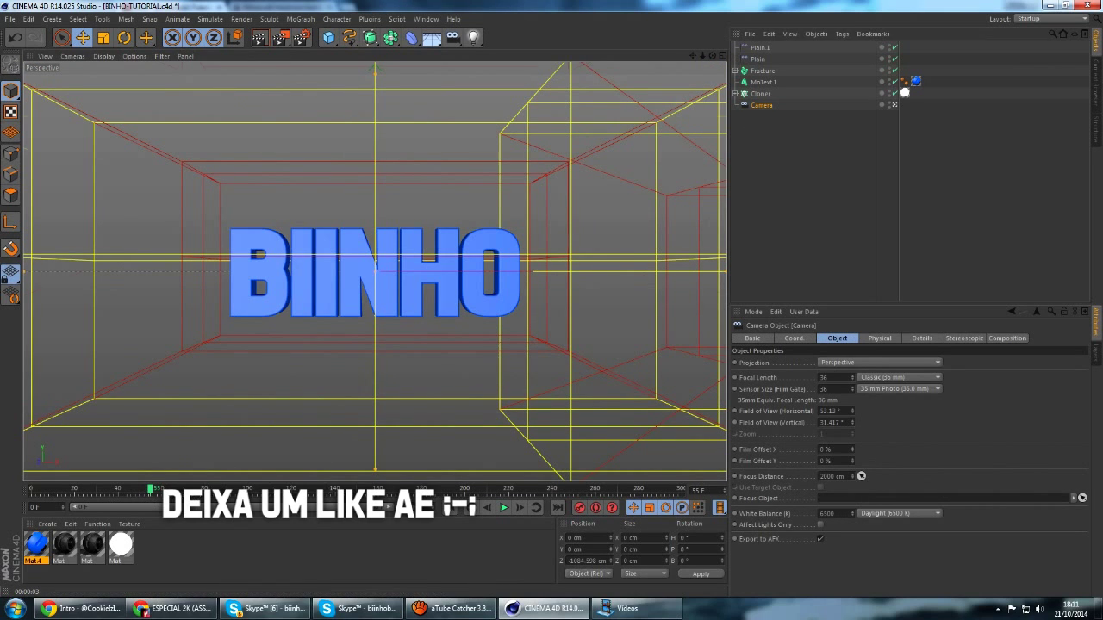
drag(187, 488, 186, 488)
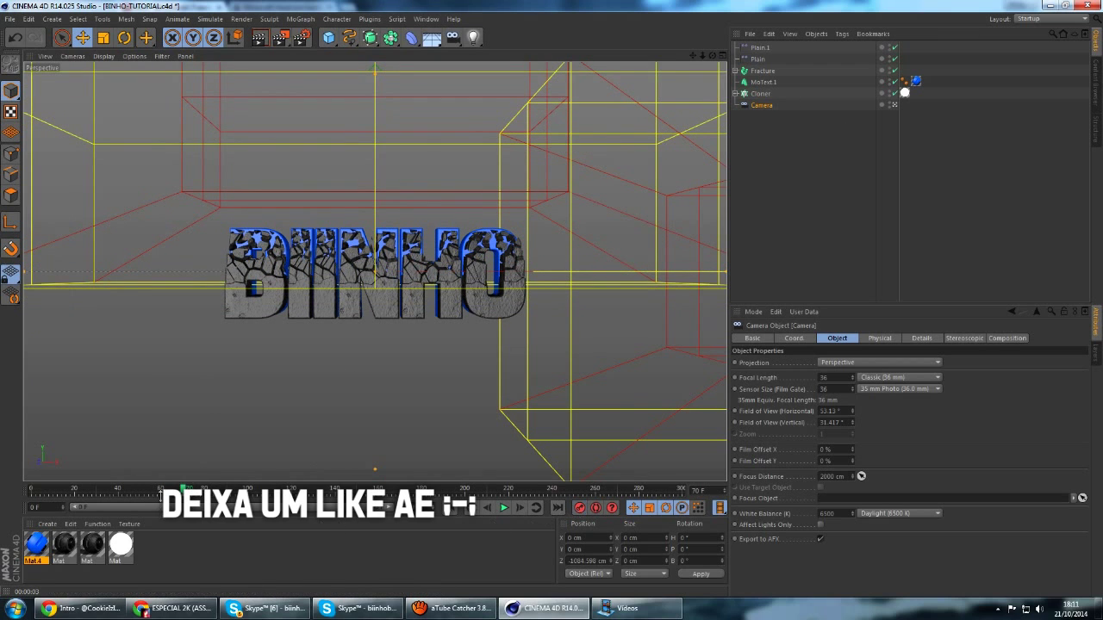
drag(186, 488, 24, 499)
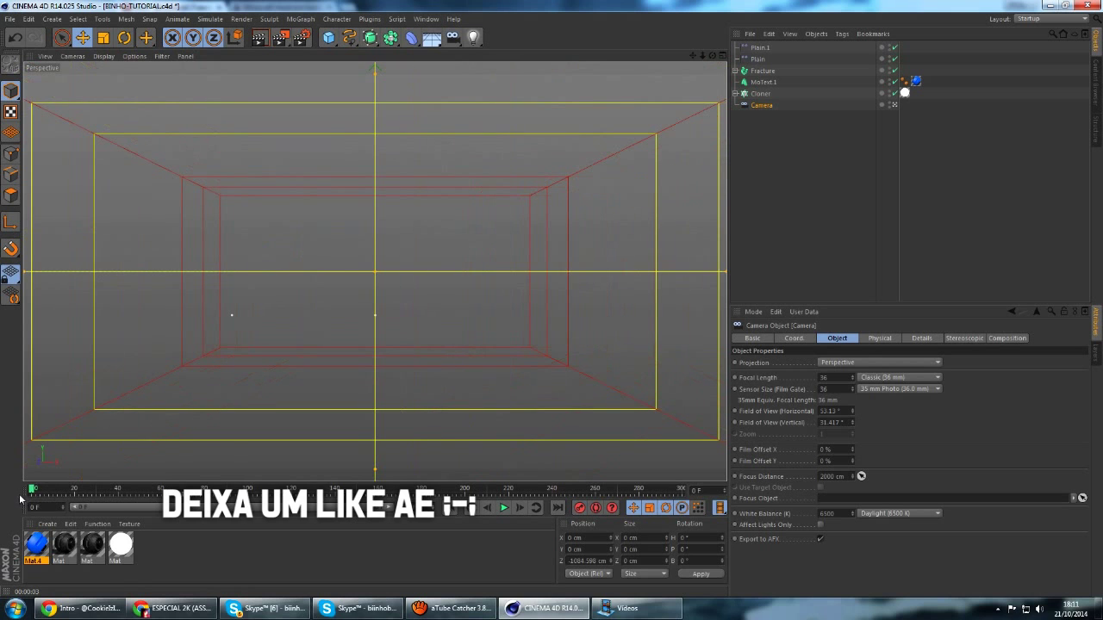
drag(703, 57, 552, 303)
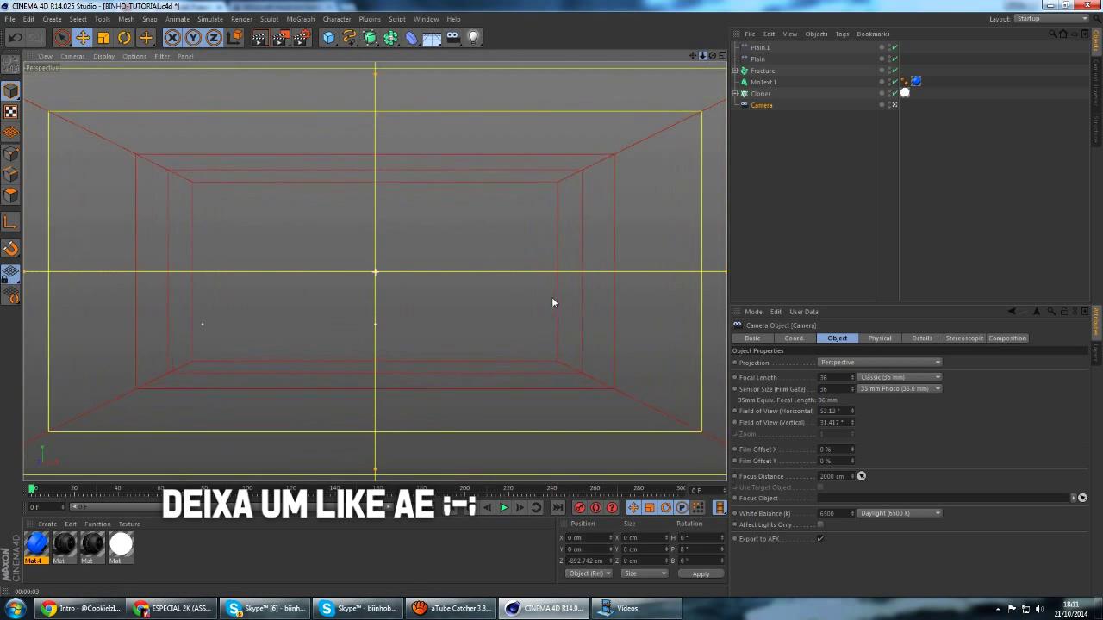
alt+drag(552, 303, 639, 461)
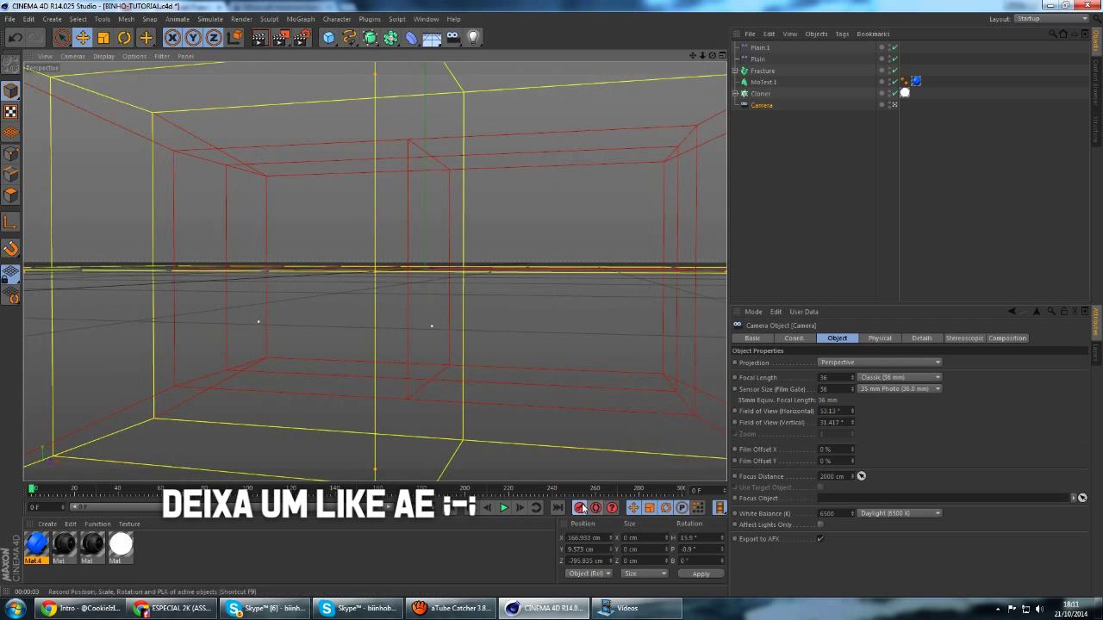
Step: Scrub frames 29–97 to preview the camera swinging around the text, selecting the frame-90 key
mouse_move(66, 489)
mouse_down()
mouse_move(148, 495)
mouse_move(125, 491)
mouse_up()
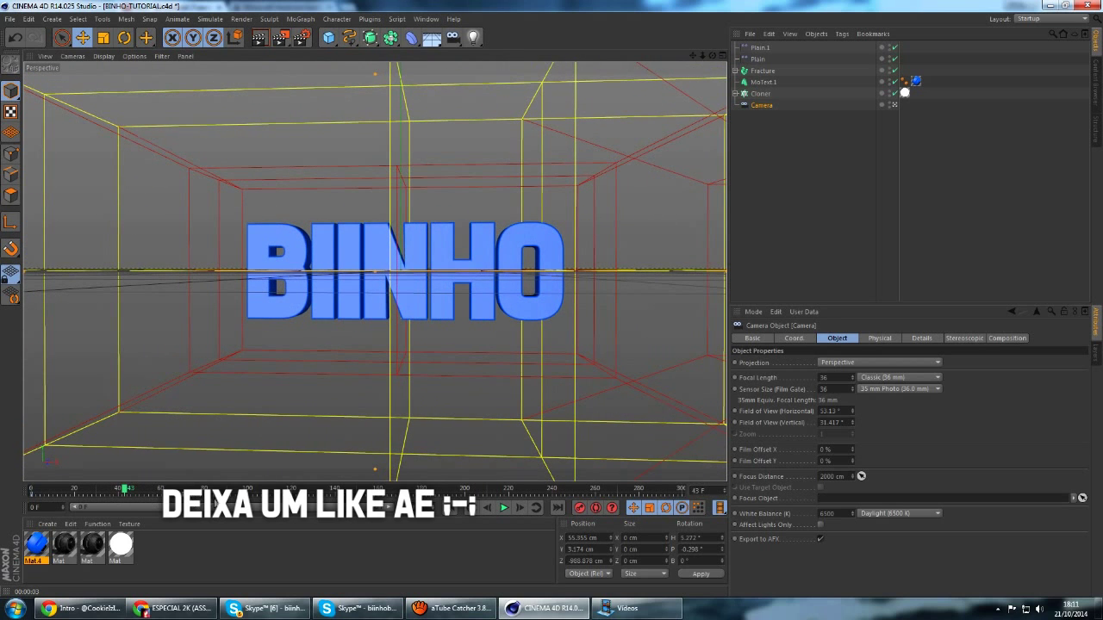
drag(207, 491, 226, 490)
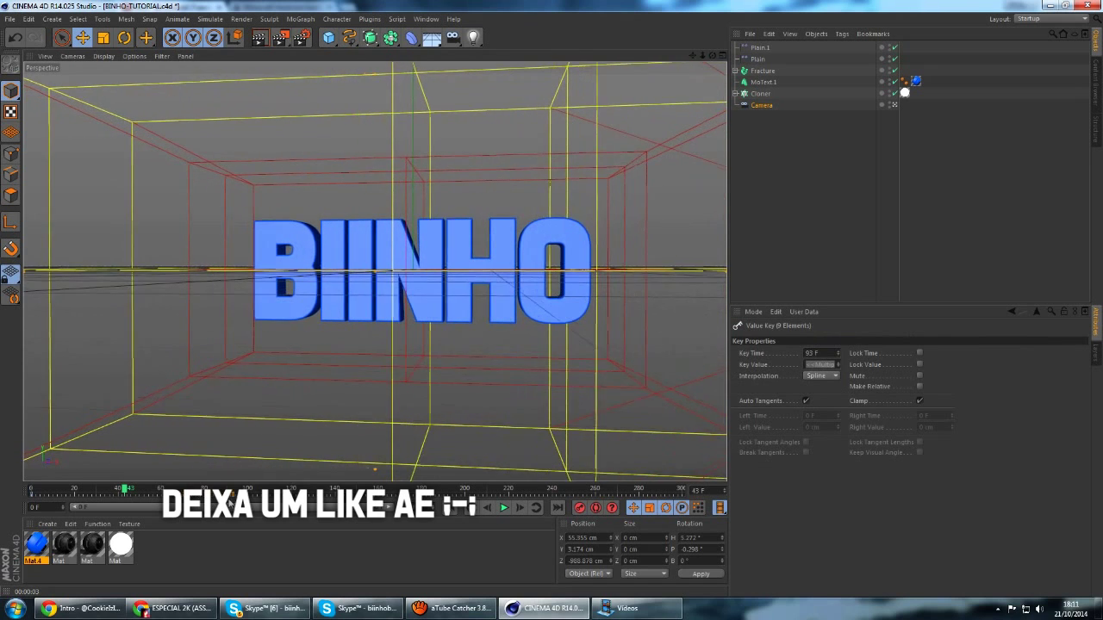
drag(125, 491, 287, 490)
mouse_move(197, 488)
mouse_down()
mouse_move(252, 513)
mouse_move(284, 490)
mouse_move(164, 491)
mouse_up()
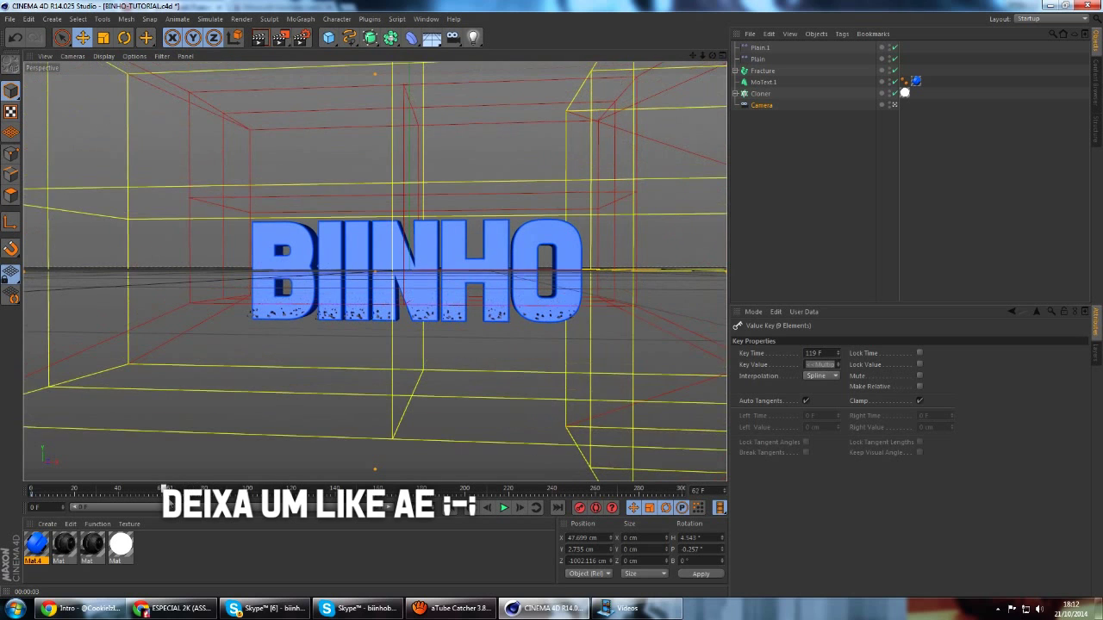
drag(164, 490, 295, 515)
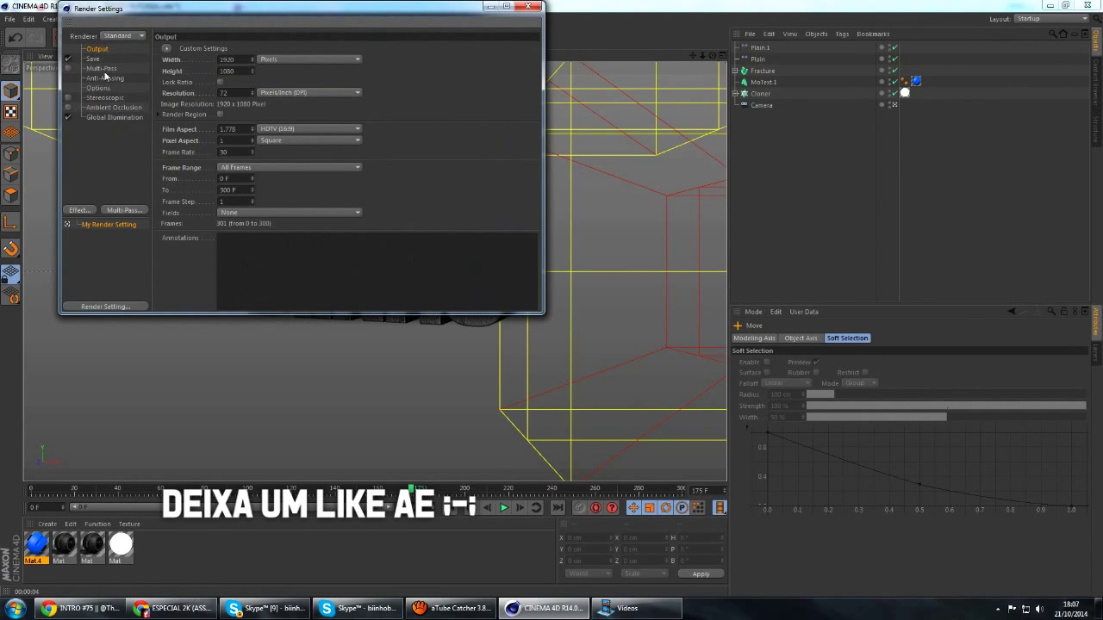
Step: Confirm the Save page is set to PNG, 8 Bit/Channel with Alpha Channel, then close Render Settings
click(93, 58)
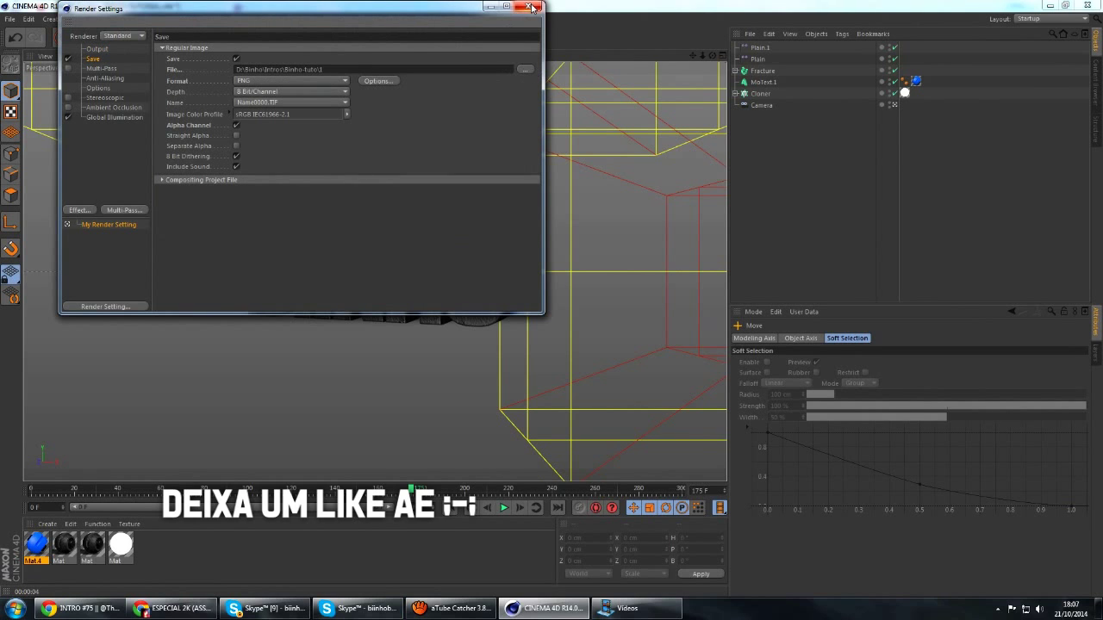
click(530, 7)
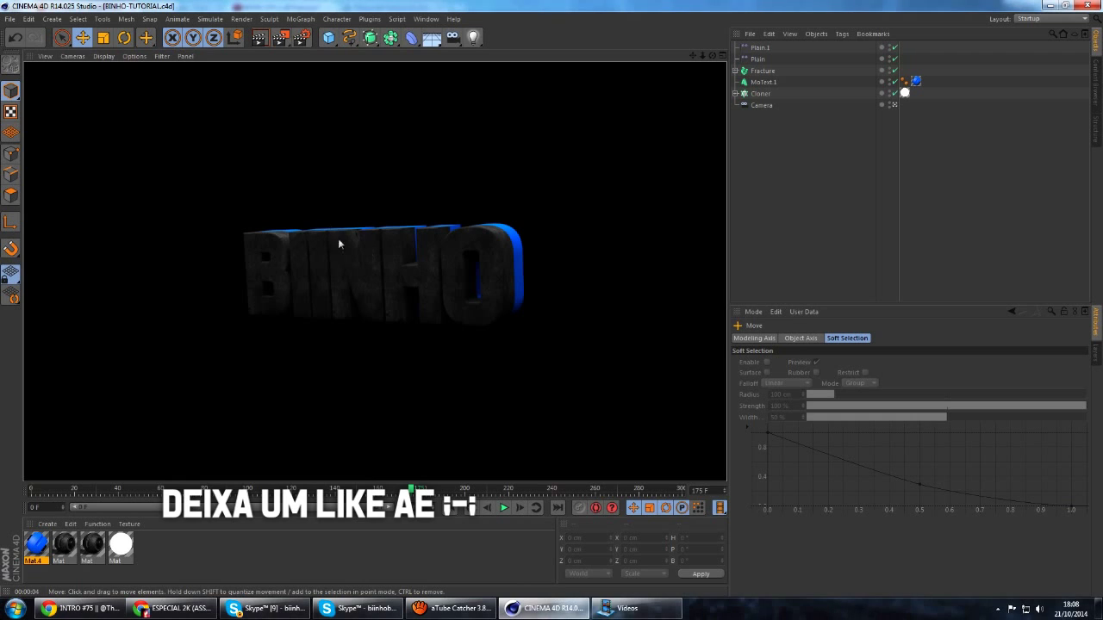
Step: Test-render the viewport and check the scene at frames around 89, 98 and 218
click(567, 446)
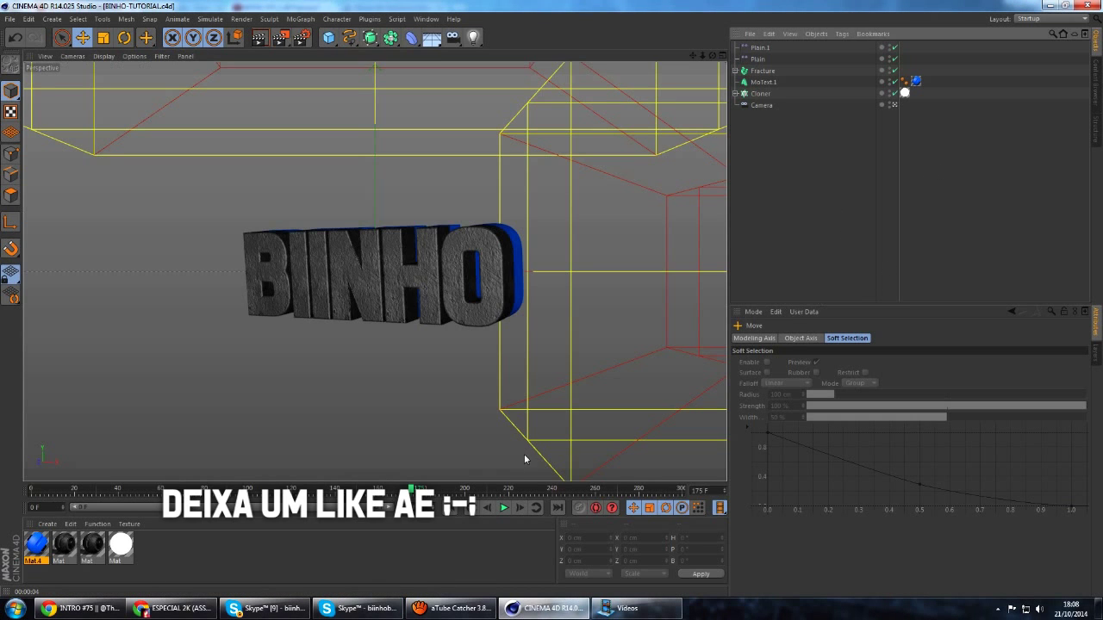
mouse_move(481, 488)
mouse_down()
mouse_move(603, 489)
mouse_move(196, 488)
mouse_move(634, 488)
mouse_up()
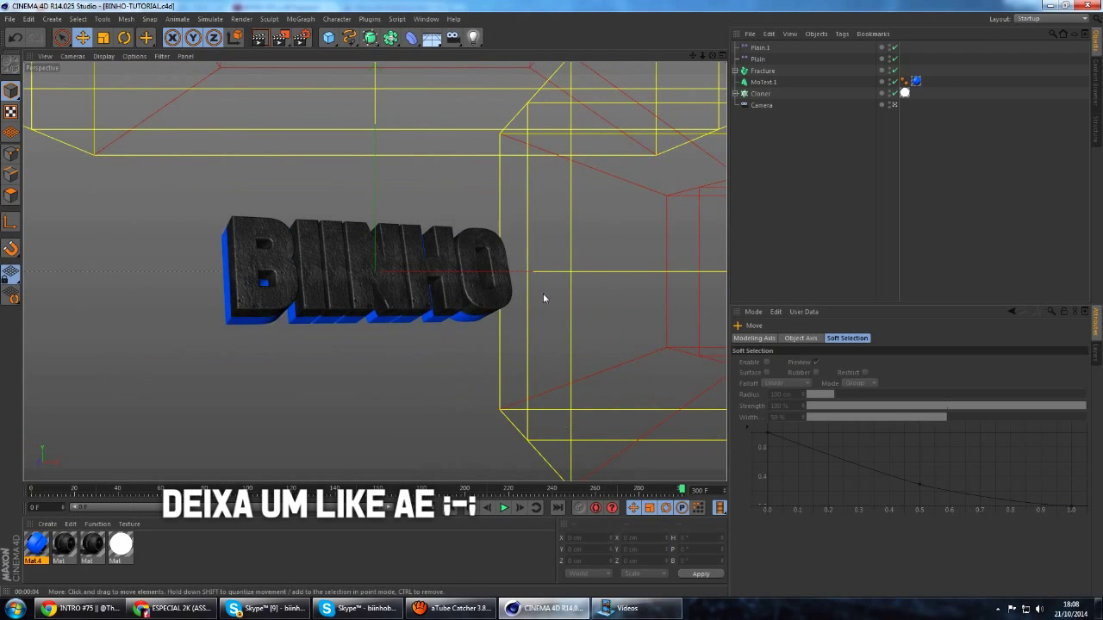
click(260, 37)
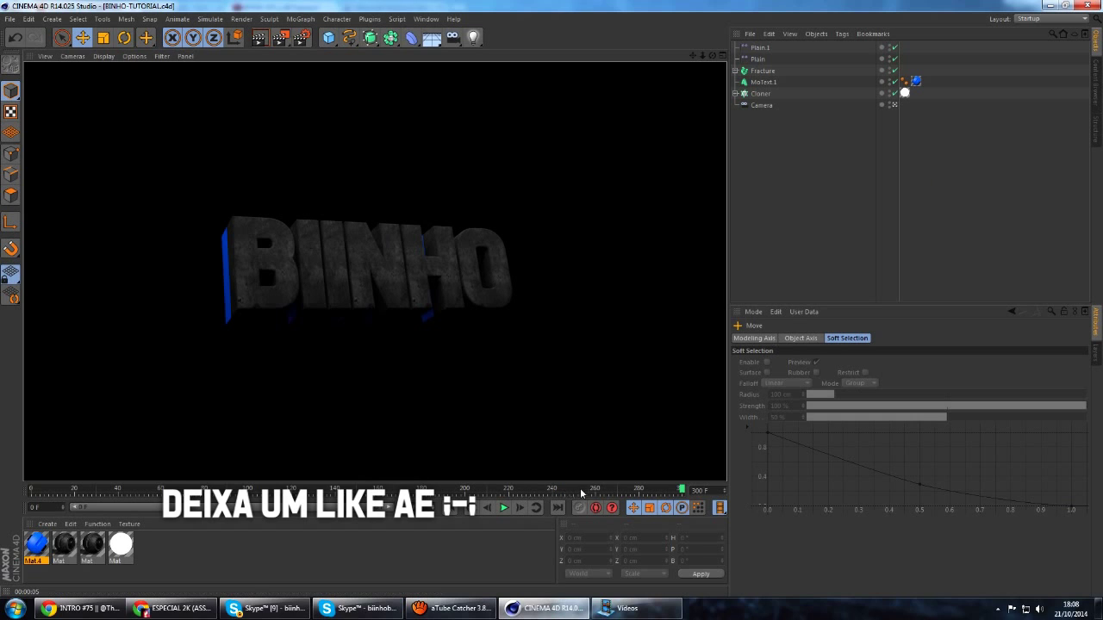
drag(551, 488, 504, 488)
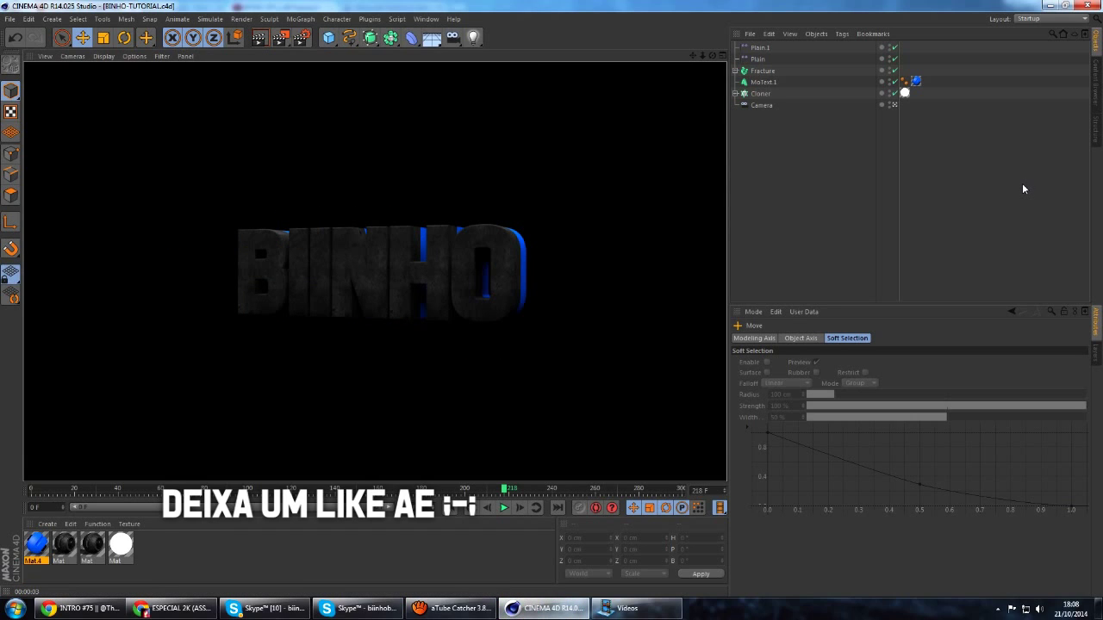
drag(477, 489, 207, 489)
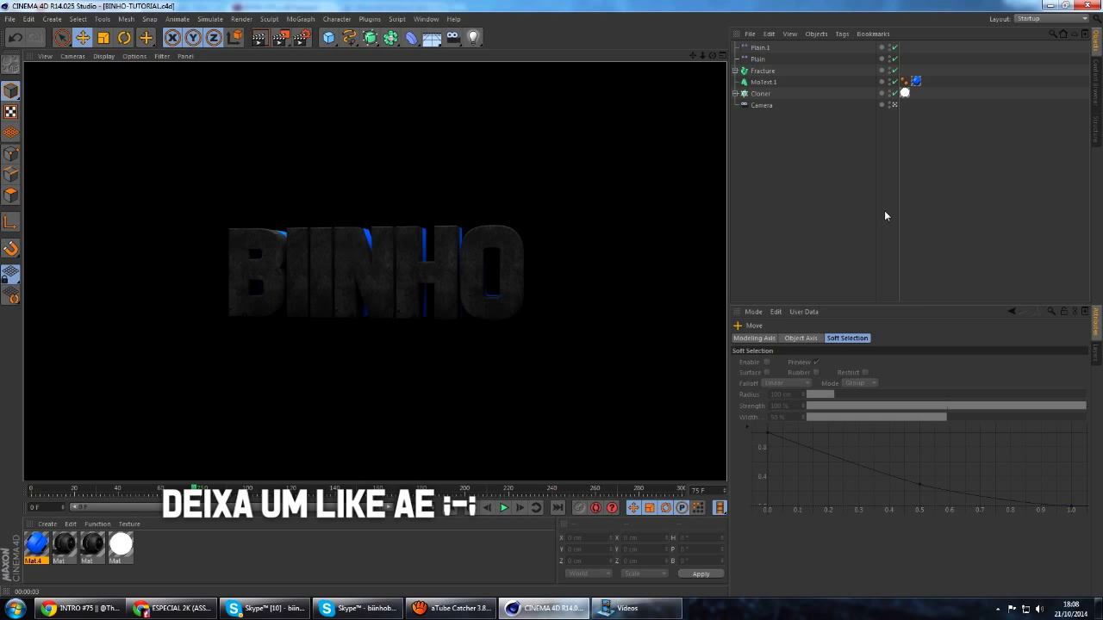
Step: Render the full 301-frame 1920 × 1080 animation to the Picture Viewer
key(Escape)
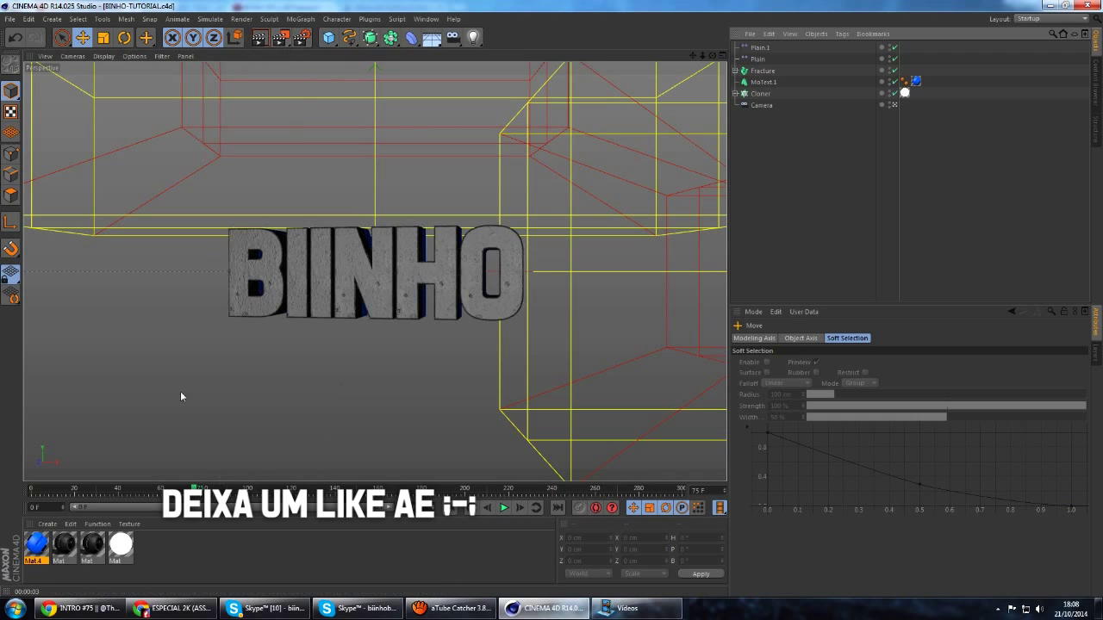
click(284, 36)
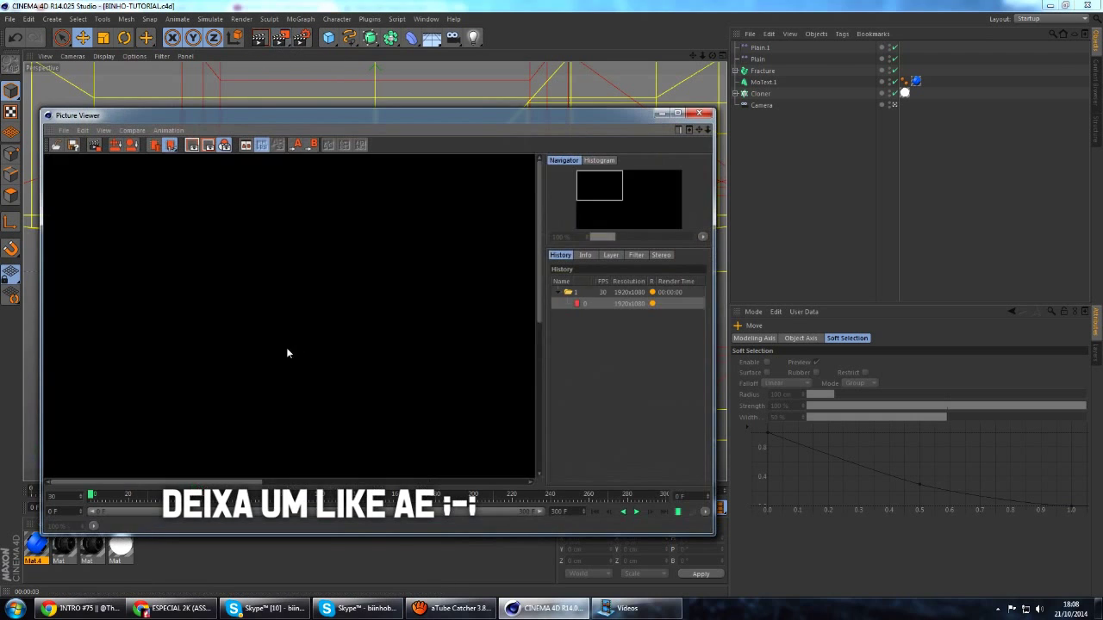
scroll(259, 342, up, 1)
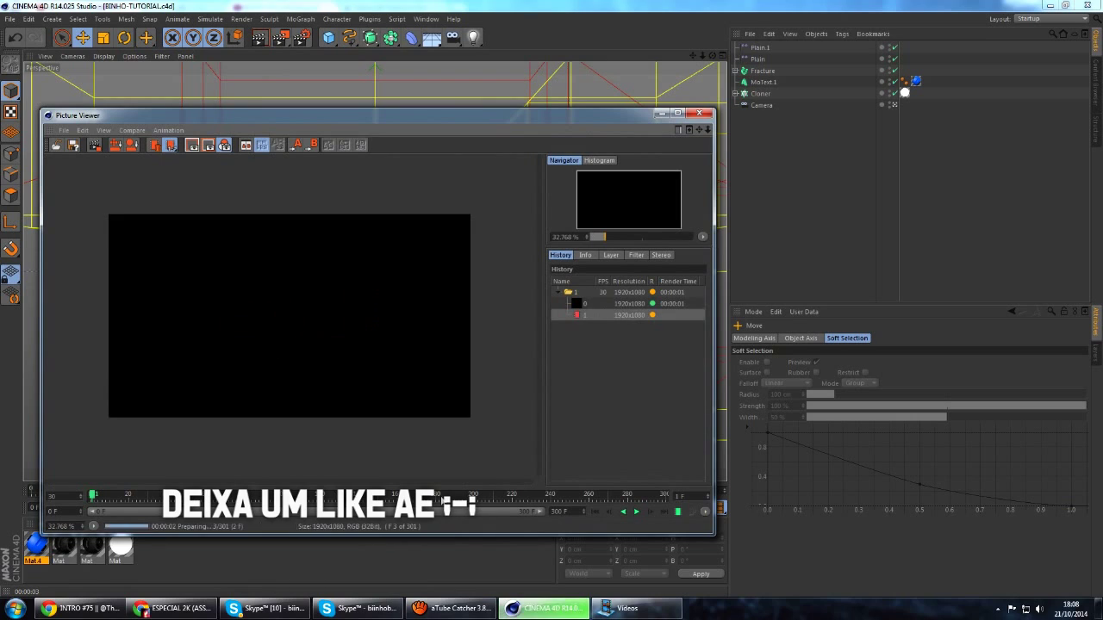